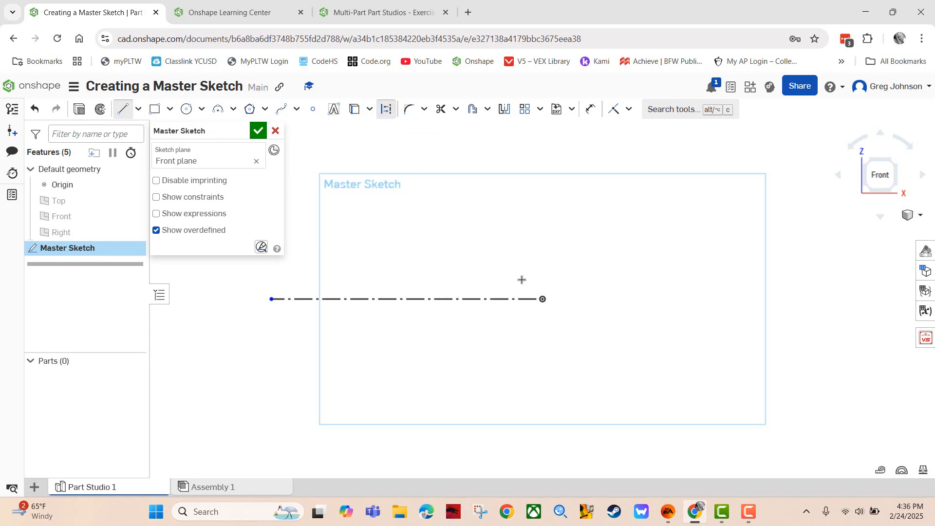
Draw a long diagonal construction line across the sketch and make it pass through the origin
{"action": "left_click", "coordinate": [434, 170]}
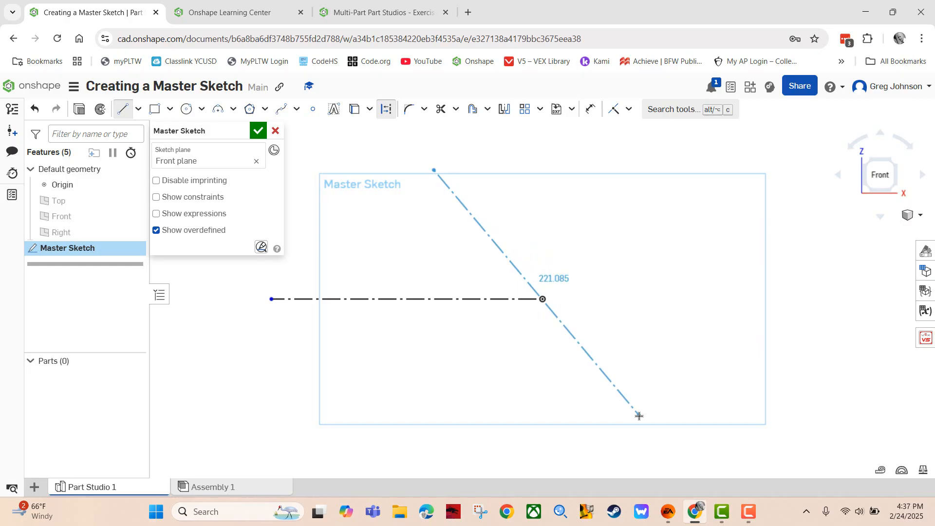
{"action": "left_click", "coordinate": [640, 415]}
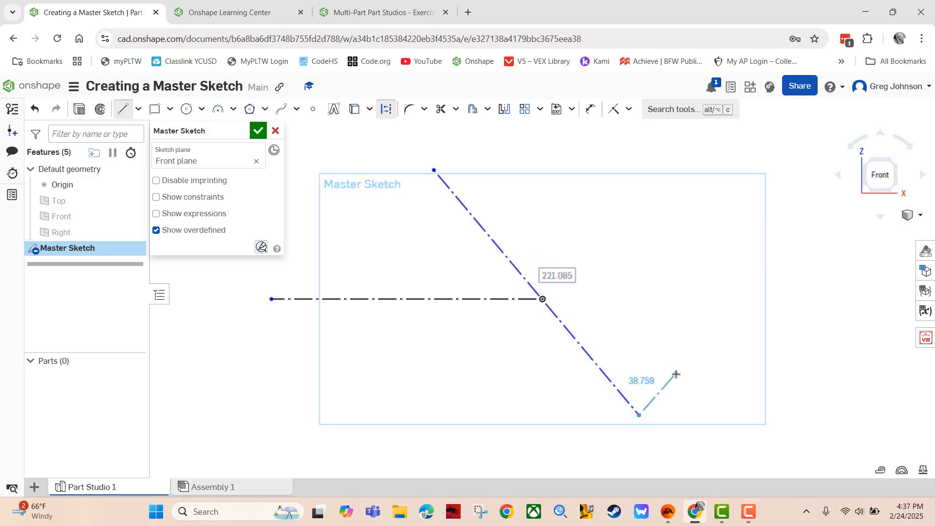
{"action": "key", "text": "Escape"}
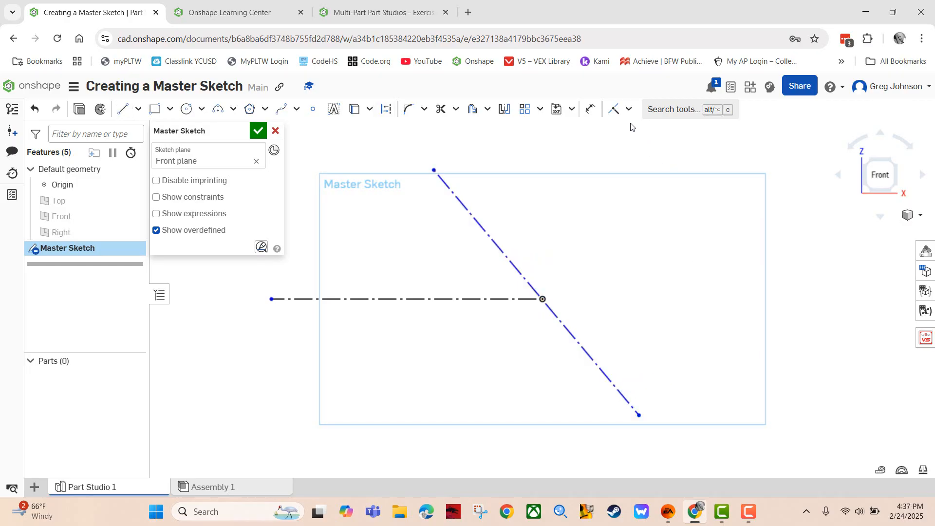
{"action": "left_click", "coordinate": [614, 110]}
{"action": "left_click", "coordinate": [544, 300]}
{"action": "left_click", "coordinate": [507, 258]}
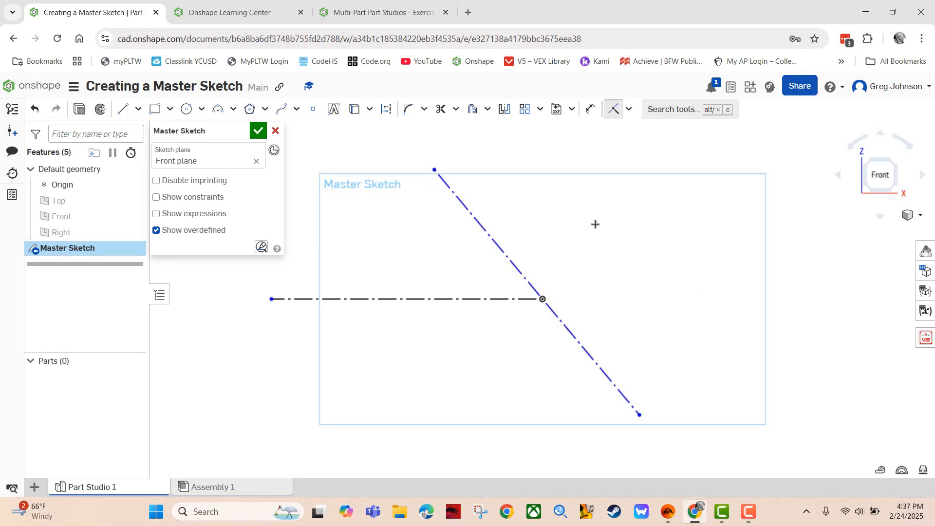
Constrain the origin to the diagonal line's midpoint and bring up exercise Slide 2
{"action": "left_click", "coordinate": [627, 109]}
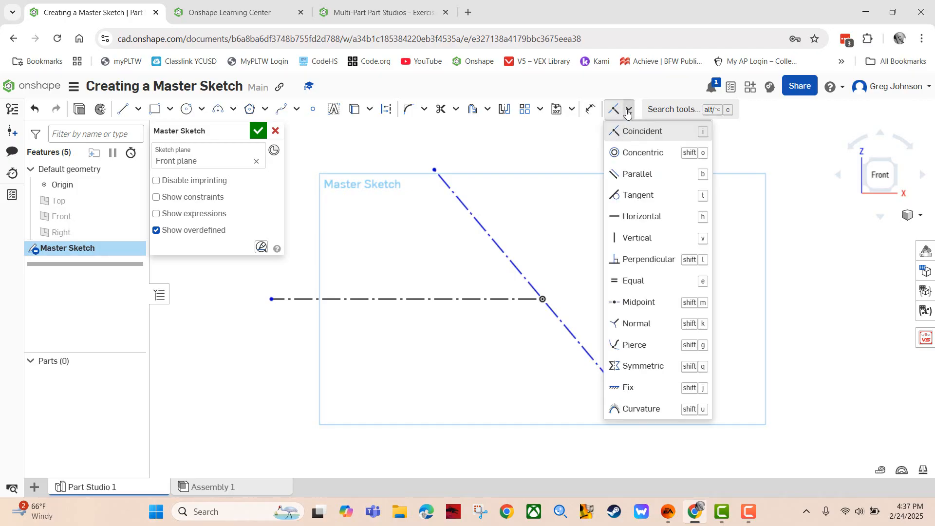
{"action": "left_click", "coordinate": [658, 300]}
{"action": "left_click", "coordinate": [496, 243]}
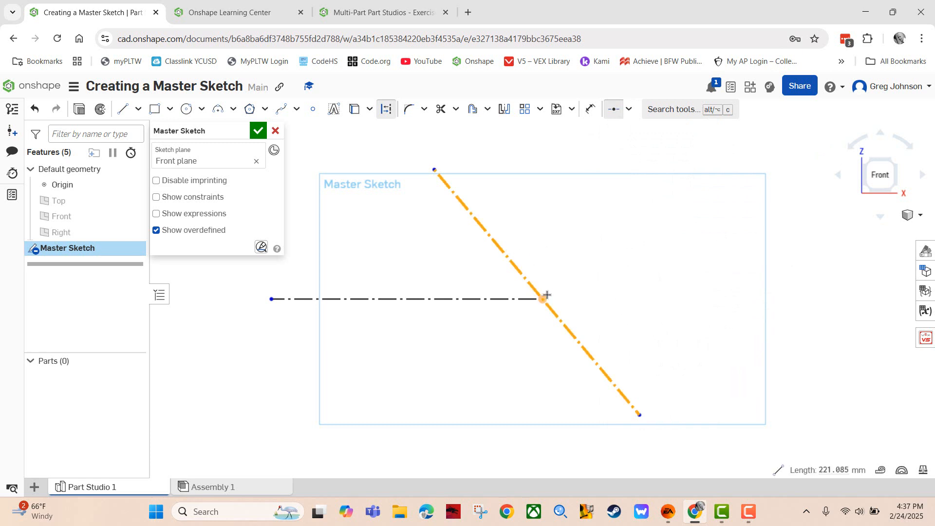
{"action": "left_click", "coordinate": [542, 299]}
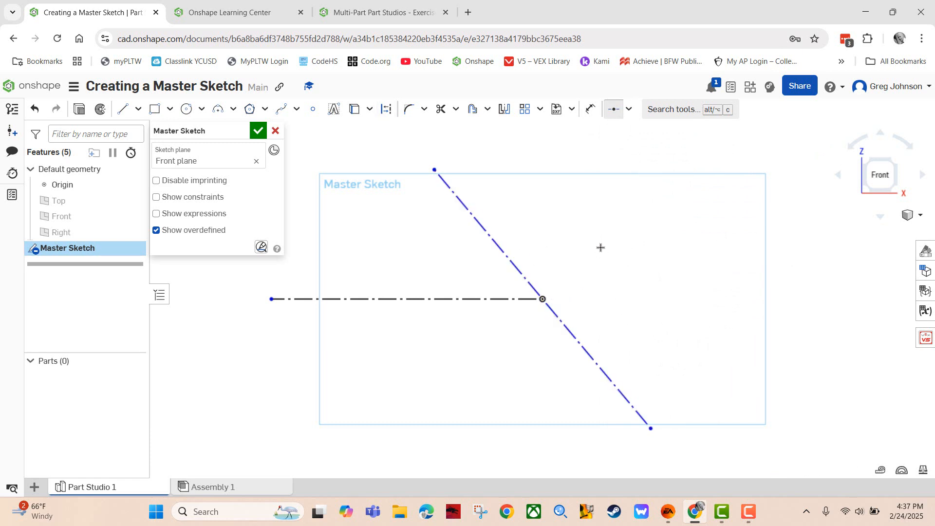
{"action": "left_click", "coordinate": [367, 10]}
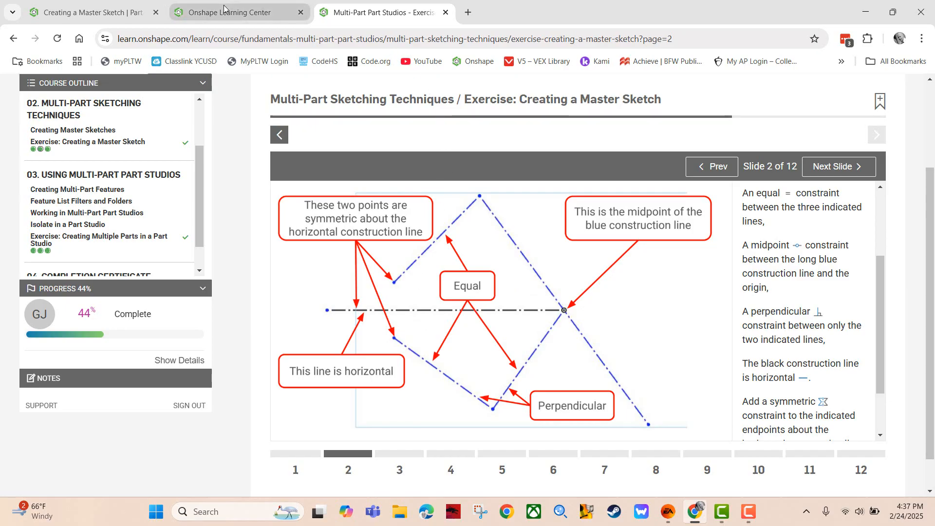
Draw a two-line V from the origin, down to the sketch bottom and back up left
{"action": "left_click", "coordinate": [100, 11]}
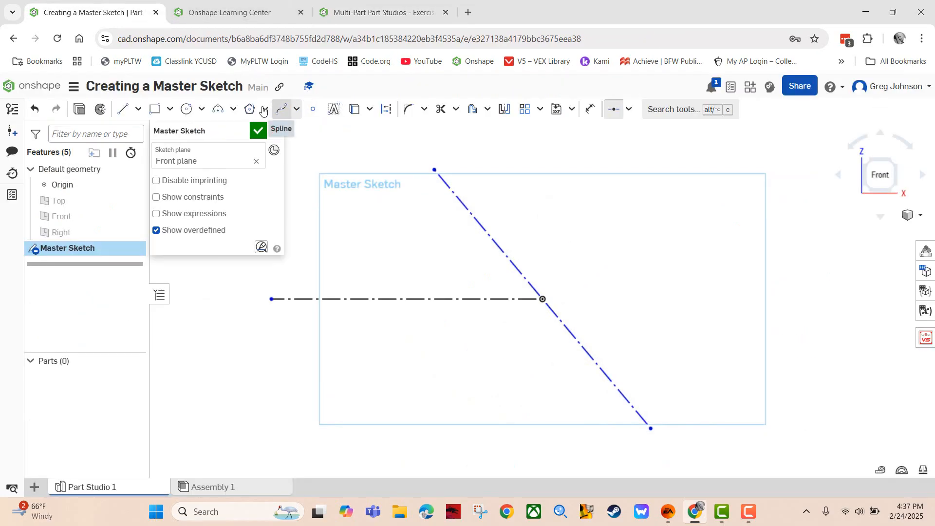
{"action": "left_click", "coordinate": [127, 112]}
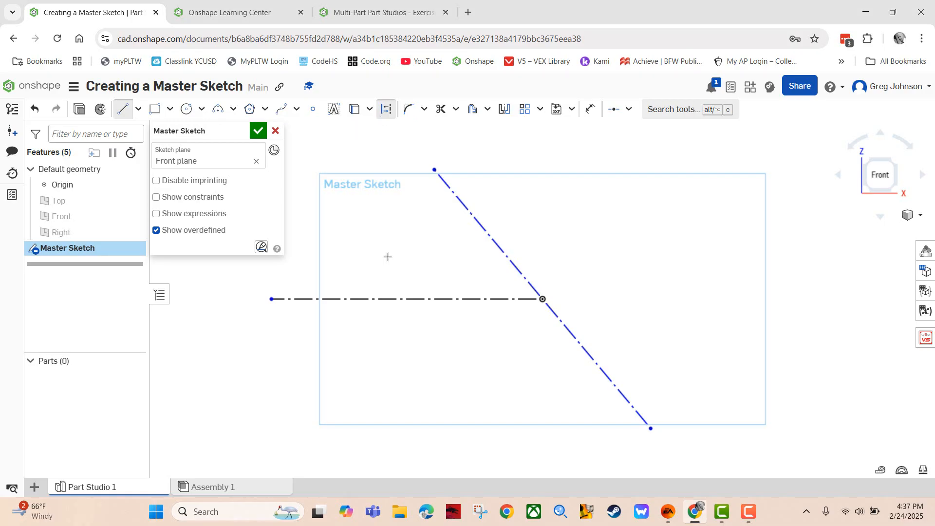
{"action": "left_click", "coordinate": [542, 299]}
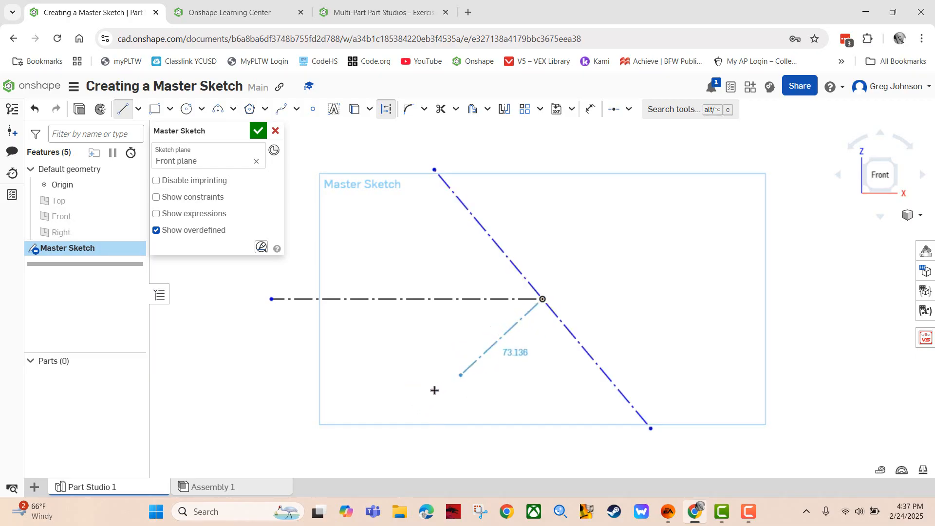
{"action": "left_click", "coordinate": [411, 421]}
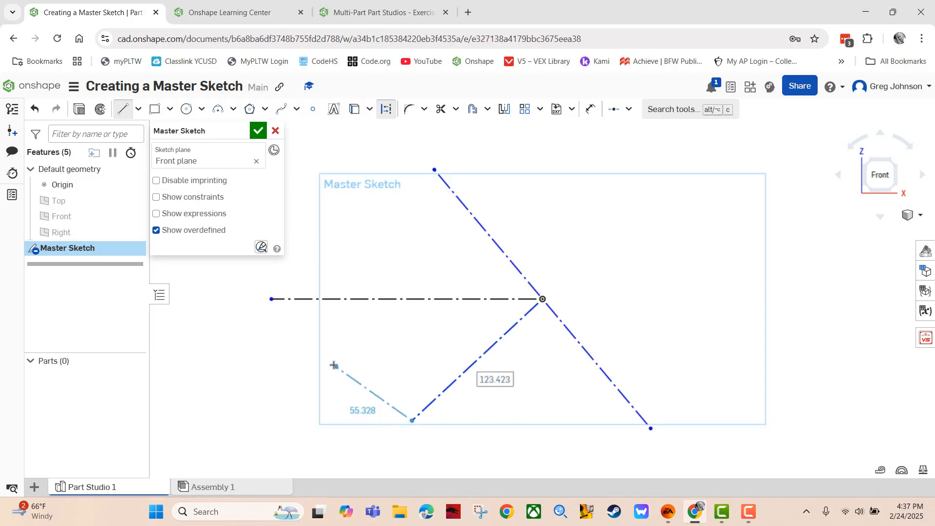
{"action": "double_click", "coordinate": [316, 340]}
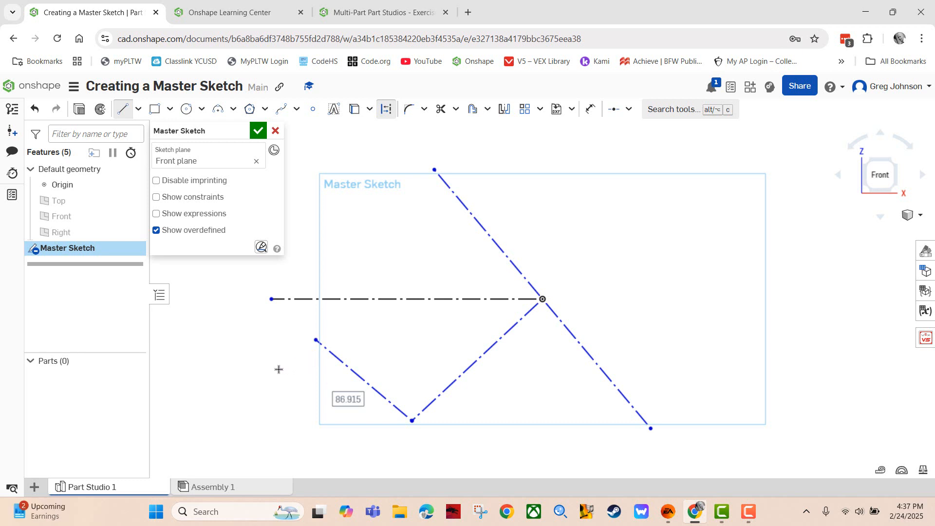
Add an upper-left line from the diagonal's top end and return to the Slide 2 instructions
{"action": "left_click", "coordinate": [433, 170]}
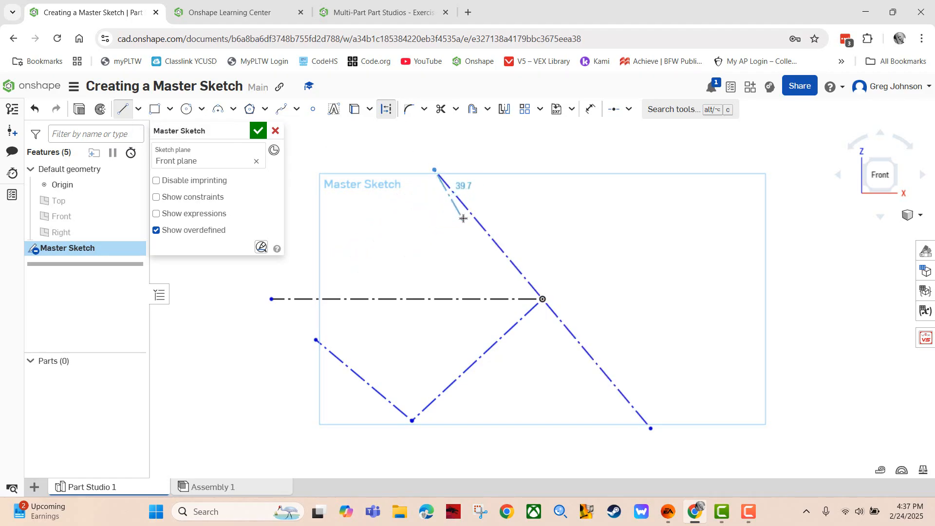
{"action": "left_click", "coordinate": [333, 271]}
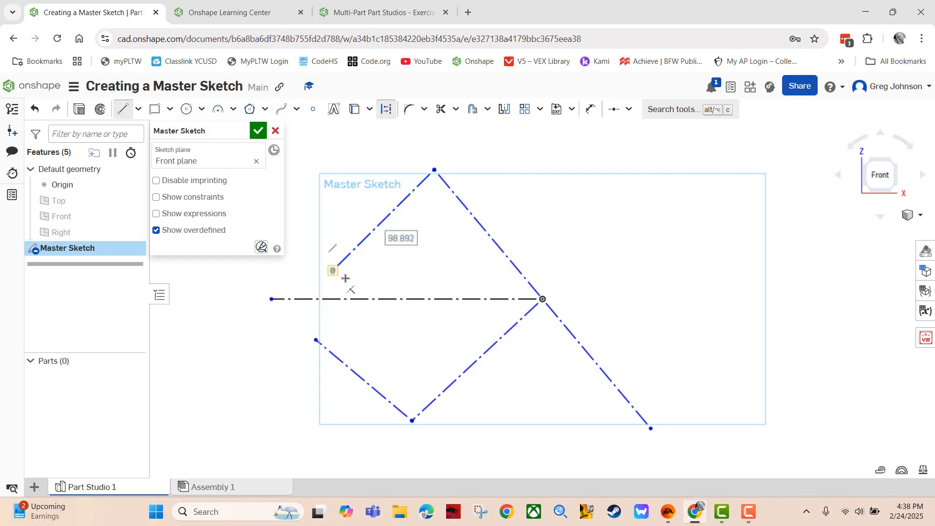
{"action": "key", "text": "Escape"}
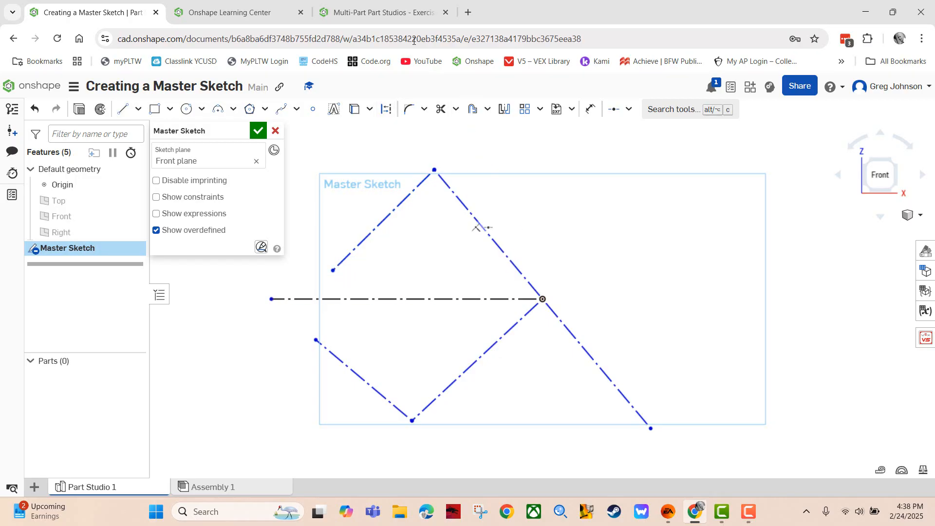
{"action": "key", "text": "ctrl+3"}
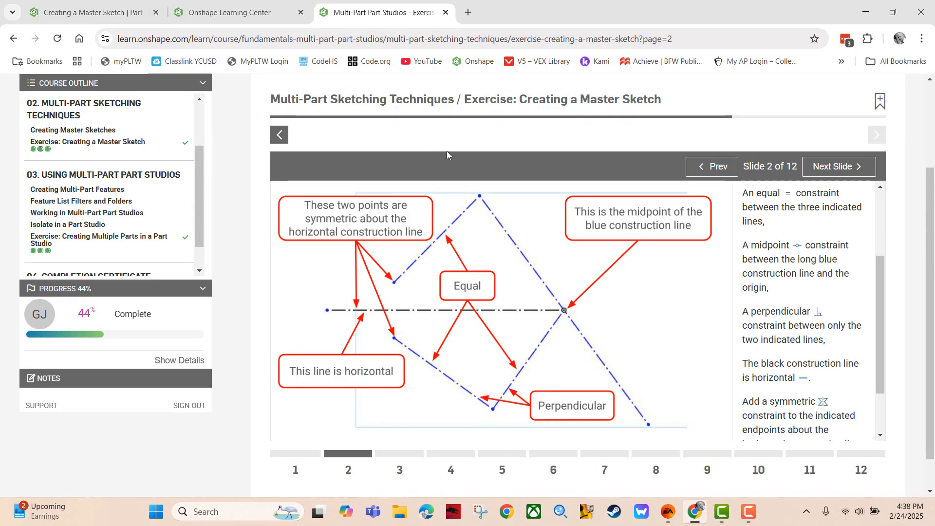
{"action": "left_click", "coordinate": [111, 14]}
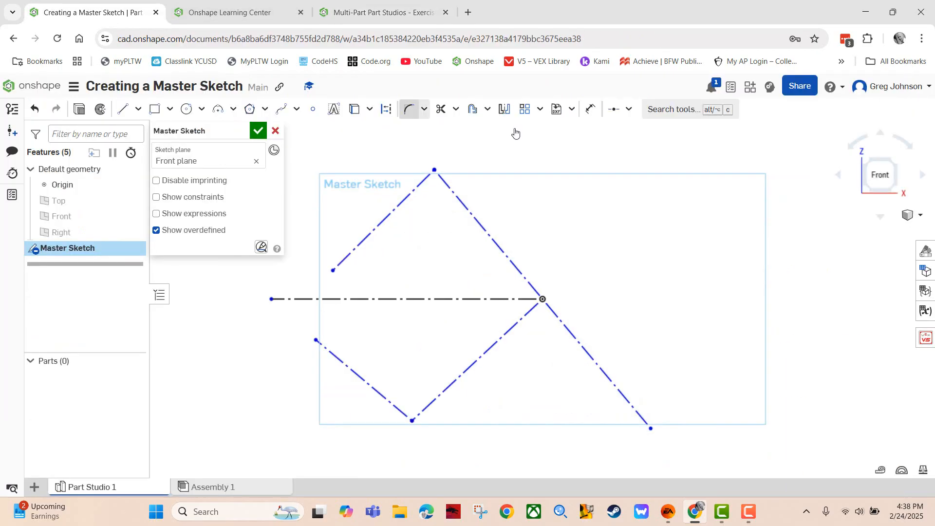
{"action": "left_click", "coordinate": [629, 109]}
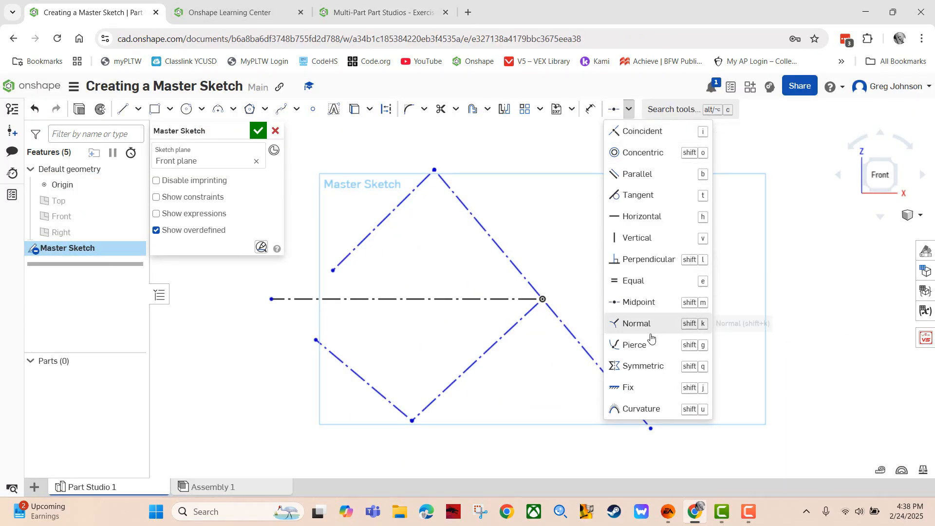
{"action": "left_click", "coordinate": [638, 365]}
{"action": "left_click", "coordinate": [386, 300]}
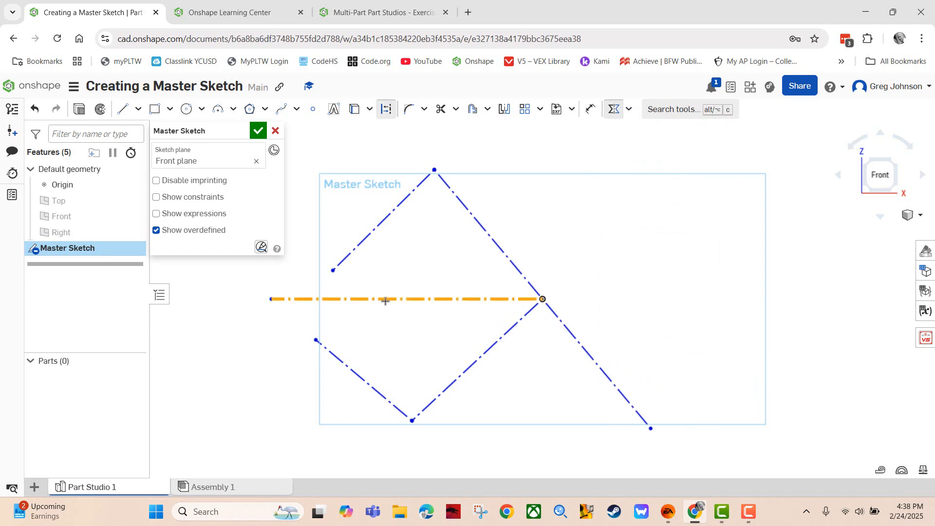
{"action": "left_click", "coordinate": [332, 271]}
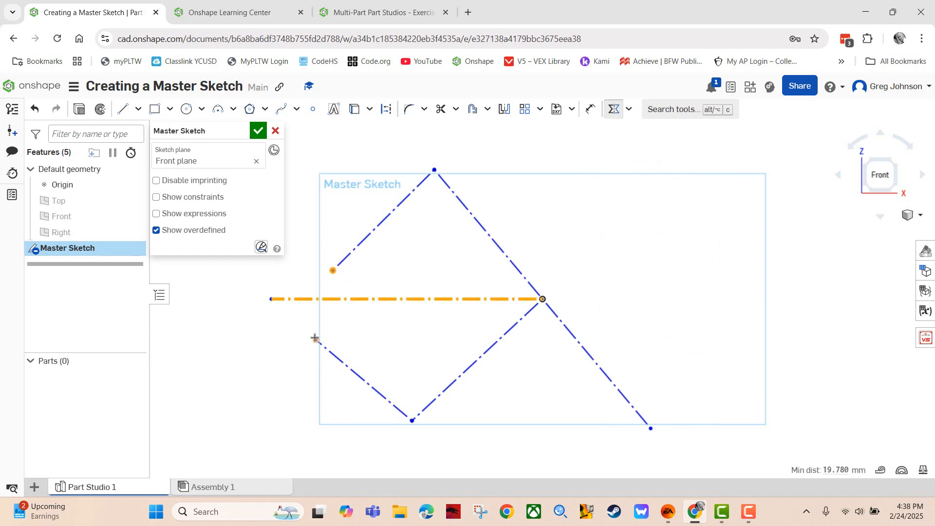
{"action": "left_click", "coordinate": [315, 340]}
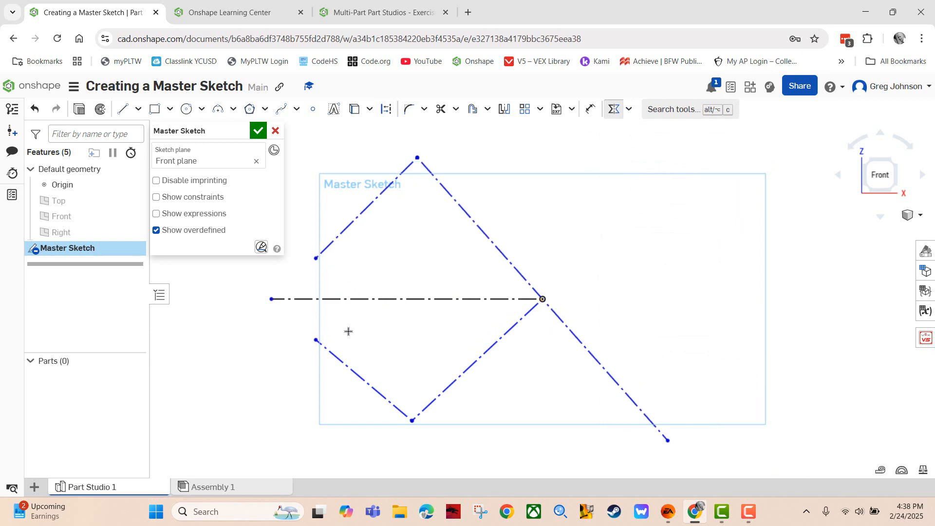
{"action": "left_click", "coordinate": [613, 115]}
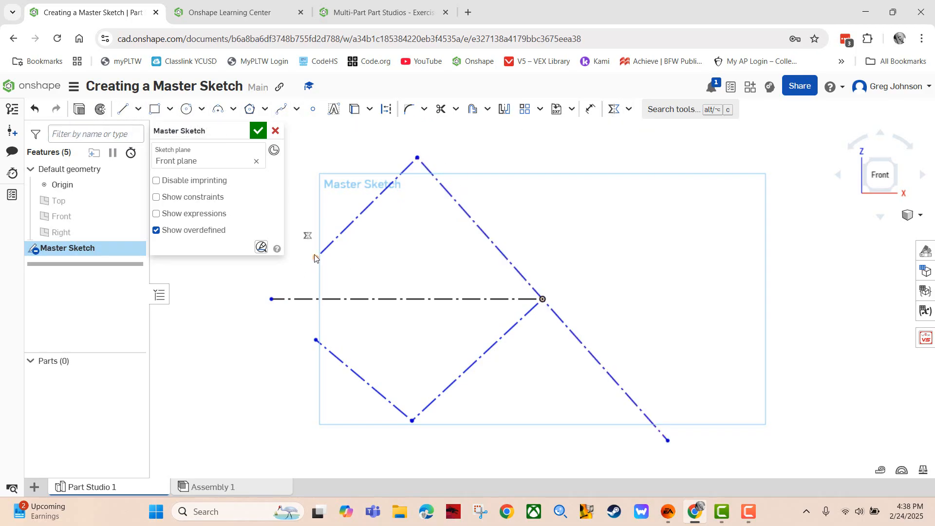
{"action": "mouse_move", "coordinate": [315, 255]}
{"action": "left_mouse_down"}
{"action": "mouse_move", "coordinate": [315, 236]}
{"action": "mouse_move", "coordinate": [315, 264]}
{"action": "mouse_move", "coordinate": [319, 231]}
{"action": "mouse_move", "coordinate": [319, 265]}
{"action": "left_mouse_up"}
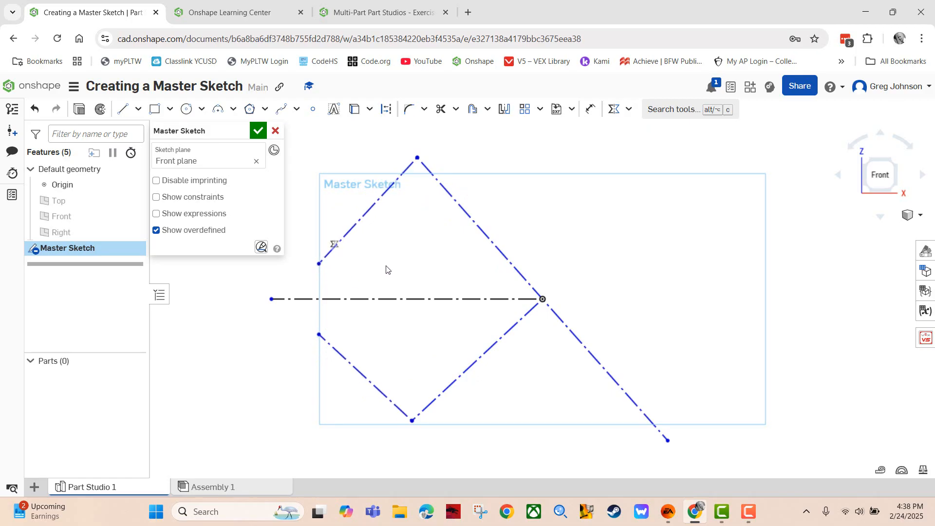
{"action": "left_click", "coordinate": [341, 15]}
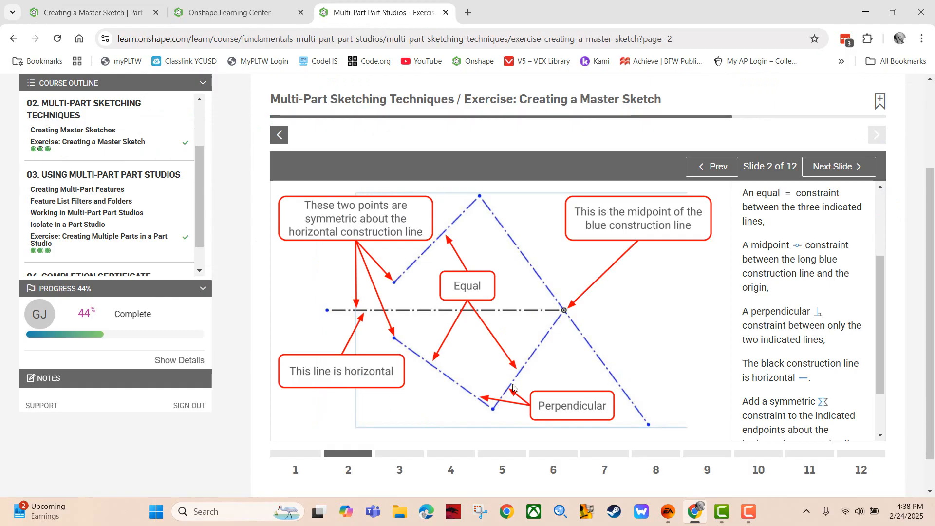
{"action": "left_click", "coordinate": [132, 14]}
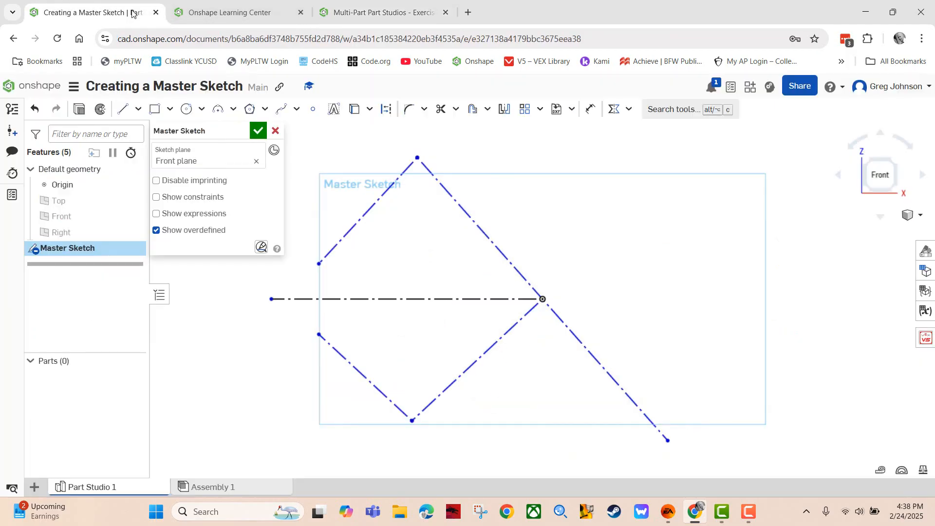
{"action": "left_click", "coordinate": [629, 109]}
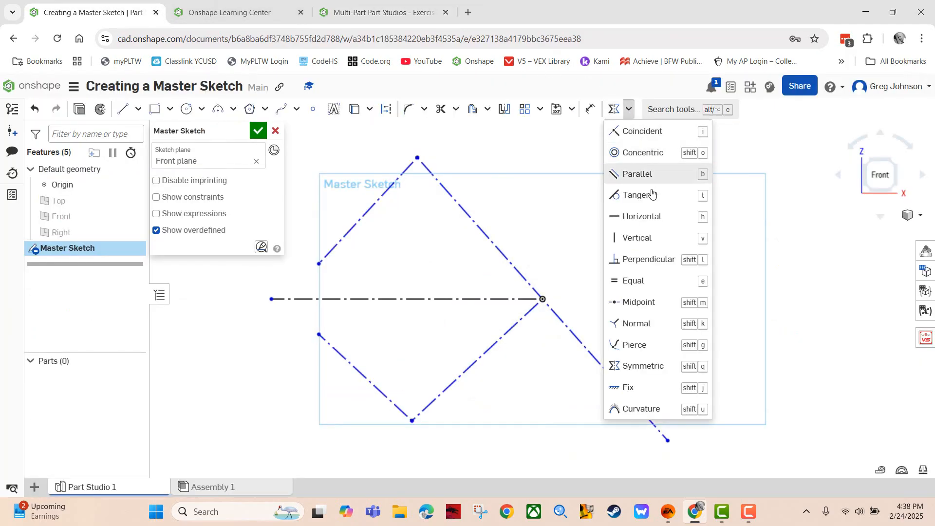
{"action": "left_click", "coordinate": [649, 259]}
{"action": "left_click", "coordinate": [495, 343]}
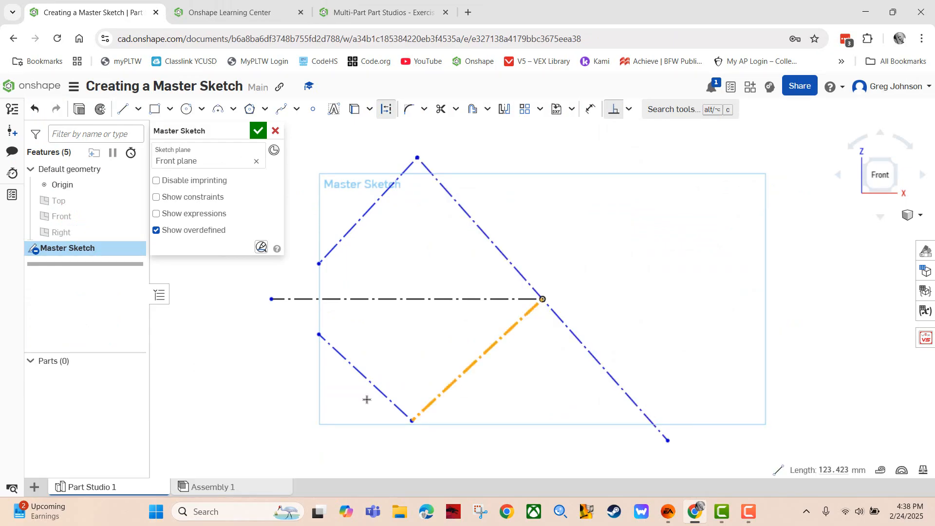
{"action": "left_click", "coordinate": [373, 387]}
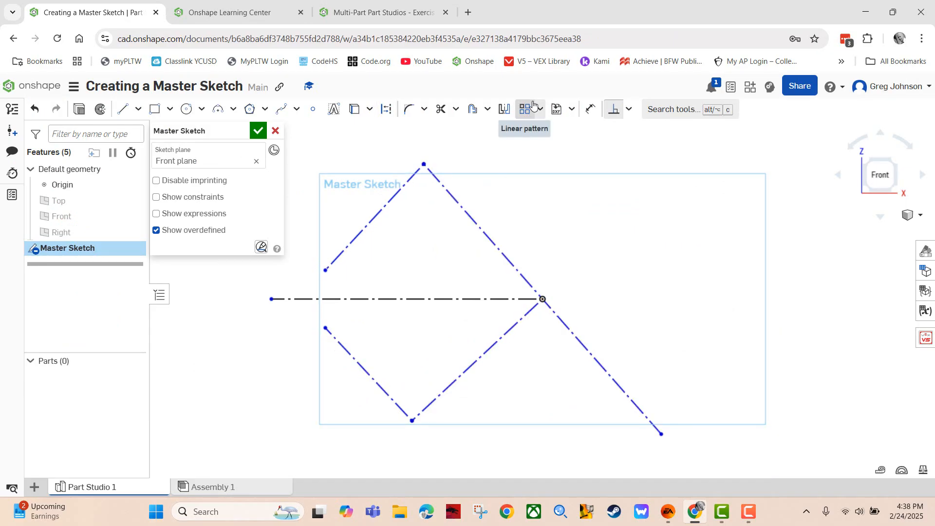
{"action": "left_click", "coordinate": [370, 12]}
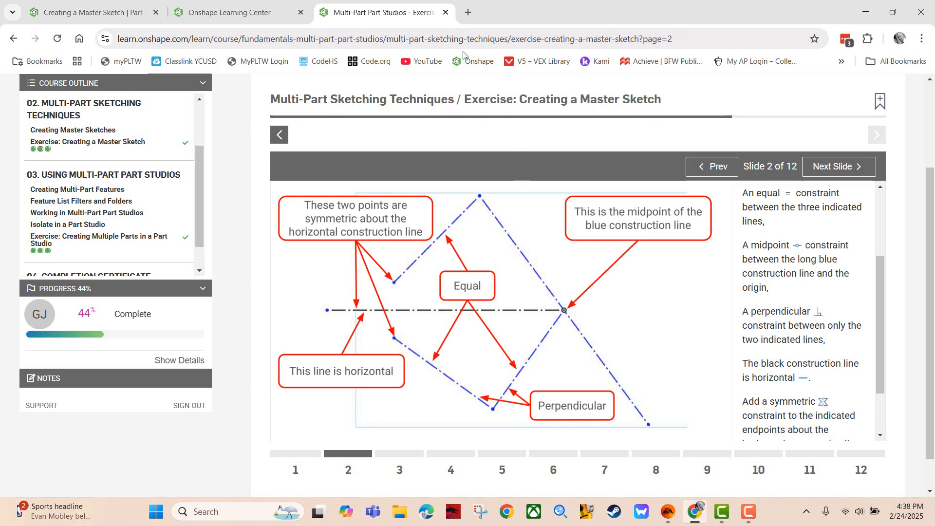
Make the upper-left line equal in length to the lower-left and lower-middle lines
{"action": "left_click", "coordinate": [93, 12]}
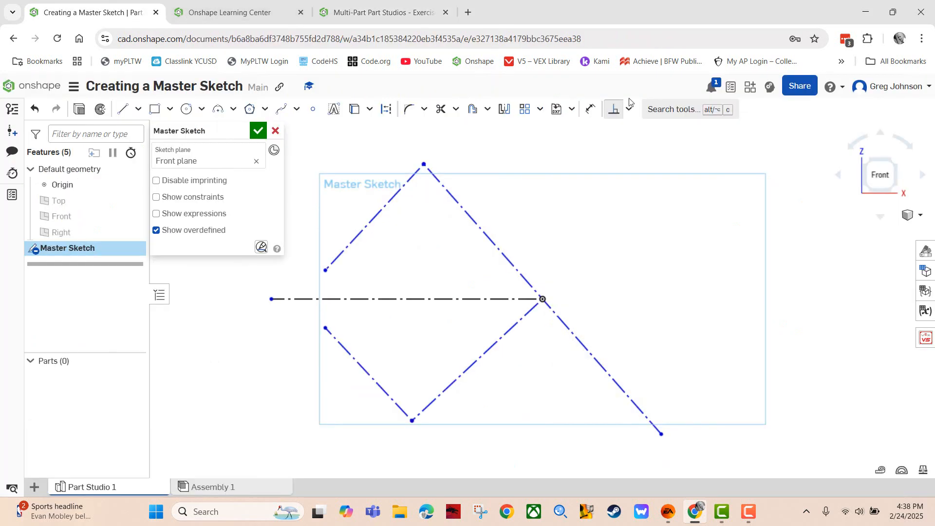
{"action": "left_click", "coordinate": [627, 112]}
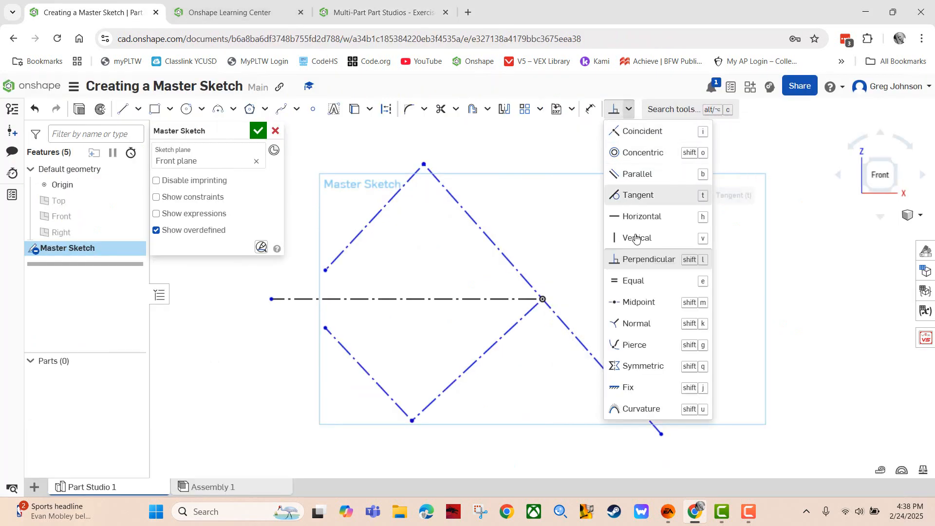
{"action": "left_click", "coordinate": [631, 278]}
{"action": "left_click", "coordinate": [378, 214]}
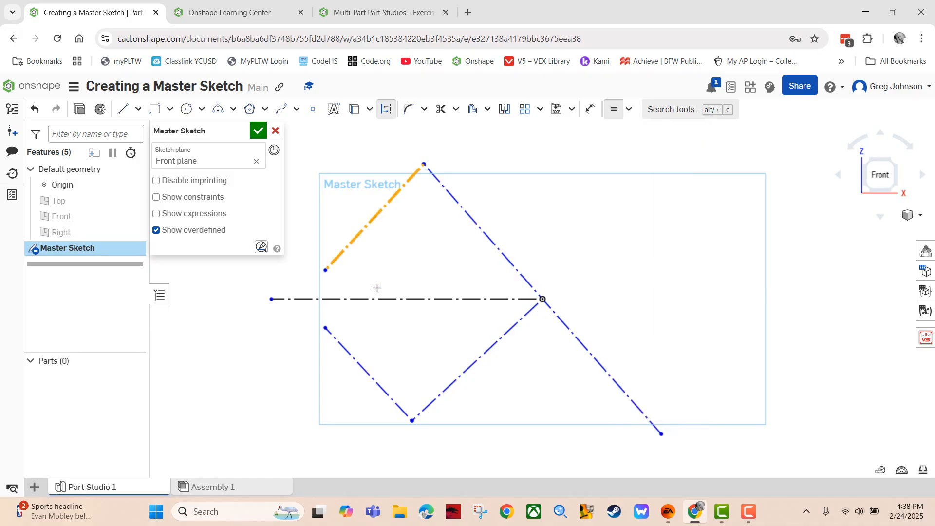
{"action": "left_click", "coordinate": [355, 359]}
{"action": "left_click", "coordinate": [372, 221]}
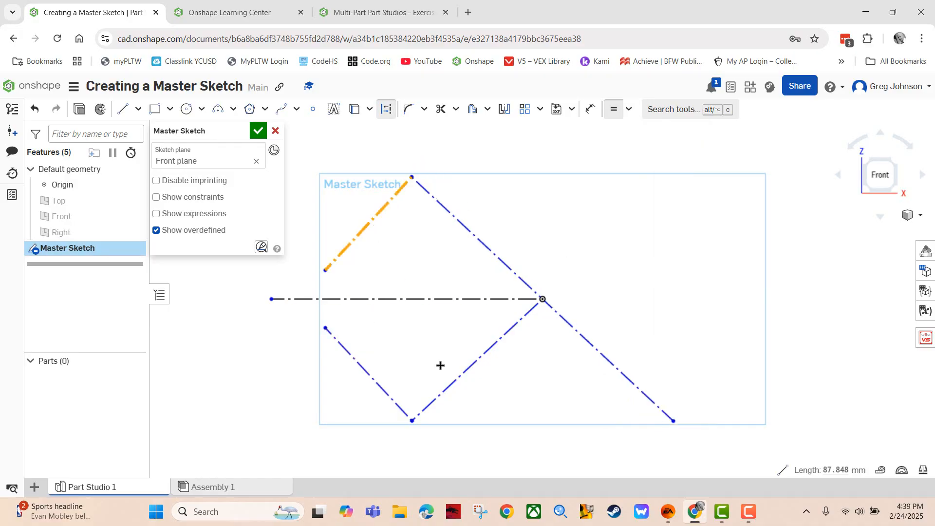
{"action": "left_click", "coordinate": [454, 379]}
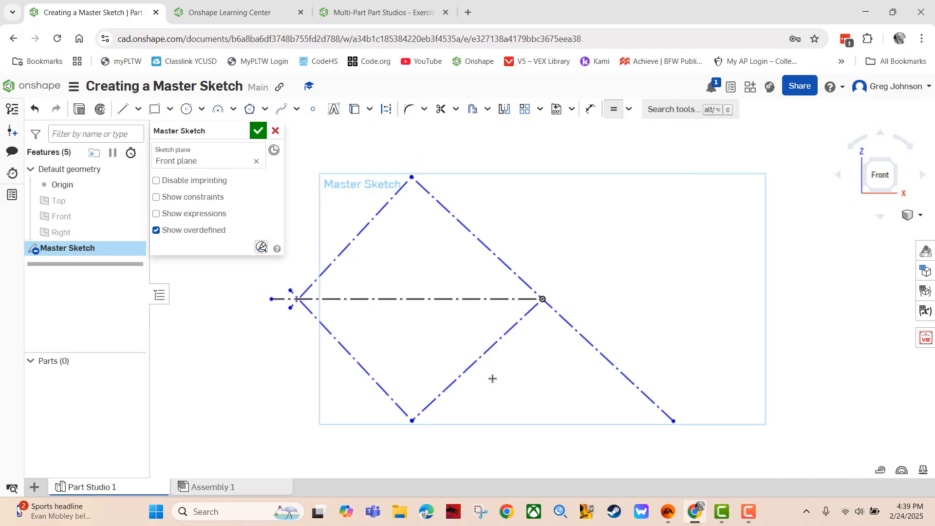
{"action": "left_click", "coordinate": [614, 112]}
Drag the endpoints so the outline peaks at the diagonal's top end, then recheck Slide 2
{"action": "left_click_drag", "start_coordinate": [295, 312], "coordinate": [290, 317]}
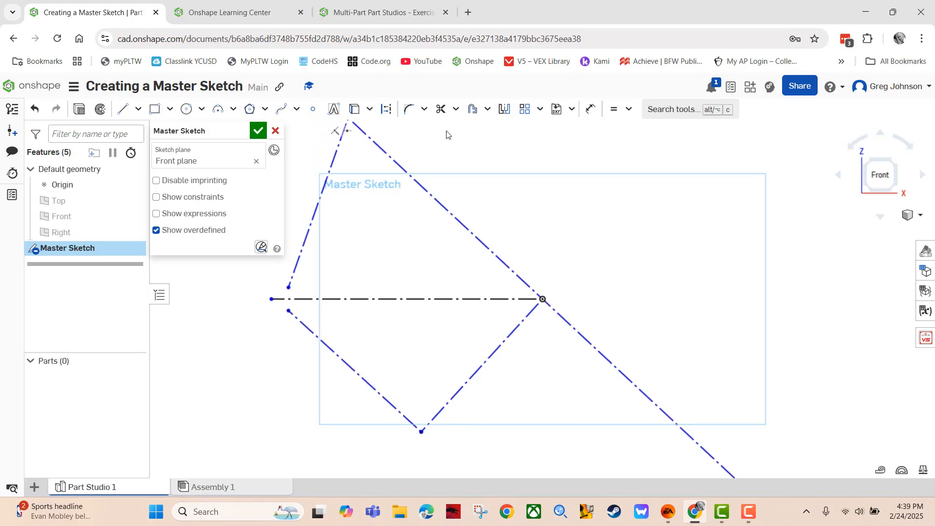
{"action": "scroll", "coordinate": [444, 131], "scroll_direction": "down", "scroll_amount": 1}
{"action": "scroll", "coordinate": [443, 129], "scroll_direction": "down", "scroll_amount": 1}
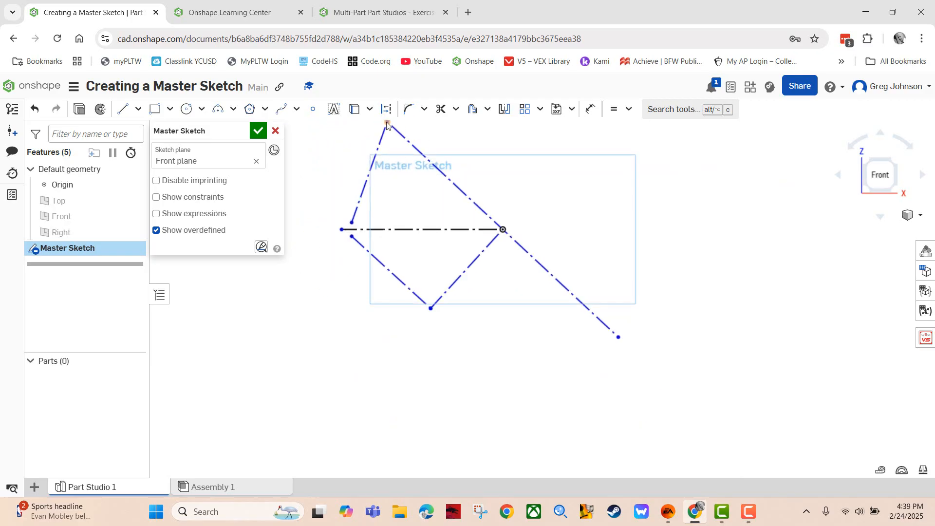
{"action": "mouse_move", "coordinate": [387, 124]}
{"action": "left_mouse_down"}
{"action": "mouse_move", "coordinate": [359, 210]}
{"action": "mouse_move", "coordinate": [424, 140]}
{"action": "mouse_move", "coordinate": [427, 173]}
{"action": "mouse_move", "coordinate": [423, 154]}
{"action": "left_mouse_up"}
{"action": "left_click_drag", "start_coordinate": [353, 231], "coordinate": [351, 249]}
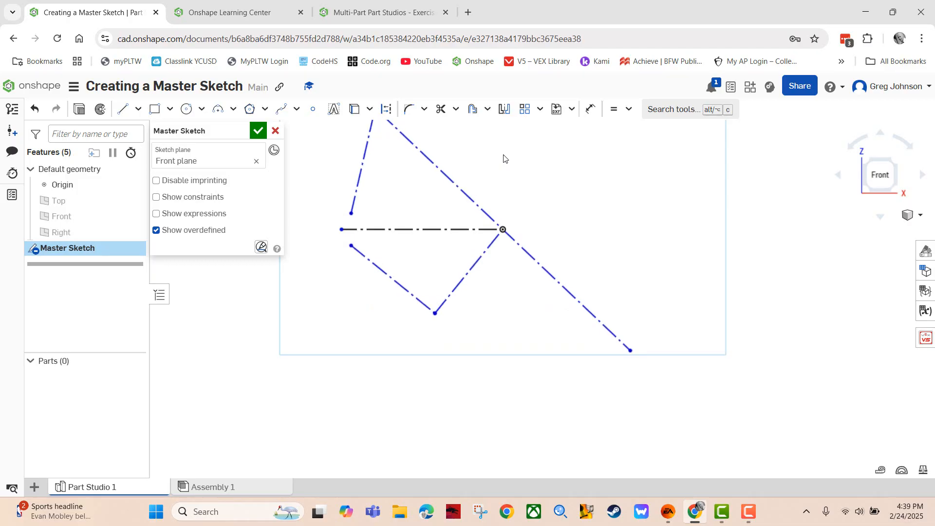
{"action": "scroll", "coordinate": [503, 156], "scroll_direction": "up", "scroll_amount": 1}
{"action": "scroll", "coordinate": [502, 155], "scroll_direction": "down", "scroll_amount": 2}
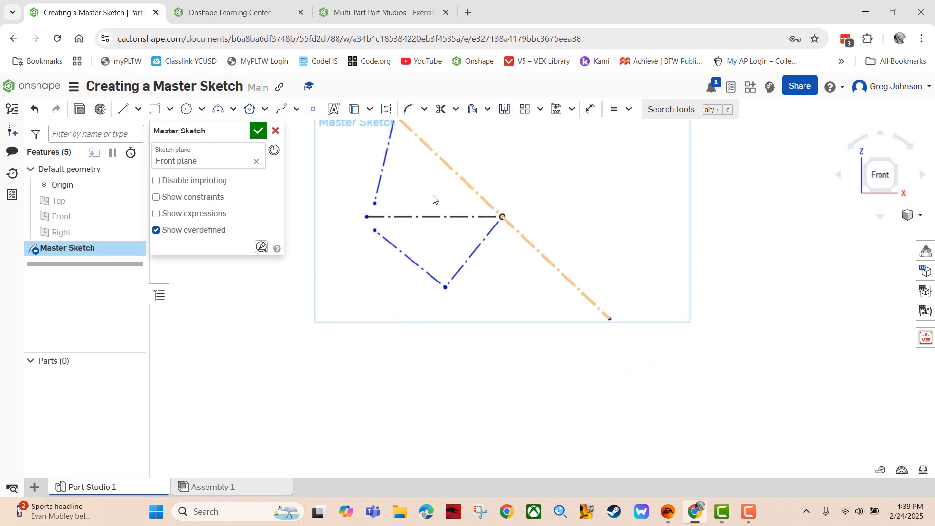
{"action": "left_click_drag", "start_coordinate": [376, 235], "coordinate": [376, 251]}
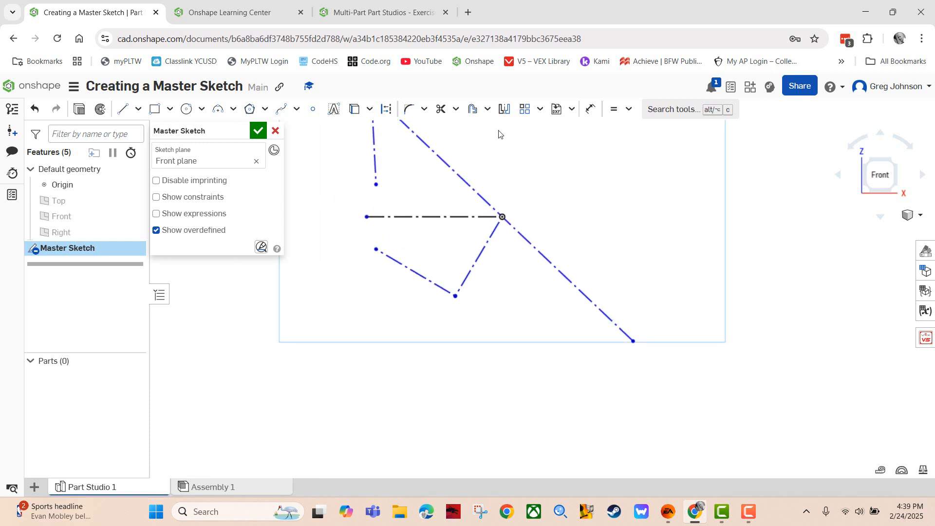
{"action": "middle_click_drag", "start_coordinate": [497, 136], "coordinate": [503, 194]}
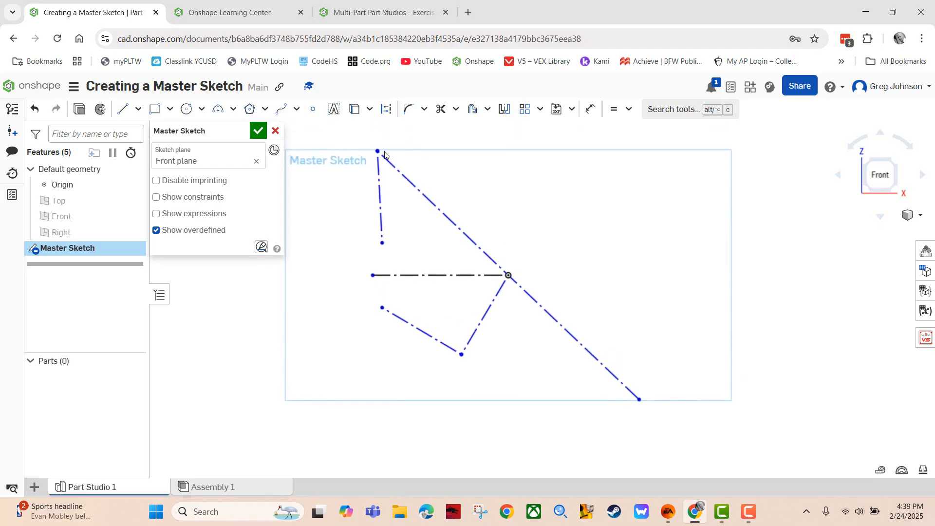
{"action": "left_click_drag", "start_coordinate": [379, 154], "coordinate": [447, 189]}
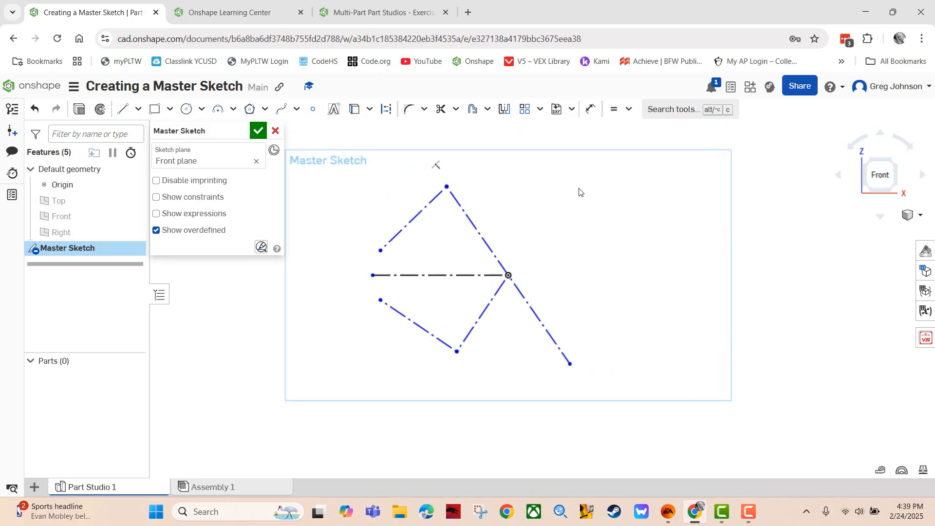
{"action": "left_click", "coordinate": [367, 14]}
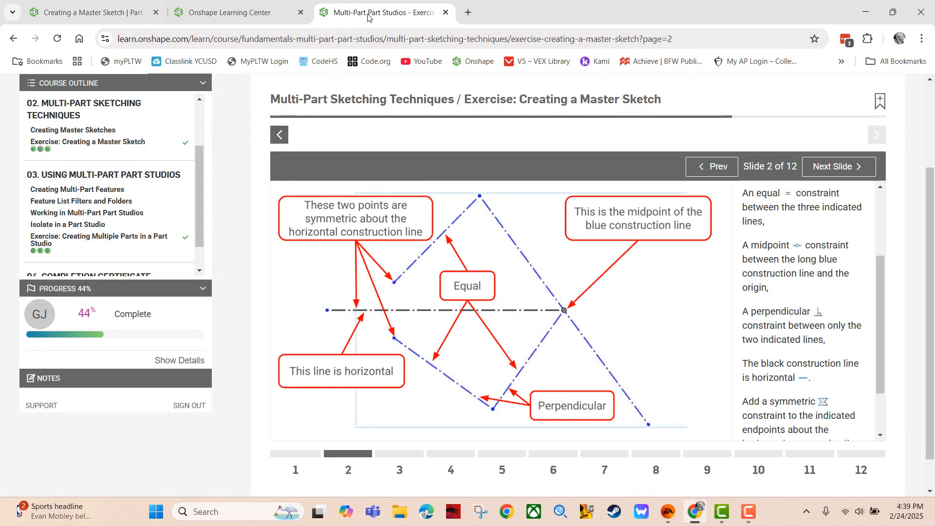
Advance the exercise to Slide 3 on equal A and B circles and return to the Master Sketch
{"action": "left_click", "coordinate": [811, 167]}
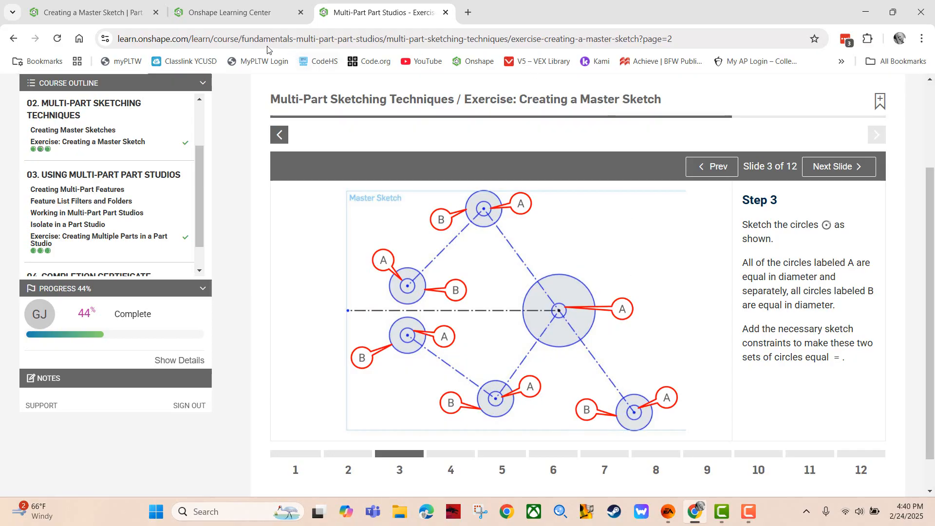
{"action": "left_click", "coordinate": [100, 12]}
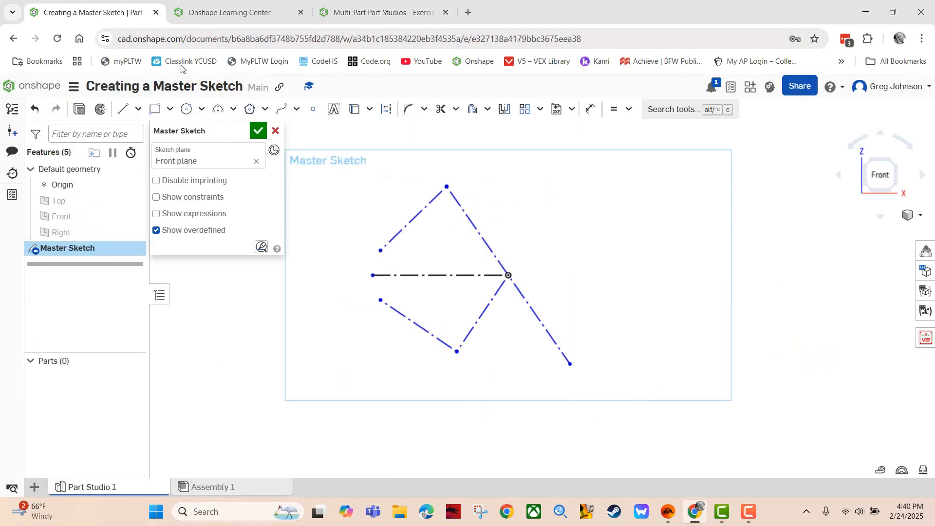
Draw center-point circles on the intersection, top, upper-left, lower-left, bottom and lower-right points
{"action": "left_click", "coordinate": [187, 109]}
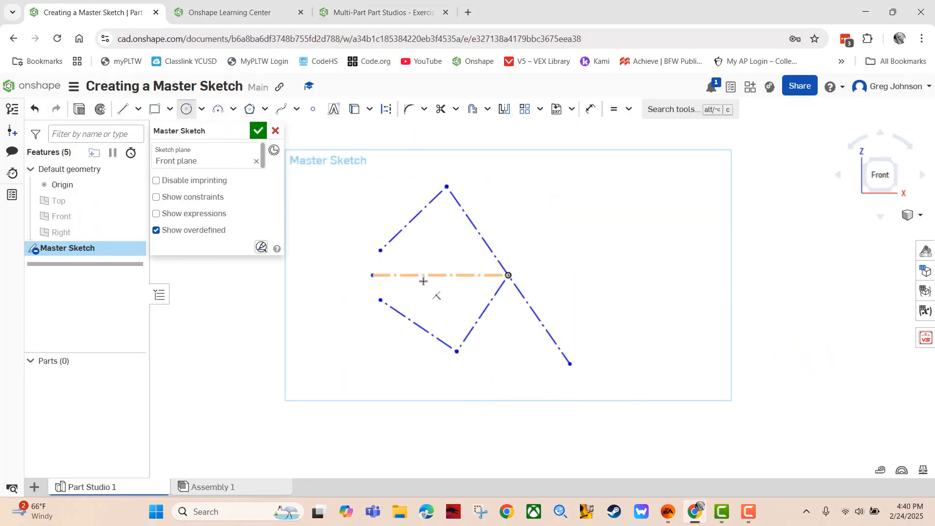
{"action": "left_click", "coordinate": [508, 275]}
{"action": "left_click", "coordinate": [517, 280]}
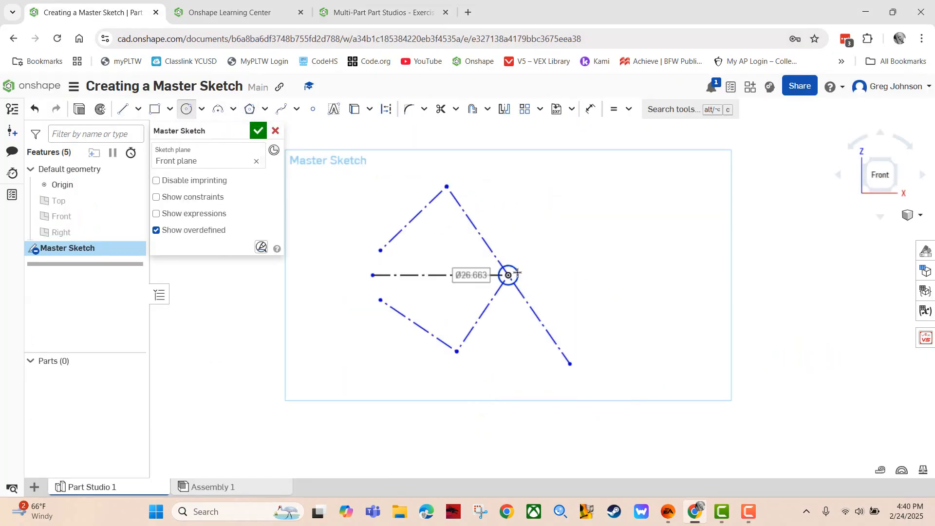
{"action": "left_click", "coordinate": [447, 187]}
{"action": "left_click", "coordinate": [457, 197]}
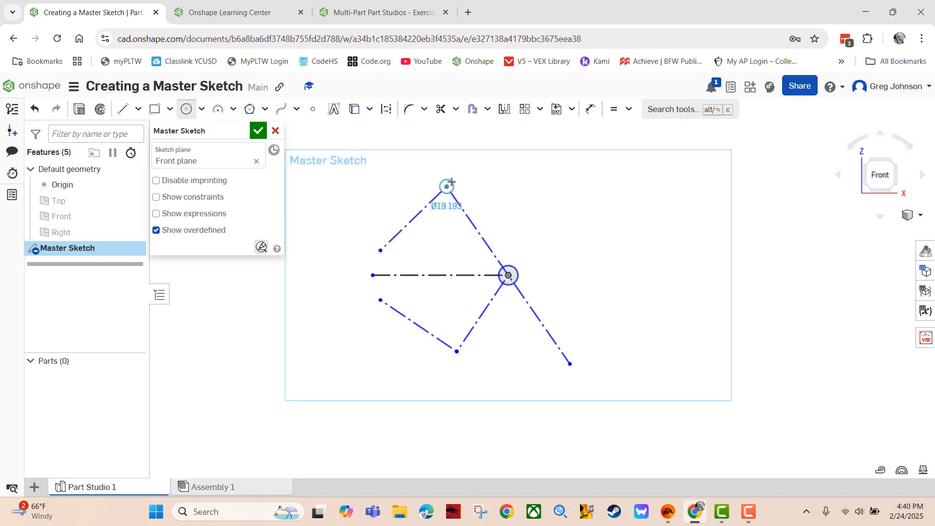
{"action": "left_click", "coordinate": [381, 251]}
{"action": "left_click", "coordinate": [386, 258]}
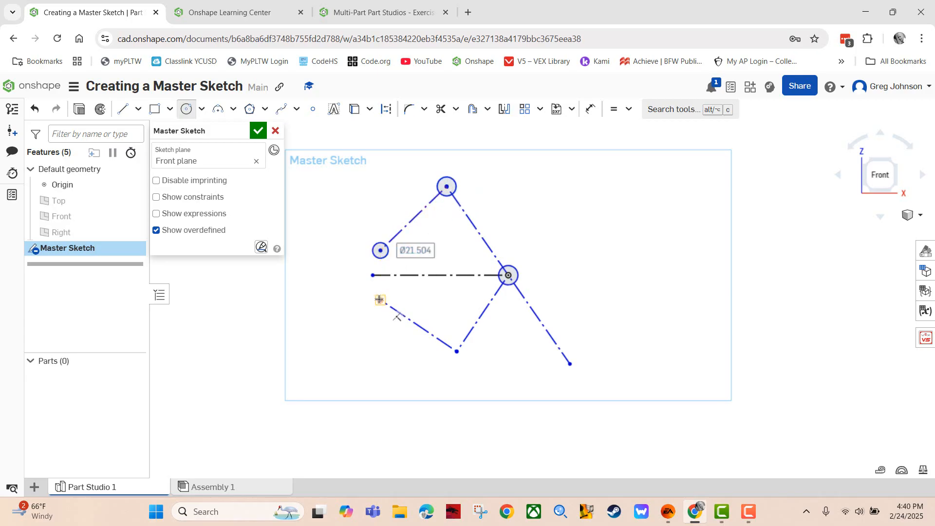
{"action": "left_click", "coordinate": [381, 300]}
{"action": "left_click", "coordinate": [388, 306]}
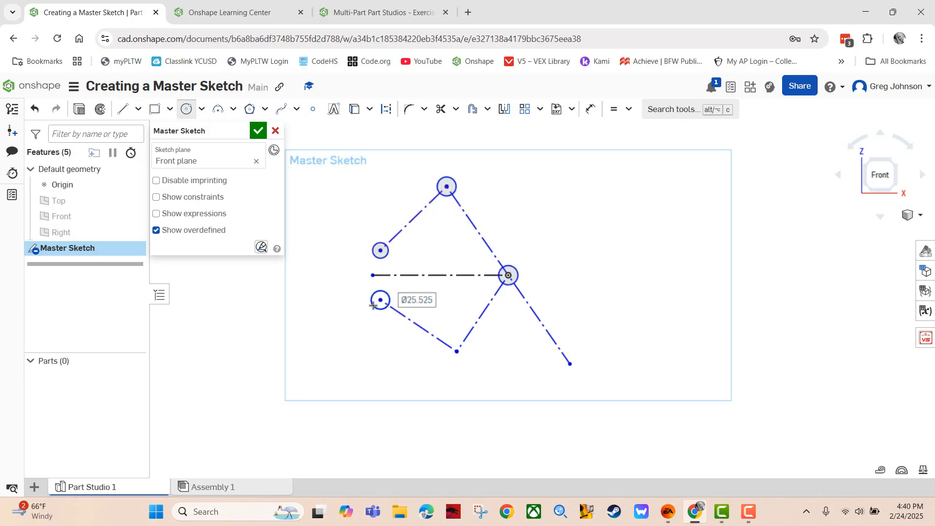
{"action": "left_click", "coordinate": [456, 352]}
{"action": "left_click", "coordinate": [464, 358]}
{"action": "left_click", "coordinate": [571, 364]}
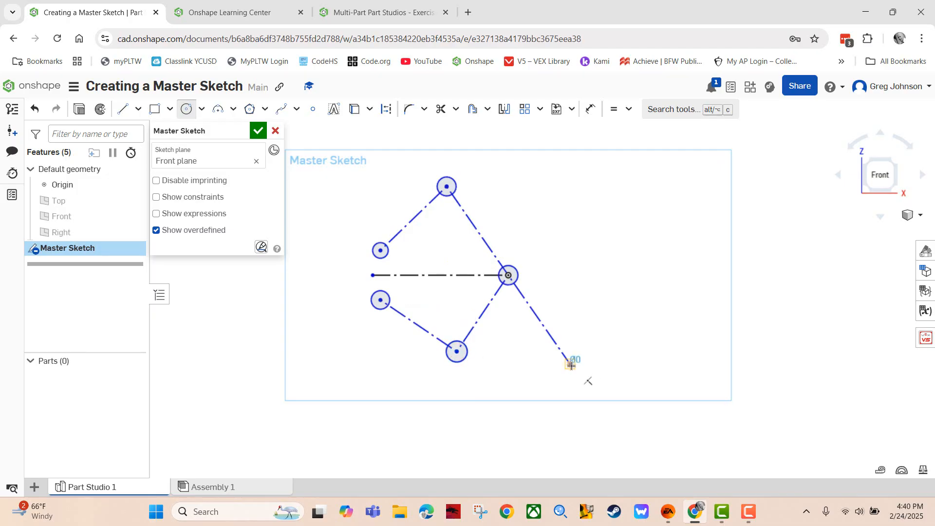
{"action": "left_click", "coordinate": [576, 372]}
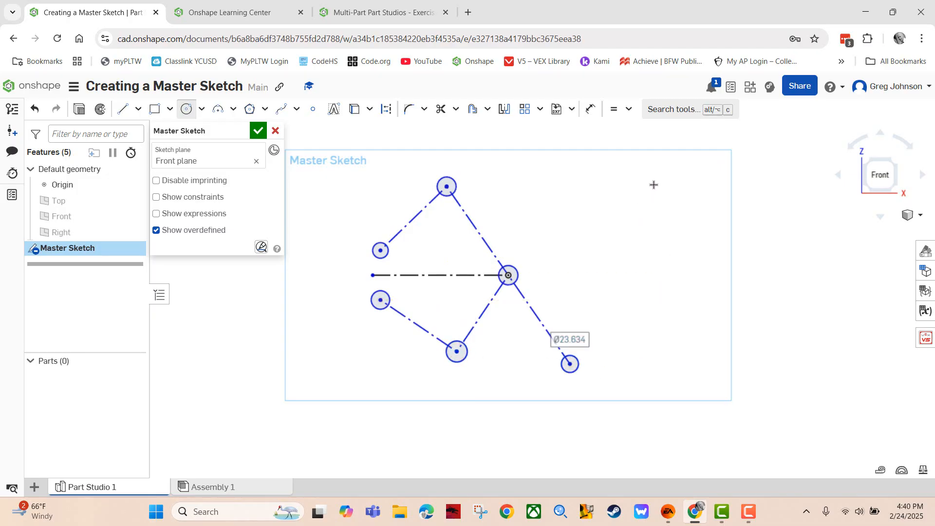
Make the upper-left, centre, lower-right, bottom and lower-left circles equal to the top circle
{"action": "left_click", "coordinate": [614, 109]}
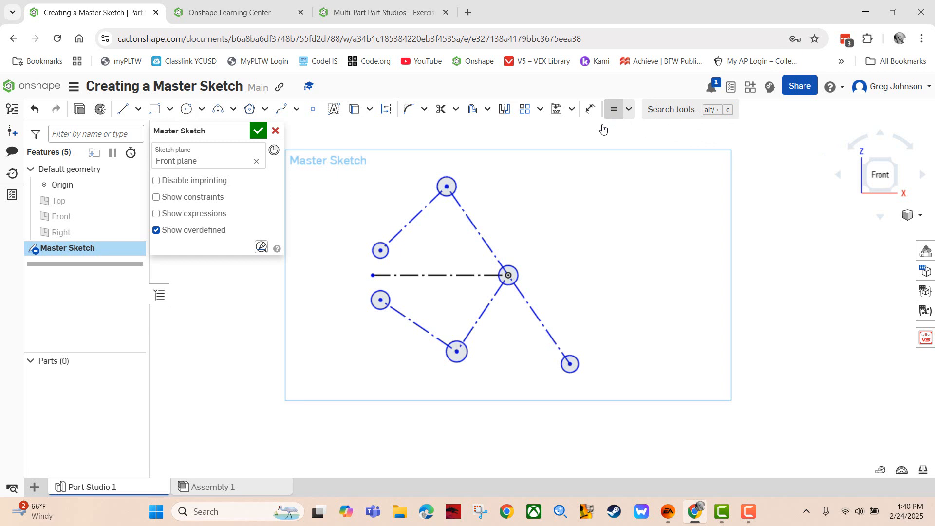
{"action": "left_click", "coordinate": [454, 181]}
{"action": "left_click", "coordinate": [388, 253]}
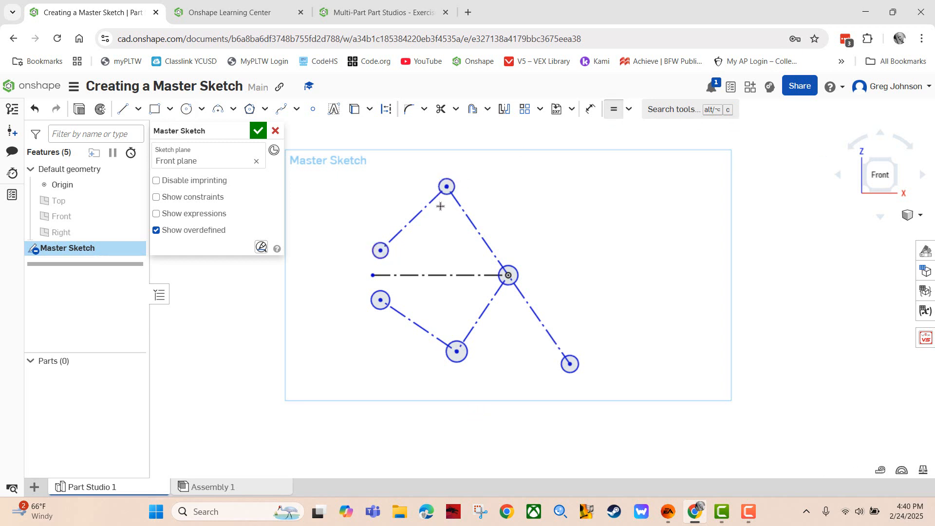
{"action": "left_click", "coordinate": [443, 187]}
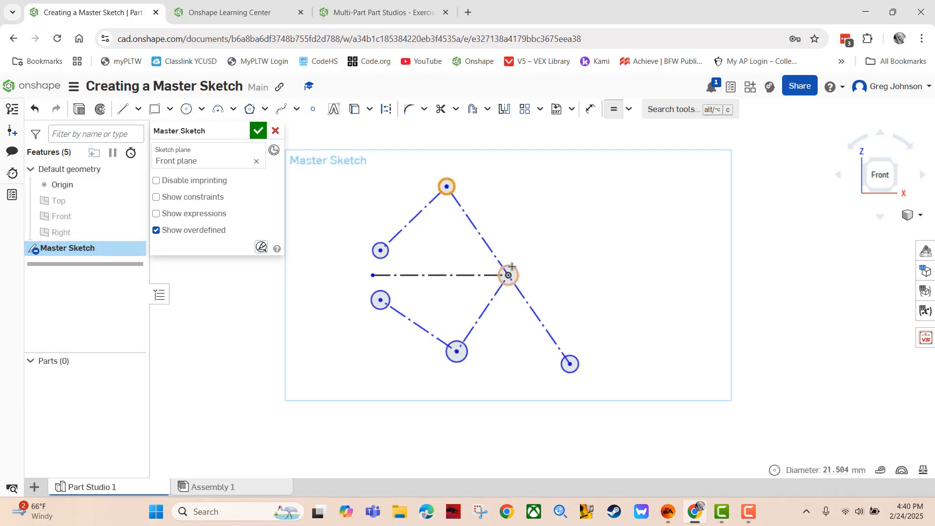
{"action": "left_click", "coordinate": [508, 275]}
{"action": "left_click", "coordinate": [452, 185]}
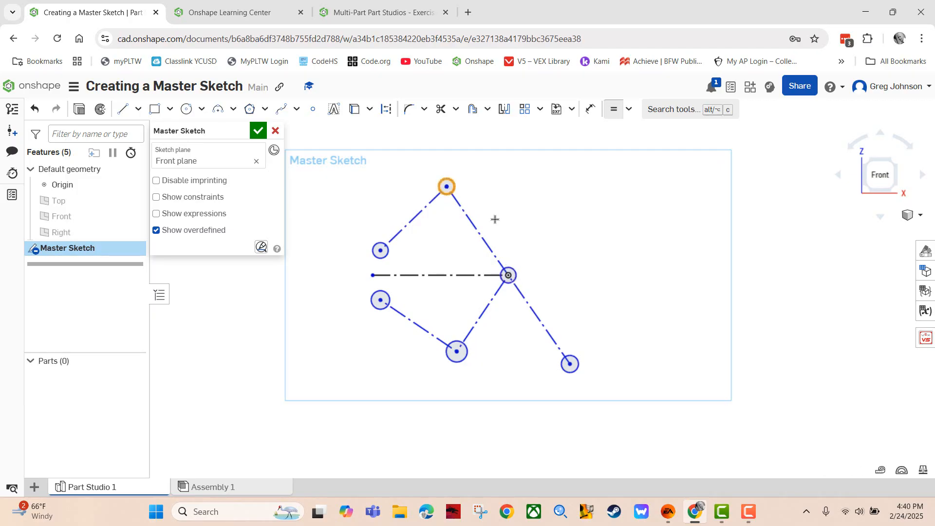
{"action": "left_click", "coordinate": [577, 357]}
{"action": "left_click", "coordinate": [454, 187]}
{"action": "left_click", "coordinate": [464, 348]}
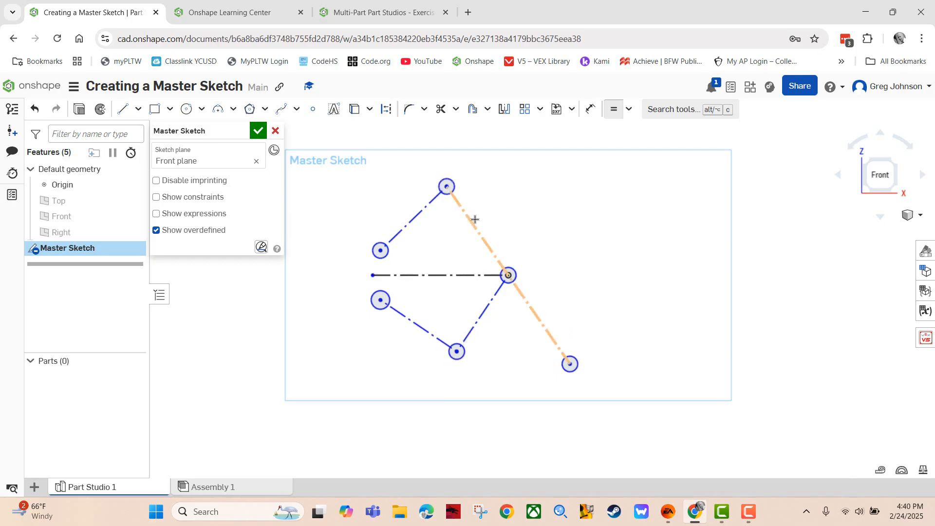
{"action": "left_click", "coordinate": [453, 190]}
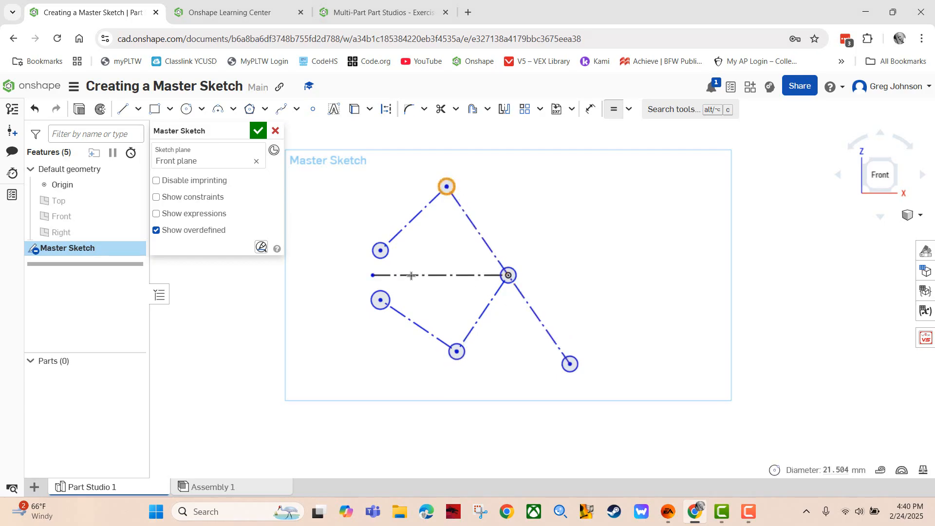
{"action": "left_click", "coordinate": [383, 300]}
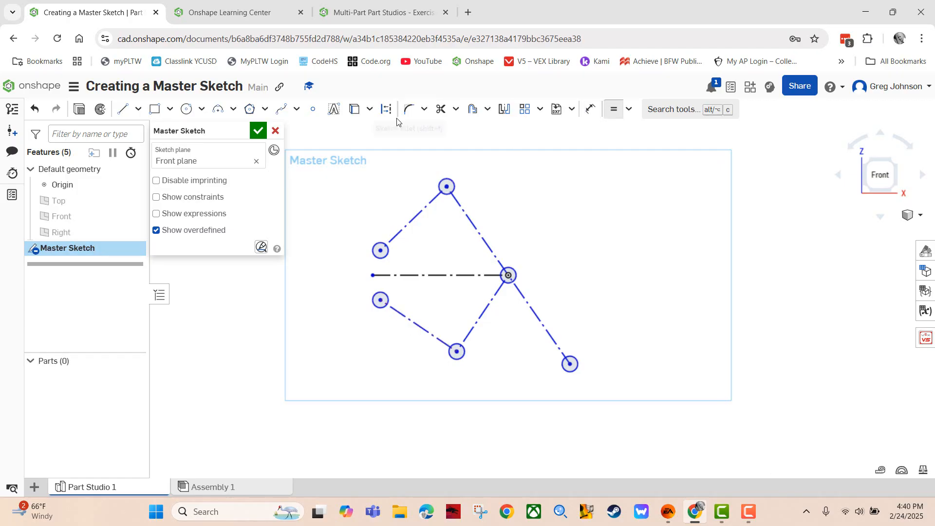
Redraw circles on all six points, with a large circle around the centre point
{"action": "left_click", "coordinate": [187, 108]}
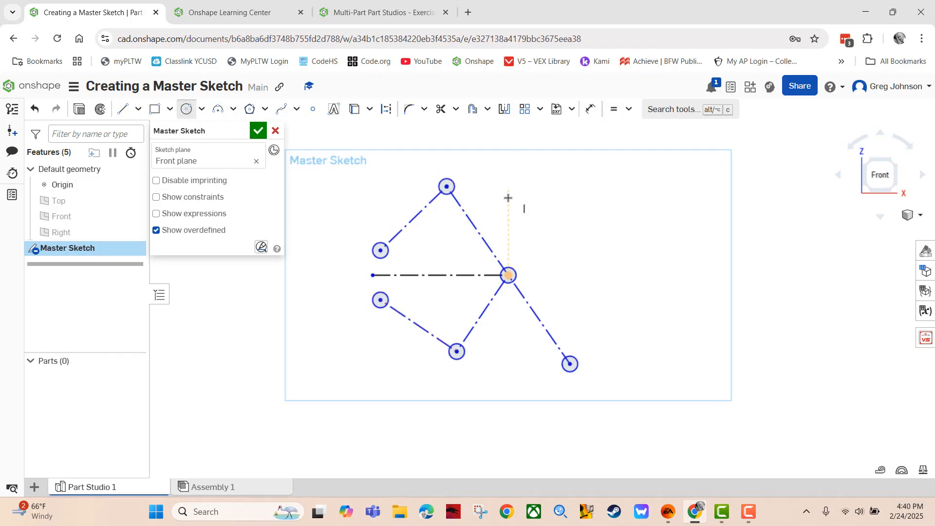
{"action": "left_click", "coordinate": [509, 275]}
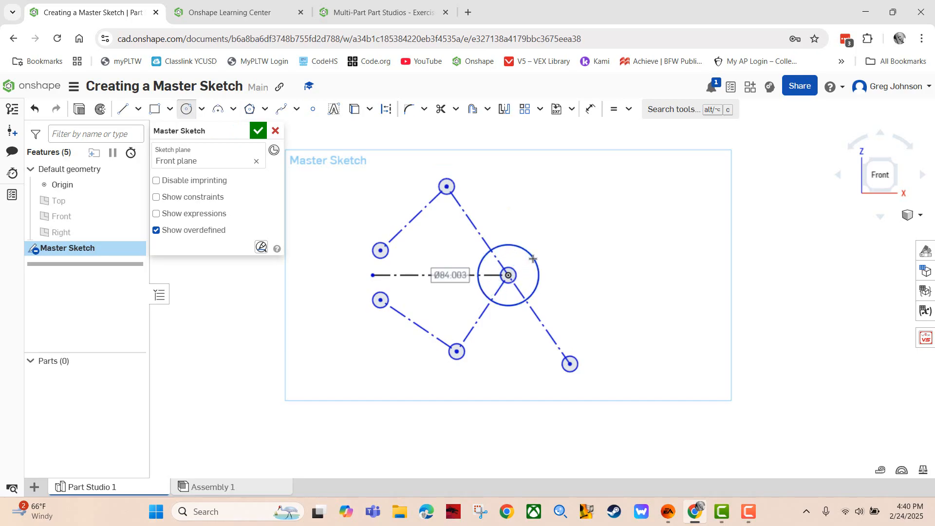
{"action": "left_click", "coordinate": [534, 257]}
{"action": "left_click", "coordinate": [447, 187]}
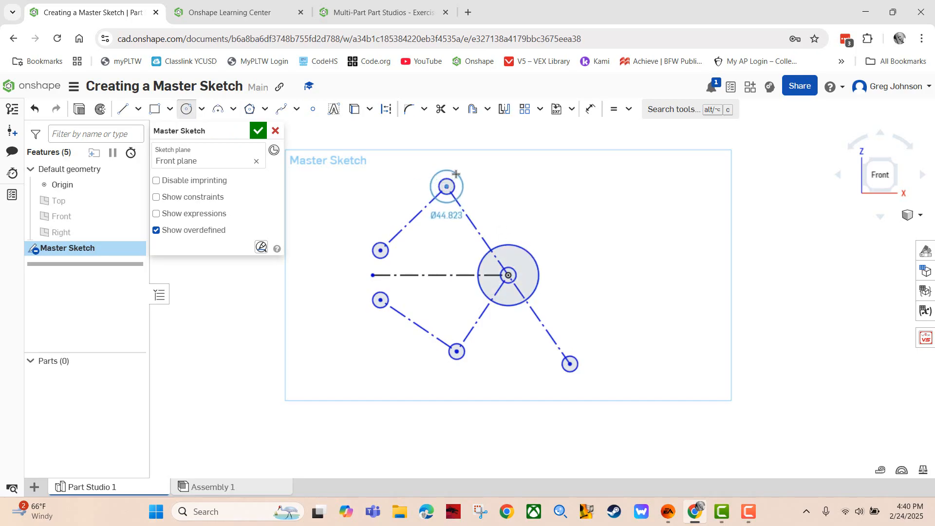
{"action": "left_click", "coordinate": [460, 199]}
{"action": "left_click", "coordinate": [381, 250]}
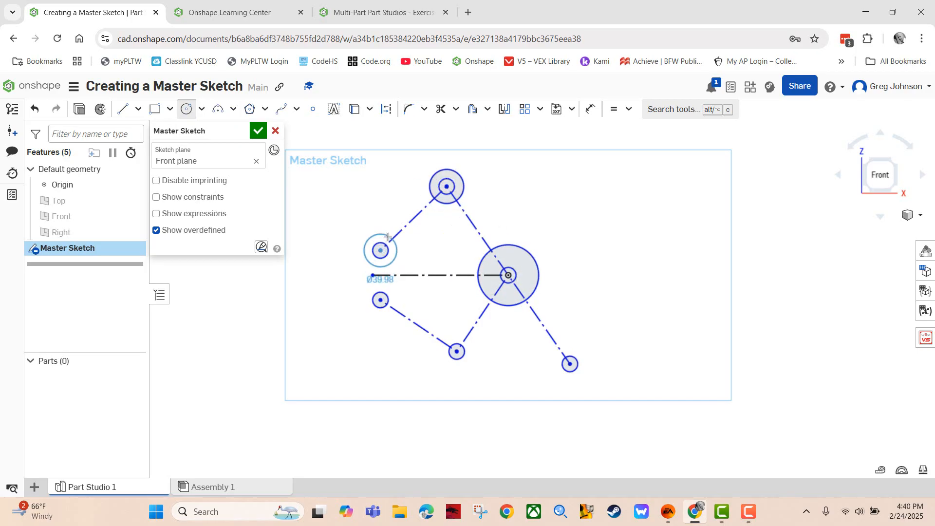
{"action": "left_click", "coordinate": [381, 267]}
{"action": "left_click", "coordinate": [381, 300]}
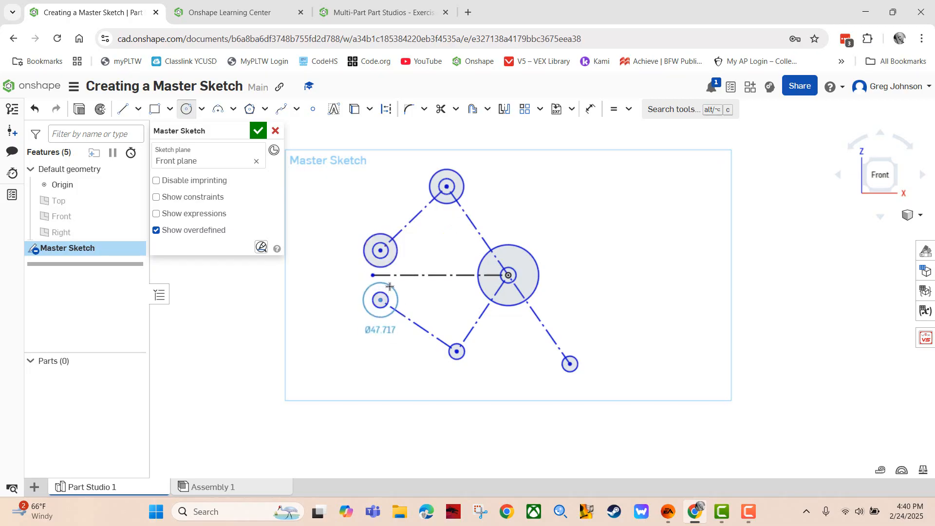
{"action": "left_click", "coordinate": [395, 310]}
{"action": "left_click", "coordinate": [456, 351]}
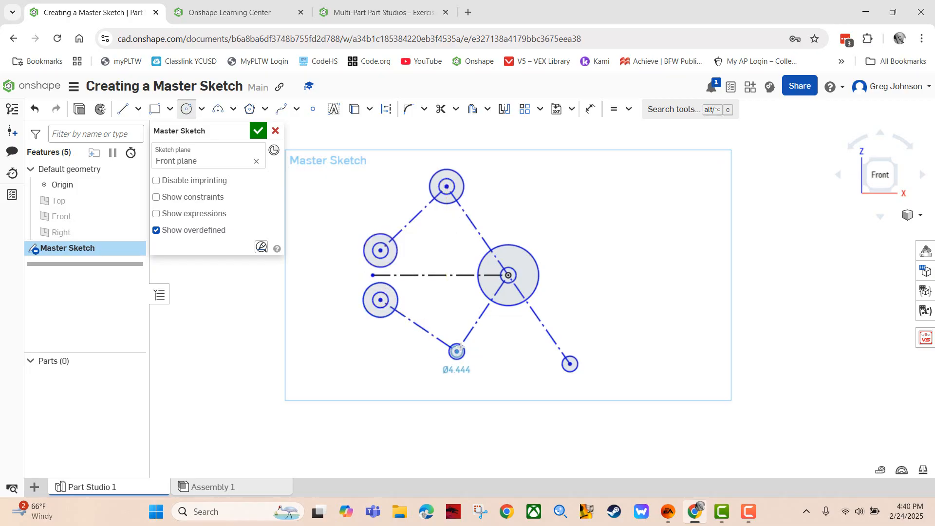
{"action": "left_click", "coordinate": [471, 362]}
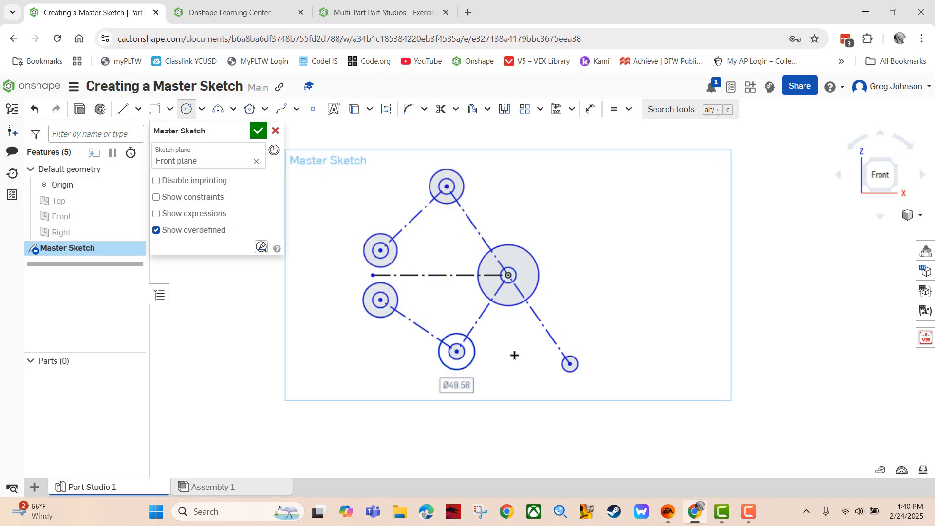
{"action": "left_click", "coordinate": [569, 363]}
{"action": "left_click", "coordinate": [588, 352]}
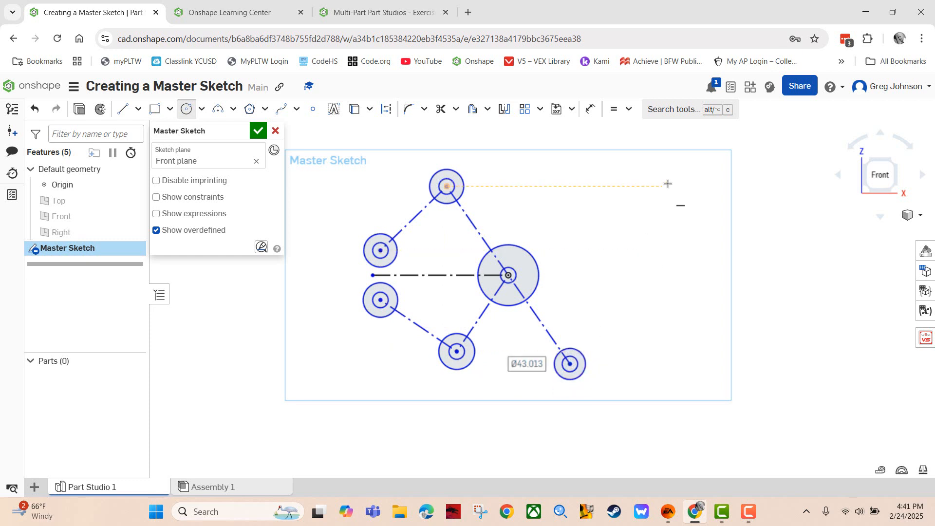
Make the upper-left, lower-left, bottom-middle and bottom-right circles equal to the top circle
{"action": "left_click", "coordinate": [613, 109]}
{"action": "left_click", "coordinate": [462, 178]}
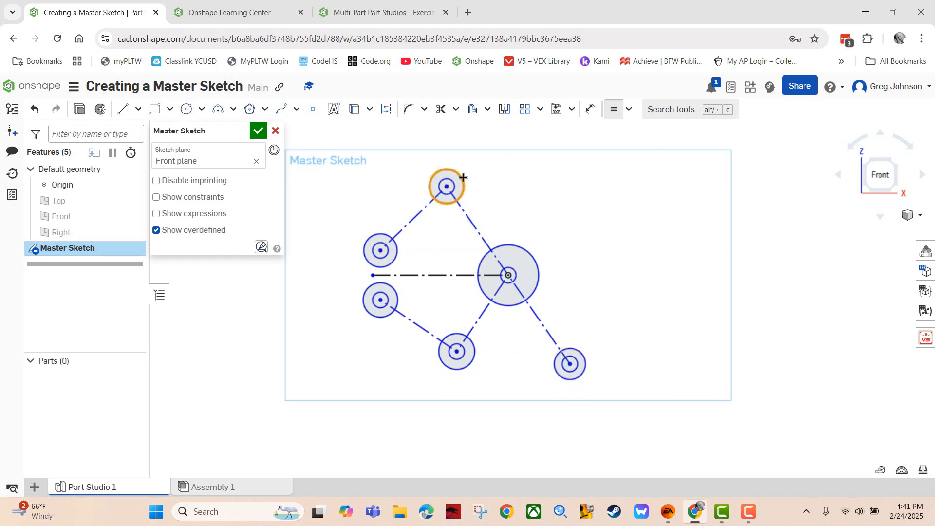
{"action": "left_click", "coordinate": [398, 249]}
{"action": "left_click", "coordinate": [442, 204]}
{"action": "left_click", "coordinate": [396, 287]}
{"action": "left_click", "coordinate": [444, 205]}
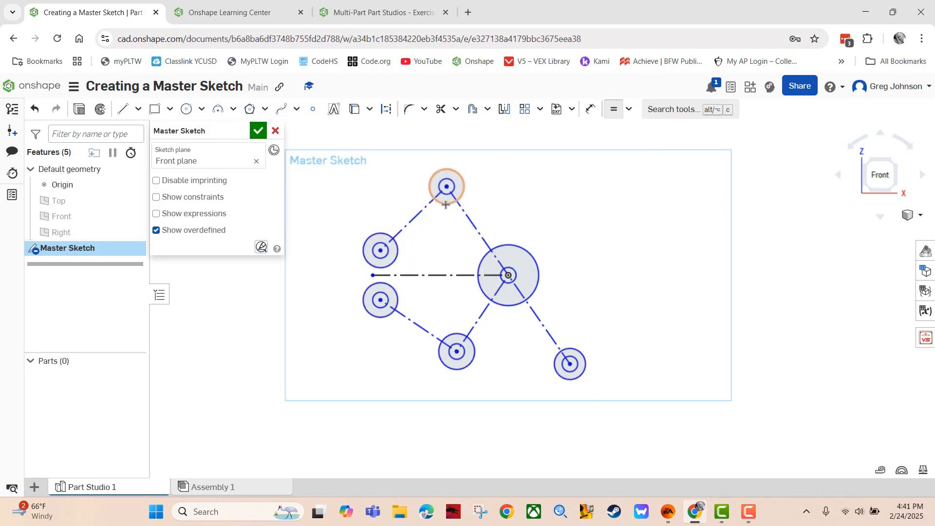
{"action": "left_click", "coordinate": [458, 334]}
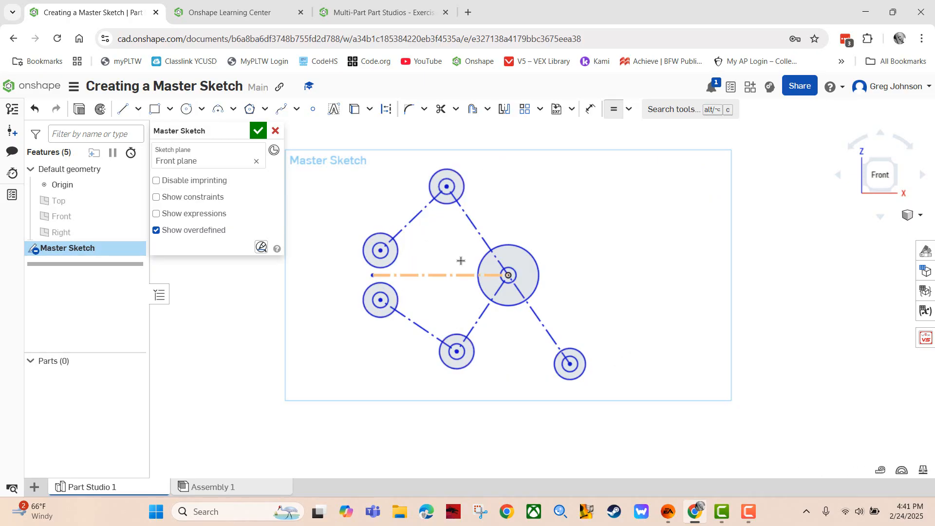
{"action": "left_click", "coordinate": [446, 204]}
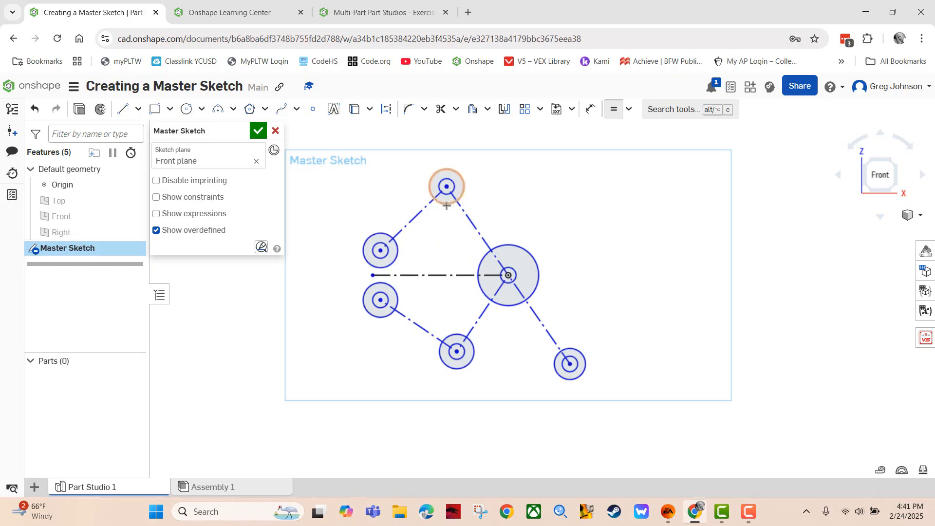
{"action": "left_click", "coordinate": [554, 371]}
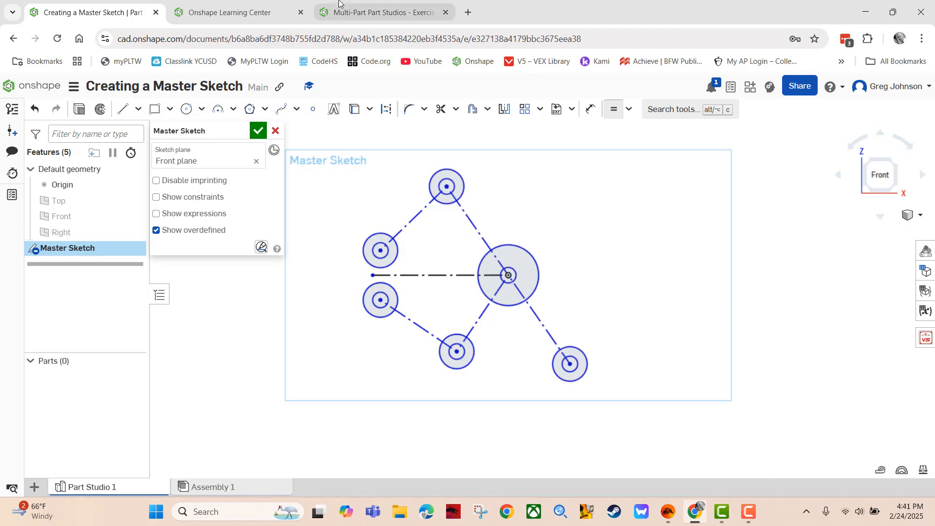
Move the exercise on to the Step 4 dimensions slide and return to the Master Sketch
{"action": "left_click", "coordinate": [384, 12]}
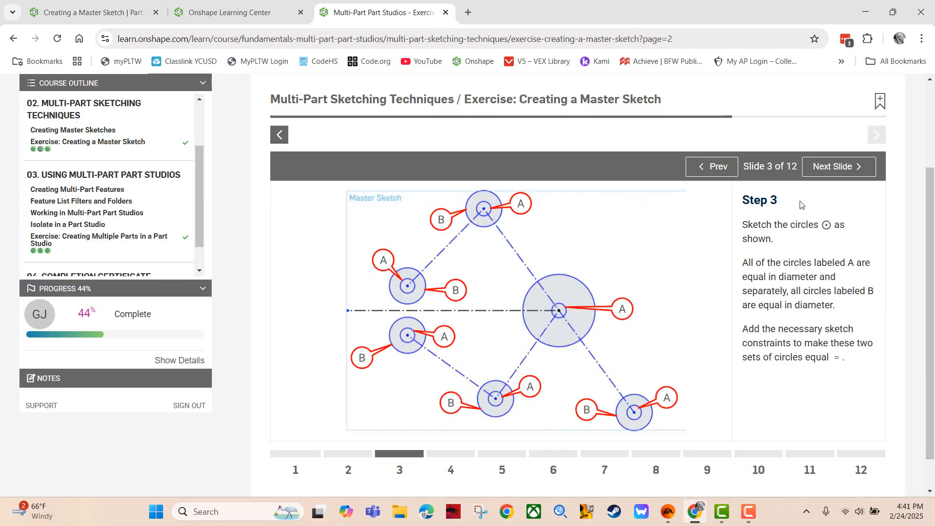
{"action": "left_click", "coordinate": [832, 170]}
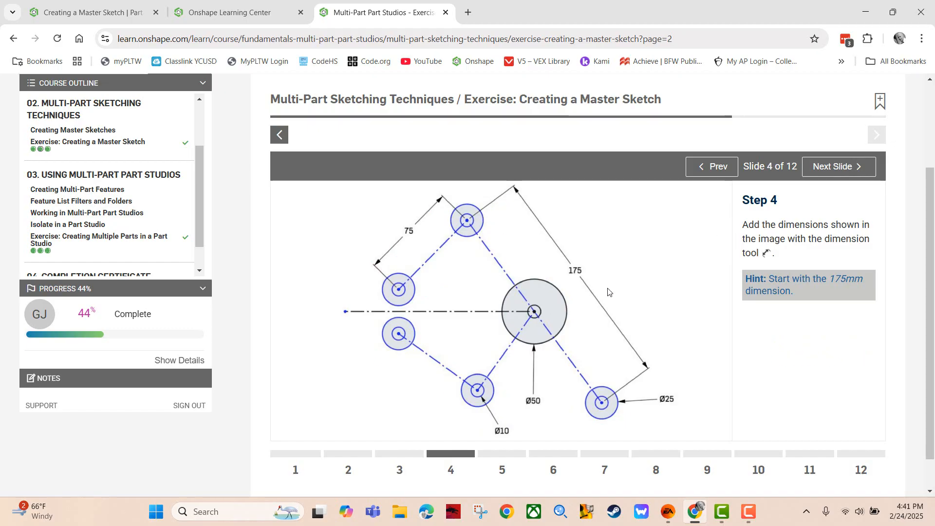
{"action": "left_click", "coordinate": [97, 12]}
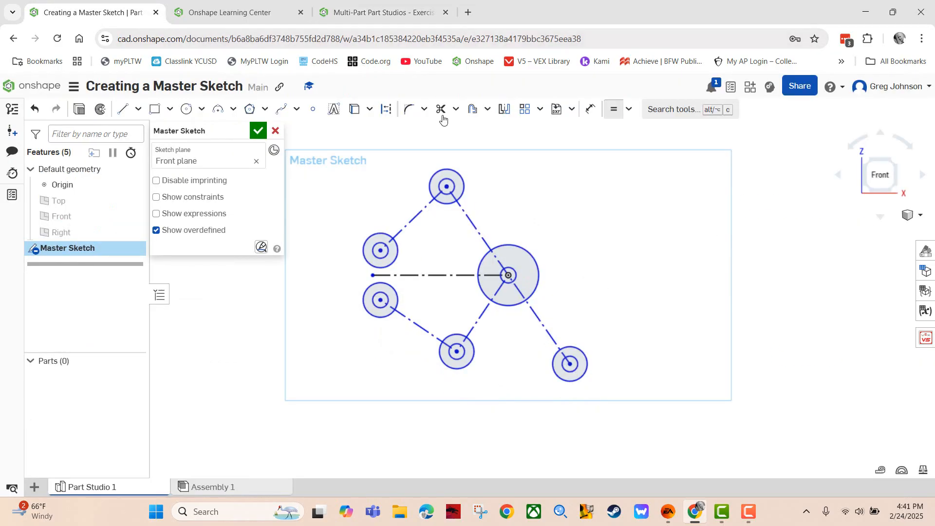
Give the long diagonal construction line a 175 mm length dimension, then review the Step 4 slide
{"action": "left_click", "coordinate": [590, 112]}
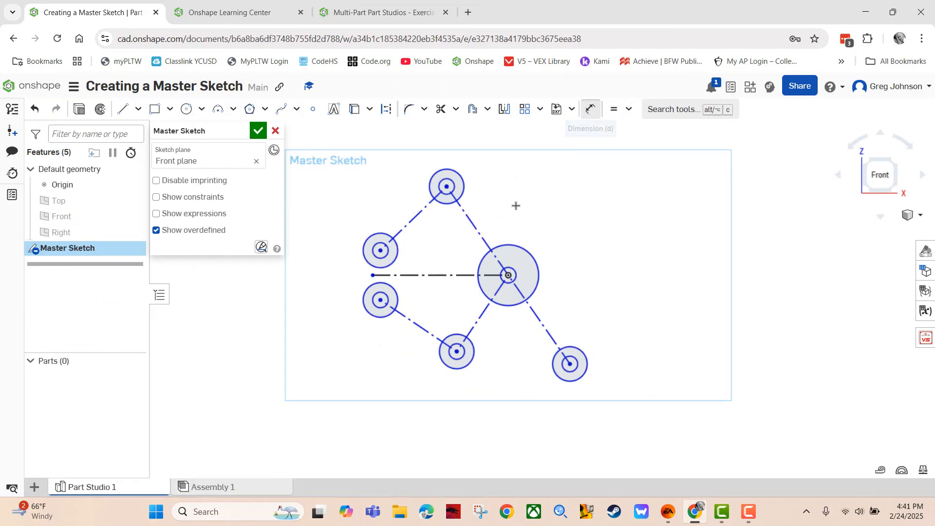
{"action": "left_click", "coordinate": [486, 242]}
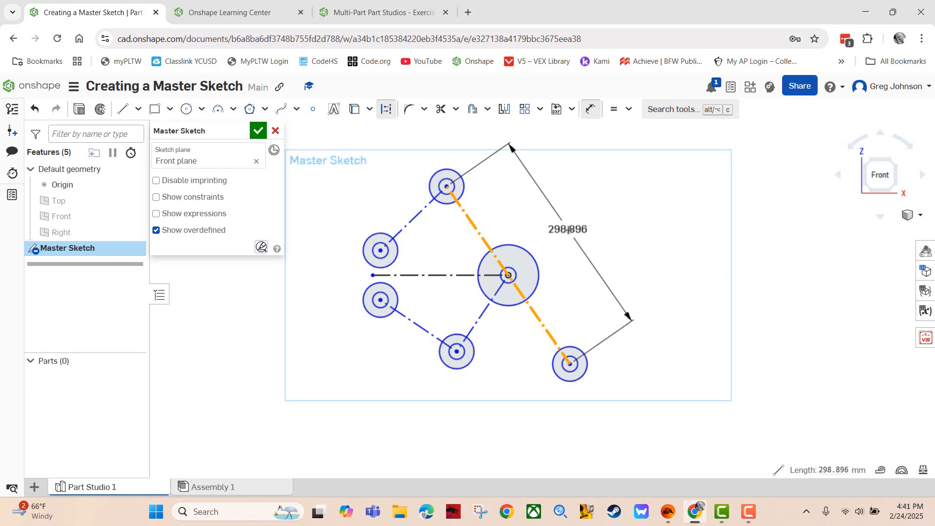
{"action": "left_click", "coordinate": [571, 229]}
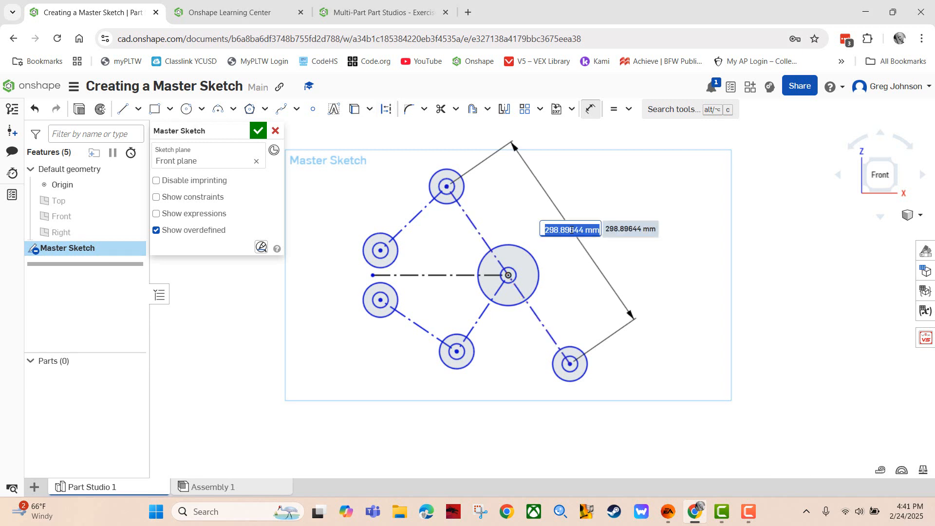
{"action": "type", "text": "175"}
{"action": "key", "text": "Return"}
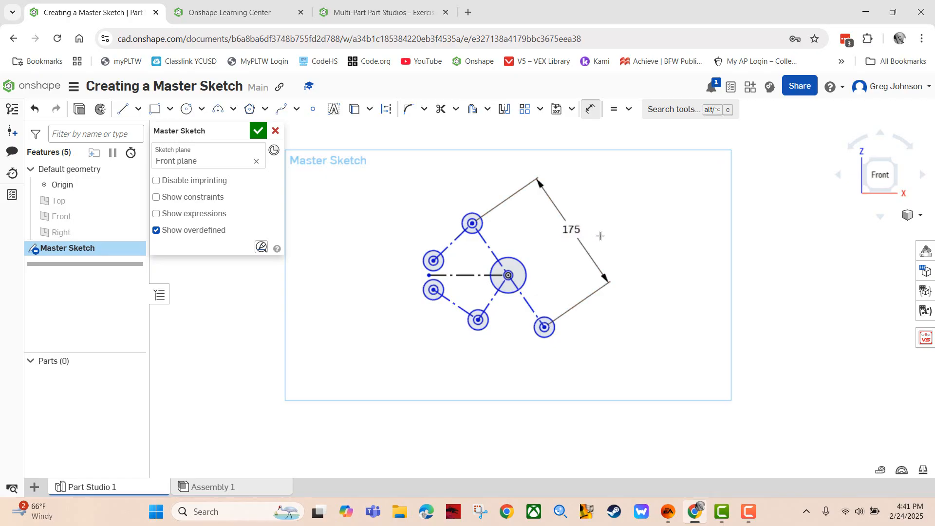
{"action": "scroll", "coordinate": [542, 261], "scroll_direction": "up", "scroll_amount": 3}
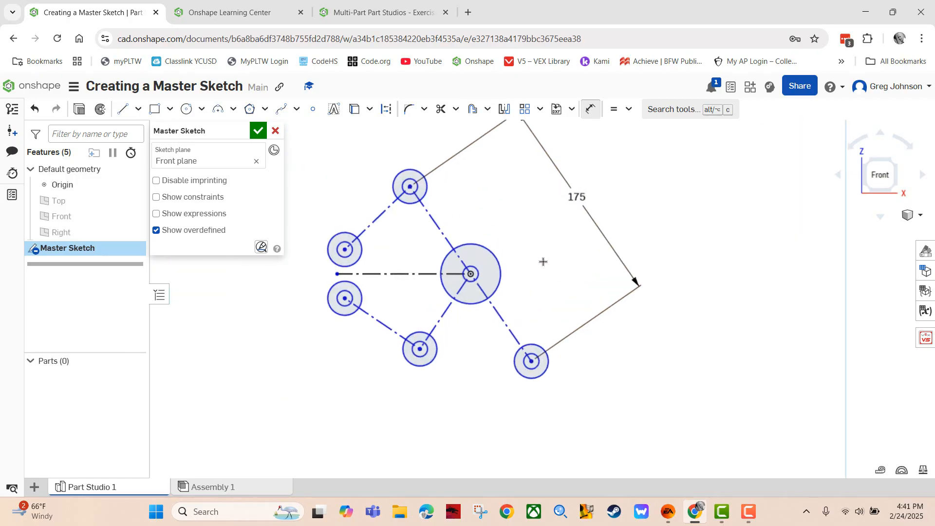
{"action": "mouse_move", "coordinate": [547, 259]}
{"action": "middle_mouse_down"}
{"action": "mouse_move", "coordinate": [612, 323]}
{"action": "mouse_move", "coordinate": [604, 292]}
{"action": "middle_mouse_up"}
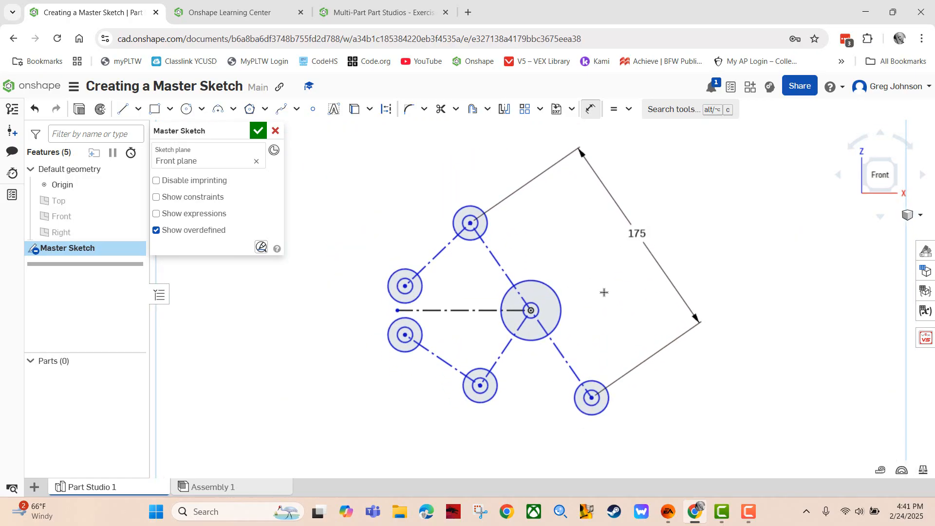
{"action": "scroll", "coordinate": [603, 292], "scroll_direction": "up", "scroll_amount": 2}
{"action": "scroll", "coordinate": [604, 292], "scroll_direction": "down", "scroll_amount": 1}
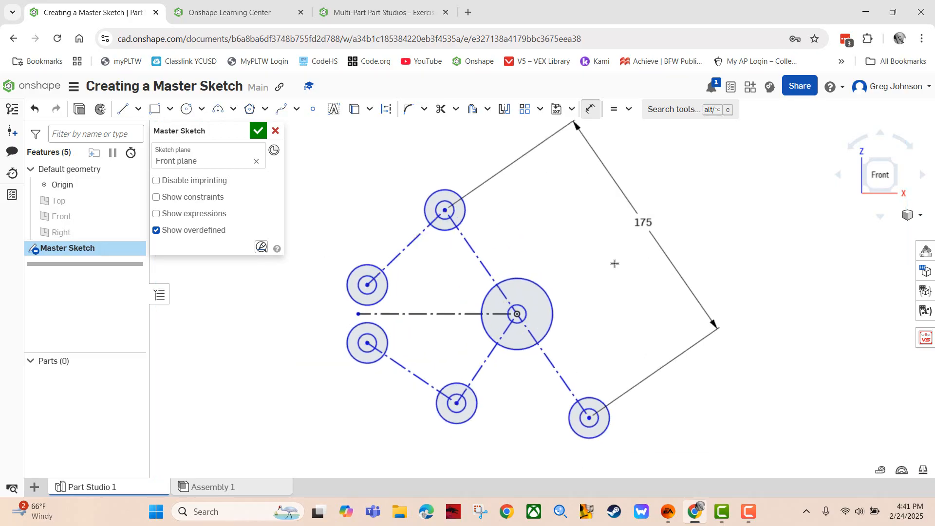
{"action": "left_click", "coordinate": [366, 12]}
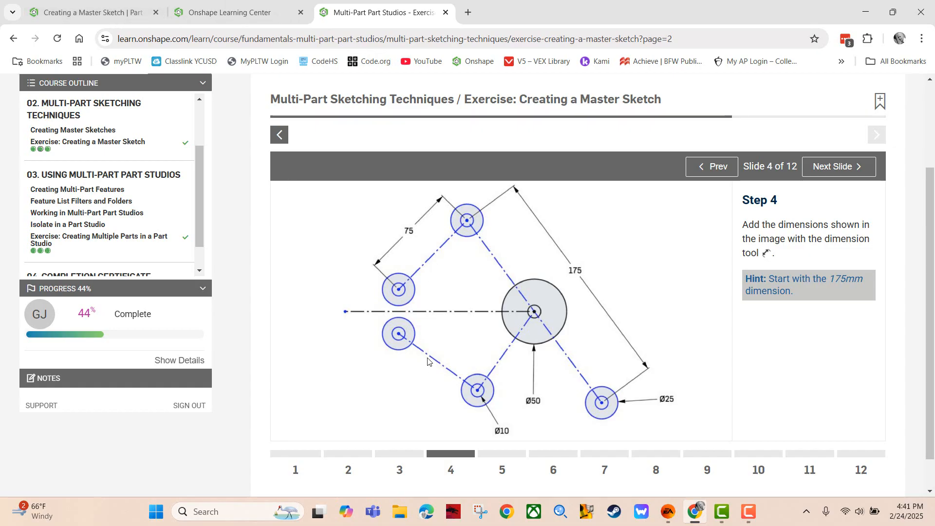
Dimension the upper-left diagonal line to 75 mm and recheck the Step 4 slide
{"action": "left_click", "coordinate": [108, 11]}
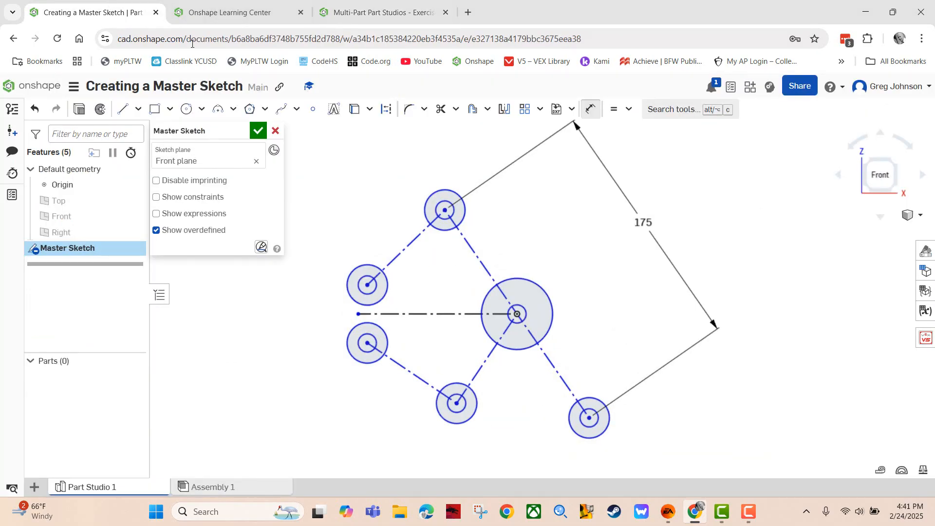
{"action": "left_click", "coordinate": [403, 251]}
{"action": "key", "text": "d"}
{"action": "left_click", "coordinate": [363, 204]}
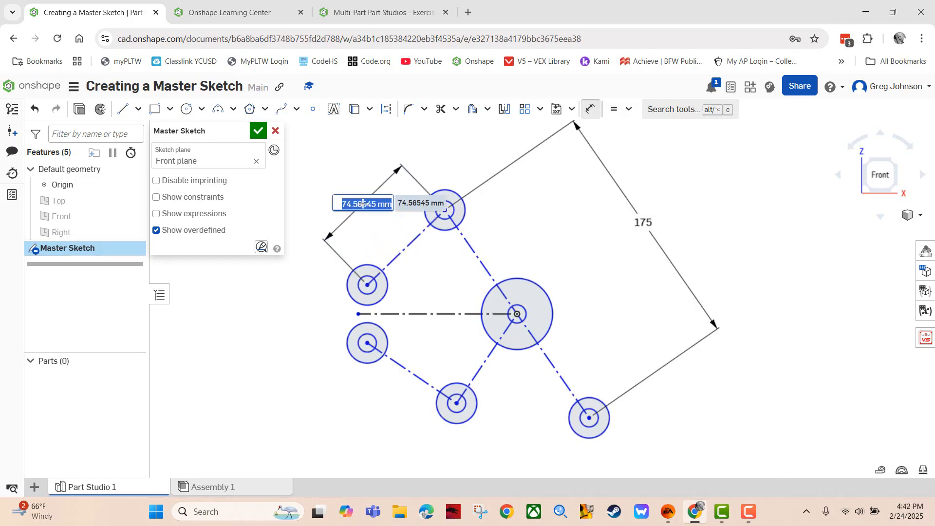
{"action": "type", "text": "75"}
{"action": "key", "text": "Return"}
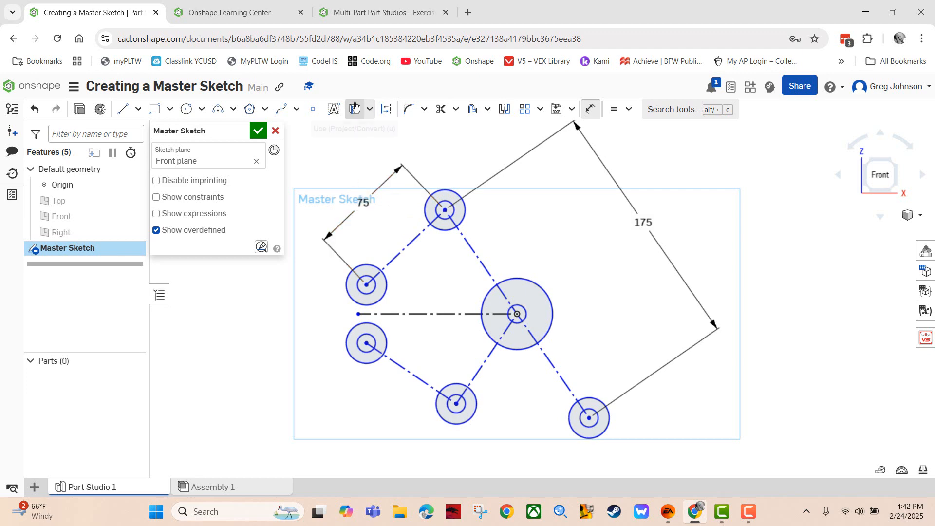
{"action": "left_click", "coordinate": [392, 13]}
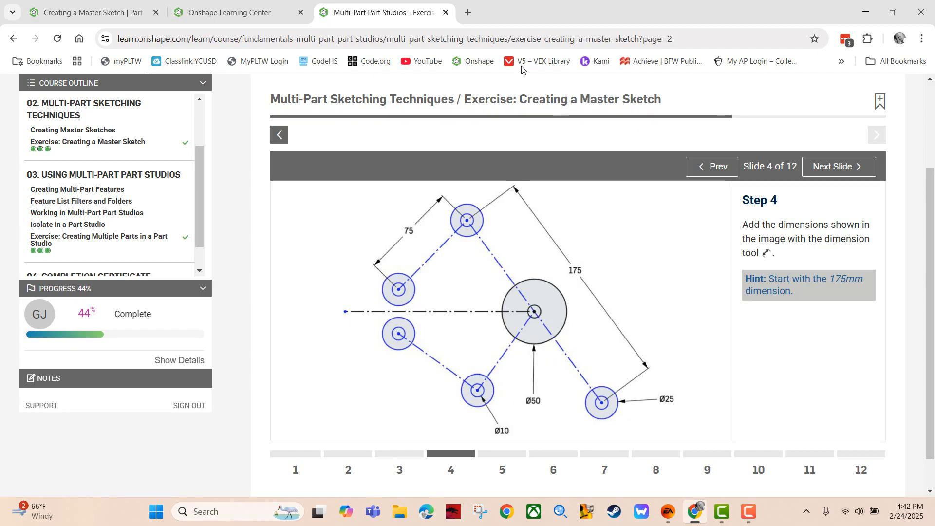
Dimension the centre circle Ø50, the bottom-middle pin circle Ø10 and the lower-right circle Ø25
{"action": "left_click", "coordinate": [98, 12]}
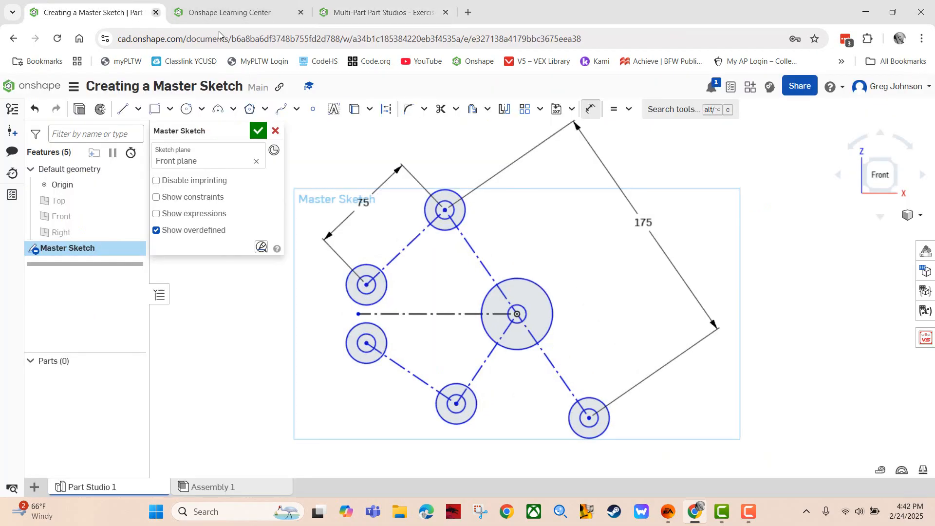
{"action": "left_click", "coordinate": [531, 276]}
{"action": "left_click", "coordinate": [534, 237]}
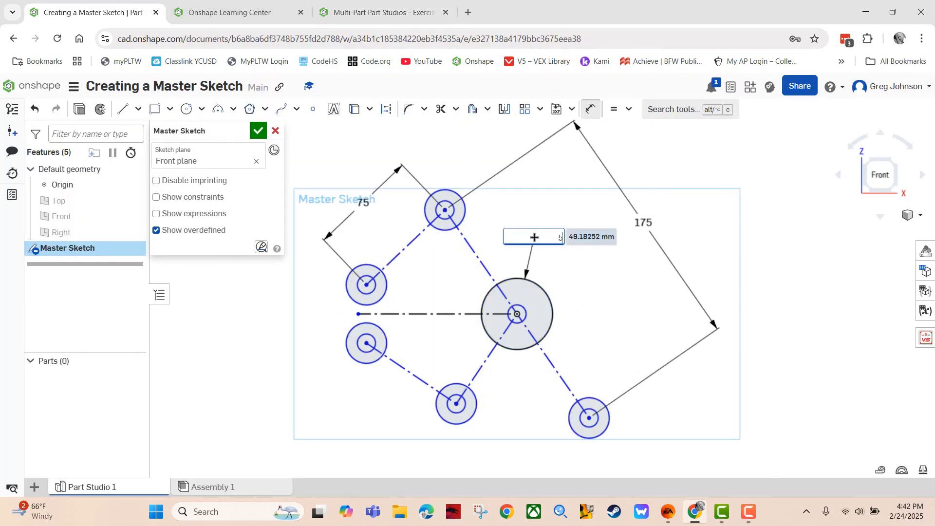
{"action": "key", "text": "Escape"}
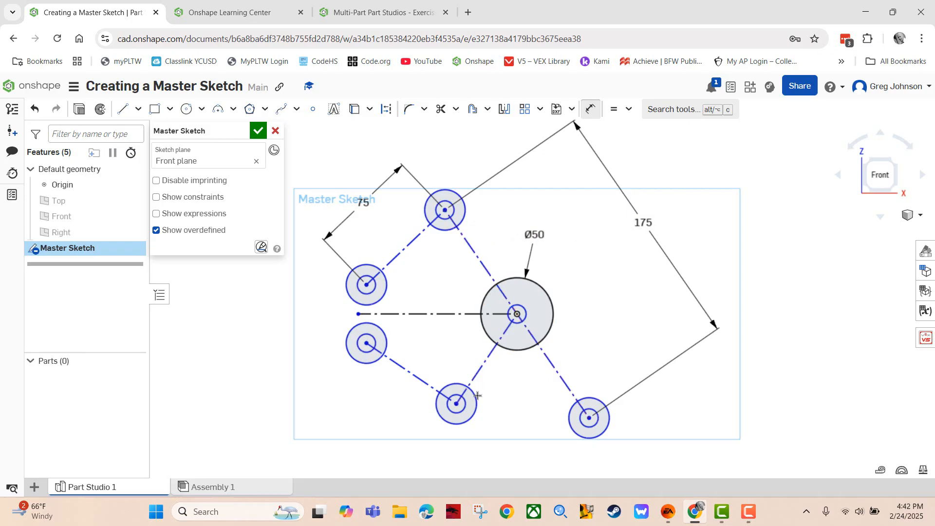
{"action": "left_click", "coordinate": [465, 405]}
{"action": "left_click", "coordinate": [497, 448]}
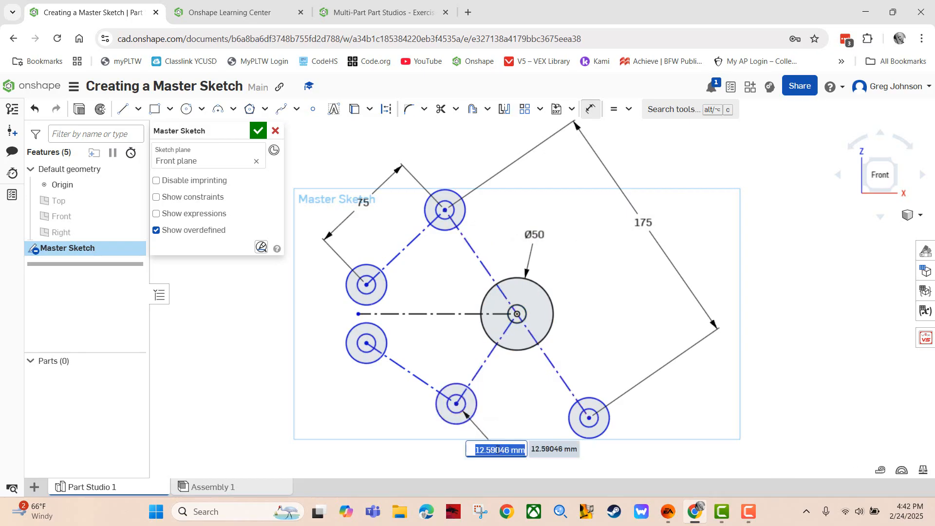
{"action": "type", "text": "10"}
{"action": "key", "text": "Return"}
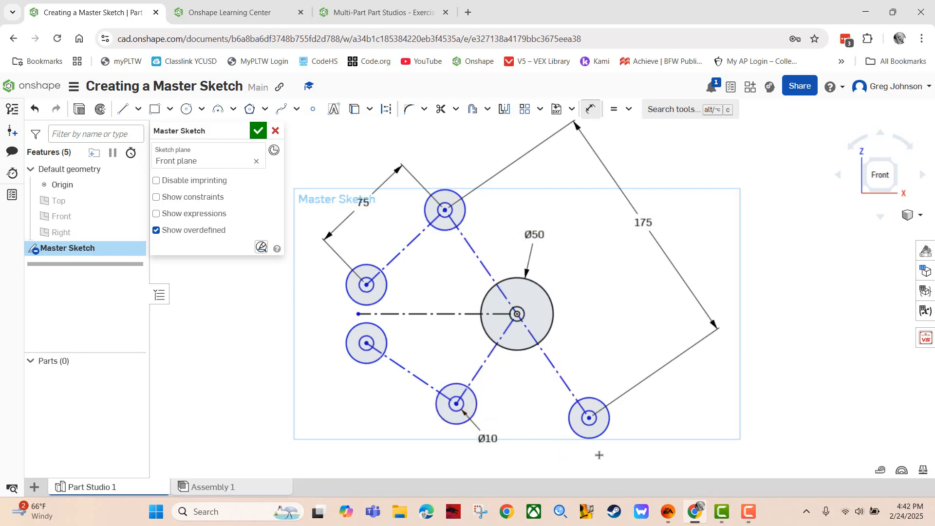
{"action": "left_click", "coordinate": [600, 437]}
{"action": "left_click", "coordinate": [642, 457]}
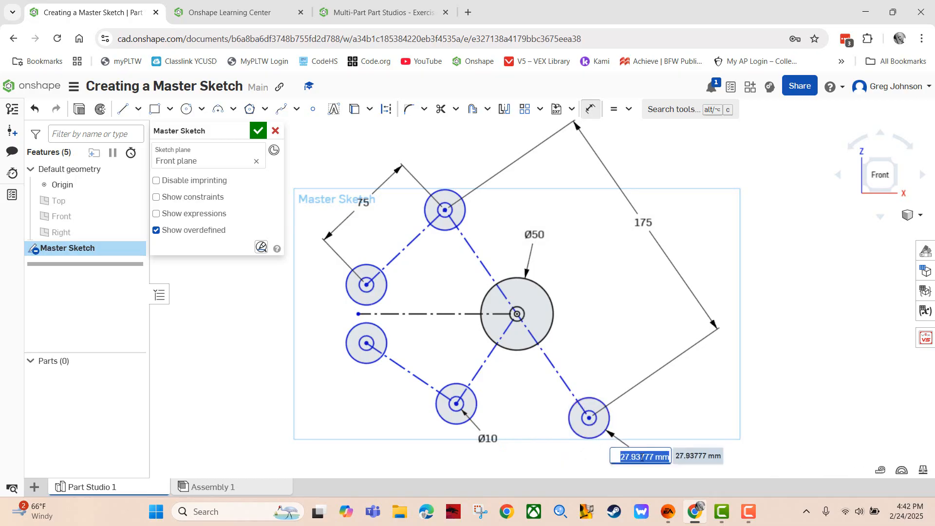
{"action": "type", "text": "25"}
{"action": "key", "text": "Return"}
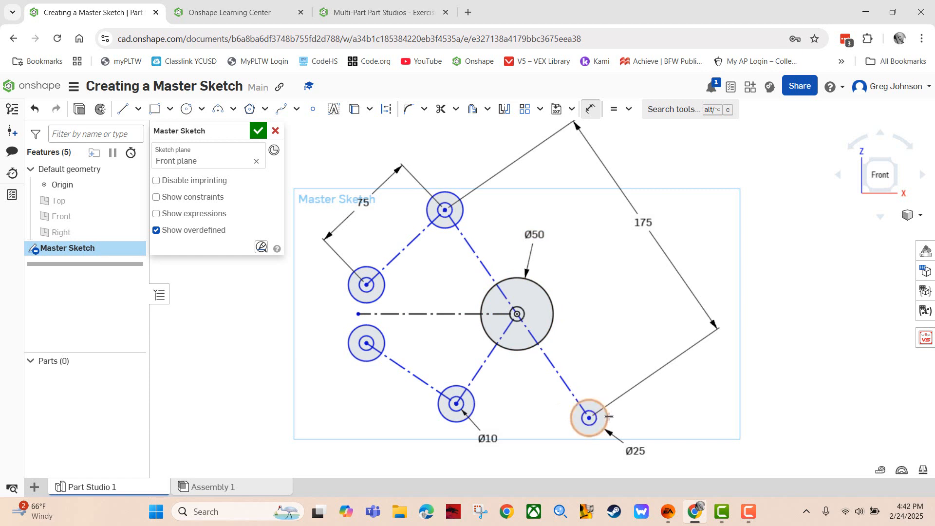
{"action": "left_click", "coordinate": [327, 7]}
Go to Step 5 on Slide 5, sketching tangent lines around the Large Arm circles
{"action": "left_click", "coordinate": [860, 167]}
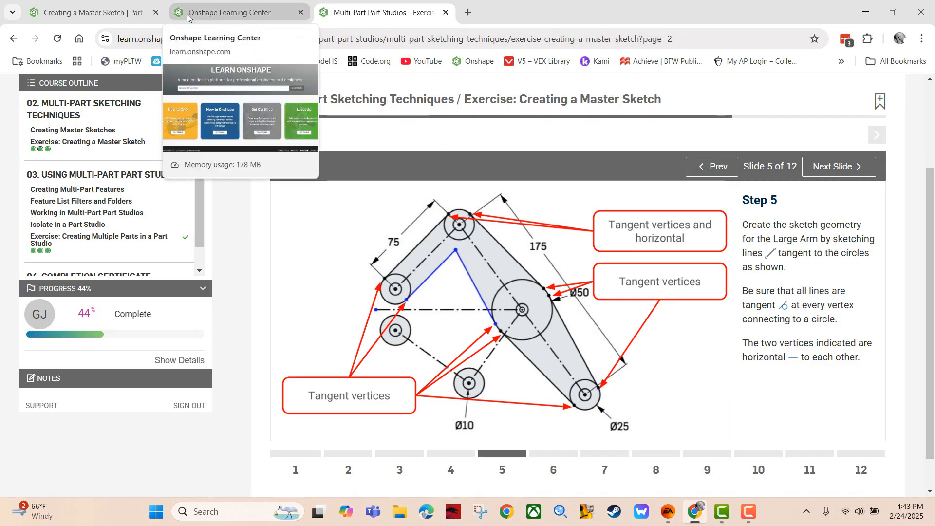
Draw the Large Arm's outer edge line from the top circle to the upper-left pin circle
{"action": "left_click", "coordinate": [141, 13]}
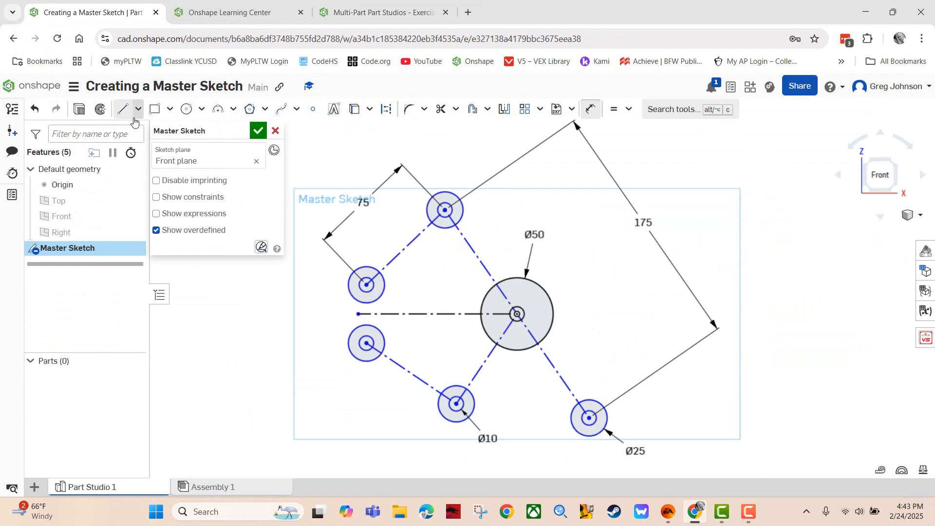
{"action": "left_click", "coordinate": [123, 108]}
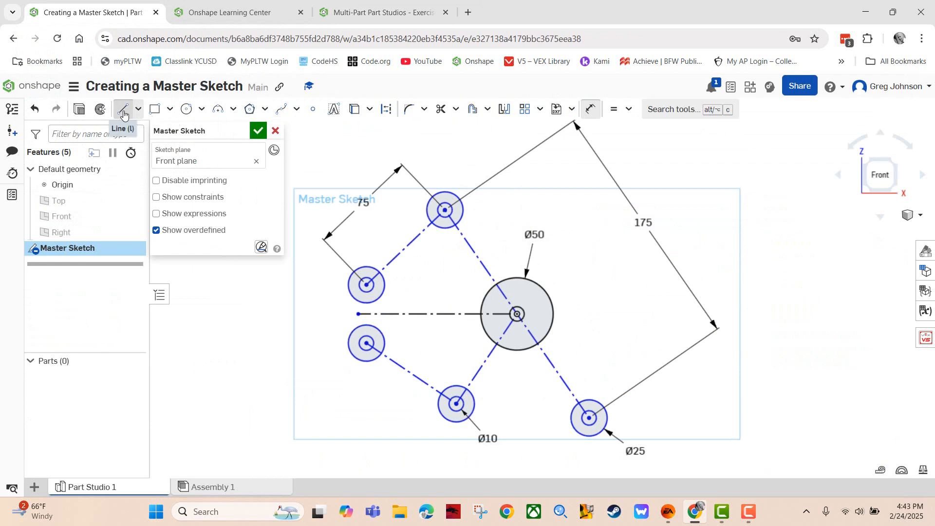
{"action": "left_click", "coordinate": [431, 201]}
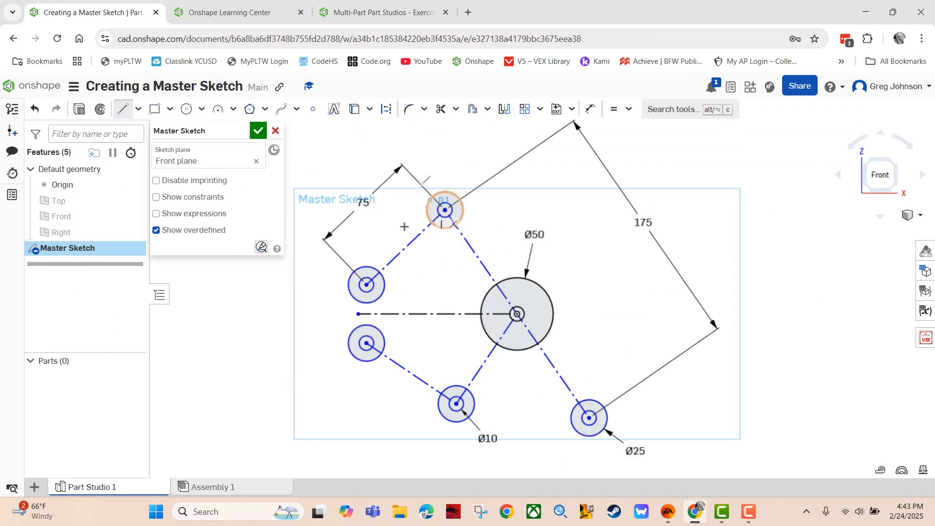
{"action": "left_click", "coordinate": [365, 266]}
{"action": "key", "text": "Escape"}
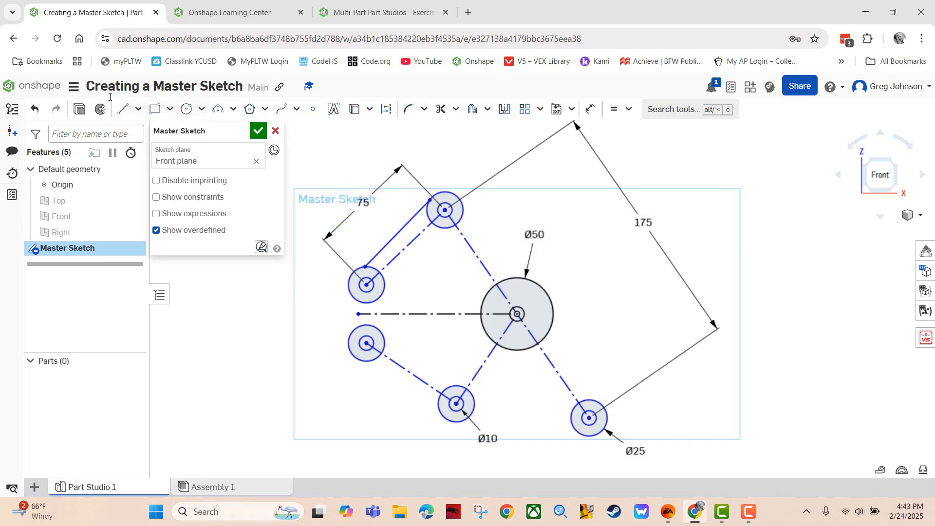
Draw the second outer edge line from the top circle to the Ø50 circle
{"action": "left_click", "coordinate": [122, 109]}
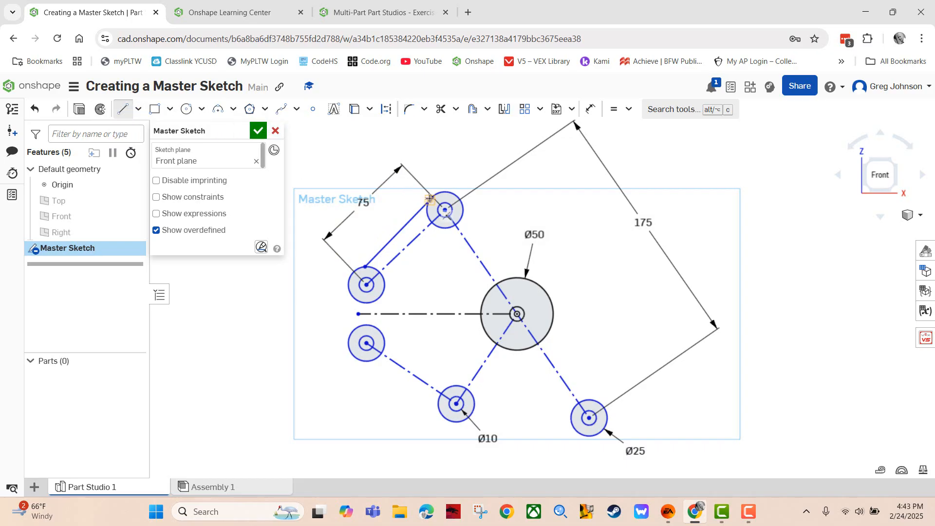
{"action": "left_click", "coordinate": [461, 199]}
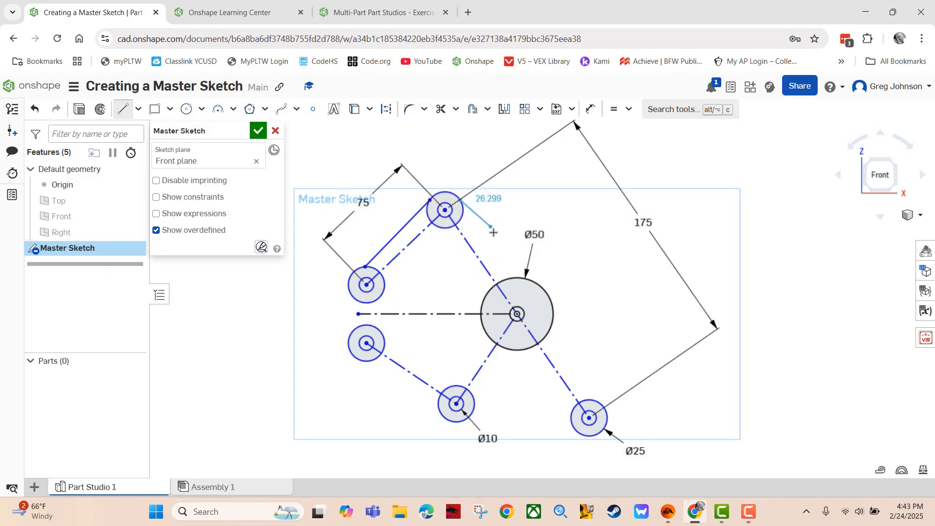
{"action": "left_click", "coordinate": [529, 281]}
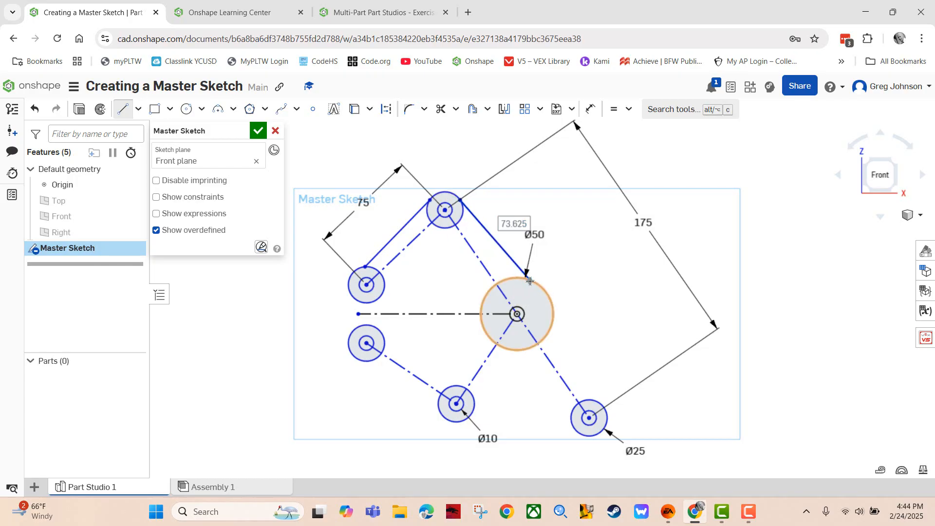
{"action": "key", "text": "Escape"}
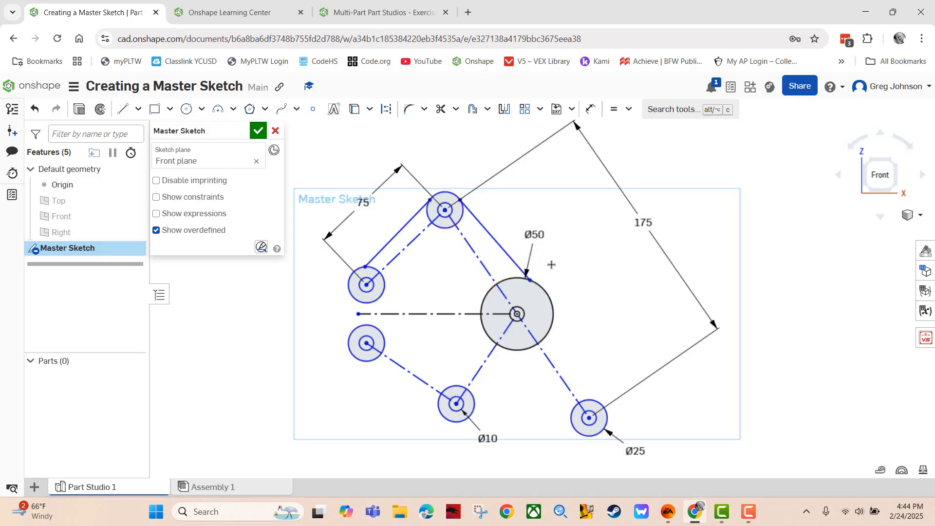
{"action": "left_click", "coordinate": [123, 110]}
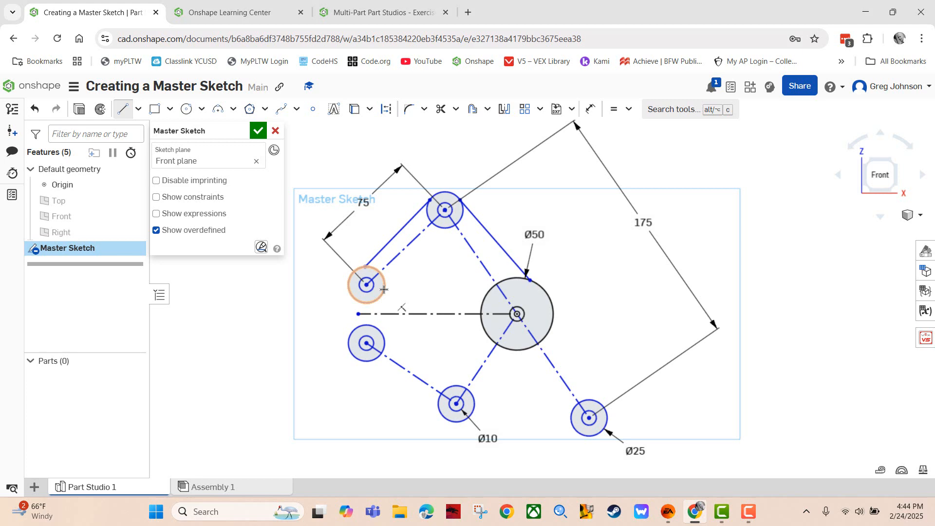
{"action": "left_click", "coordinate": [359, 18]}
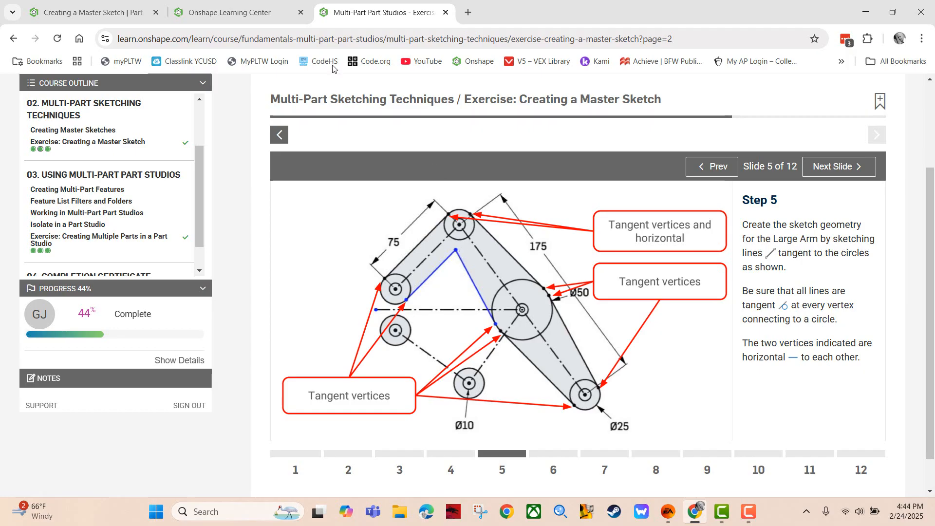
{"action": "left_click", "coordinate": [101, 15]}
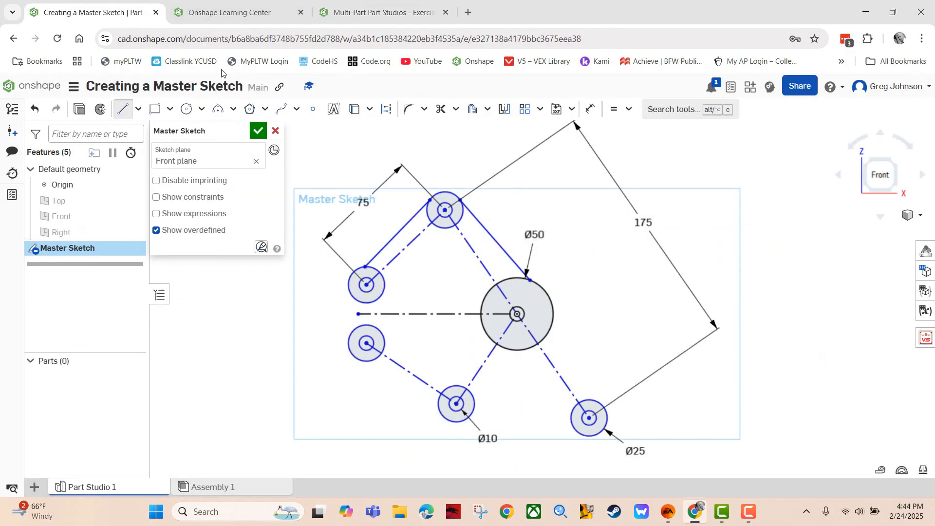
Draw the bent inner edge from the upper-left circle to the Ø50 circle
{"action": "left_click", "coordinate": [384, 289]}
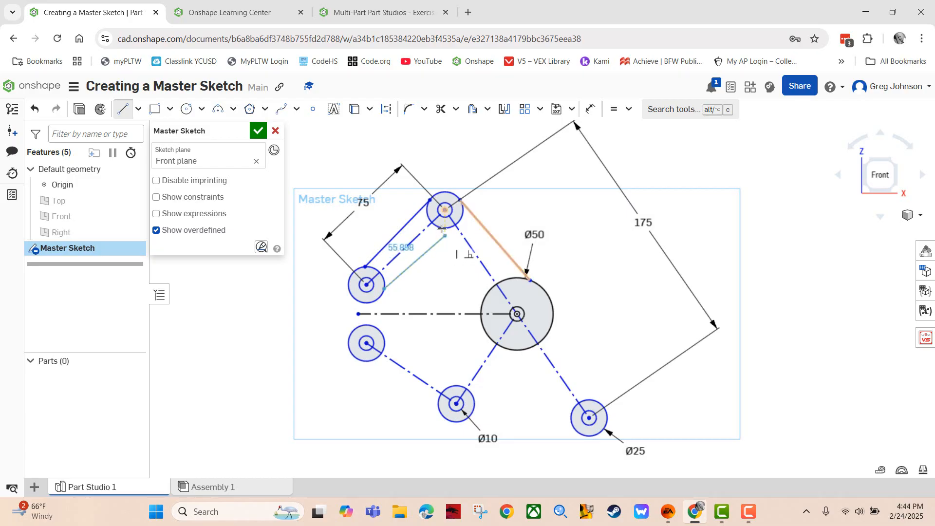
{"action": "left_click", "coordinate": [437, 255]}
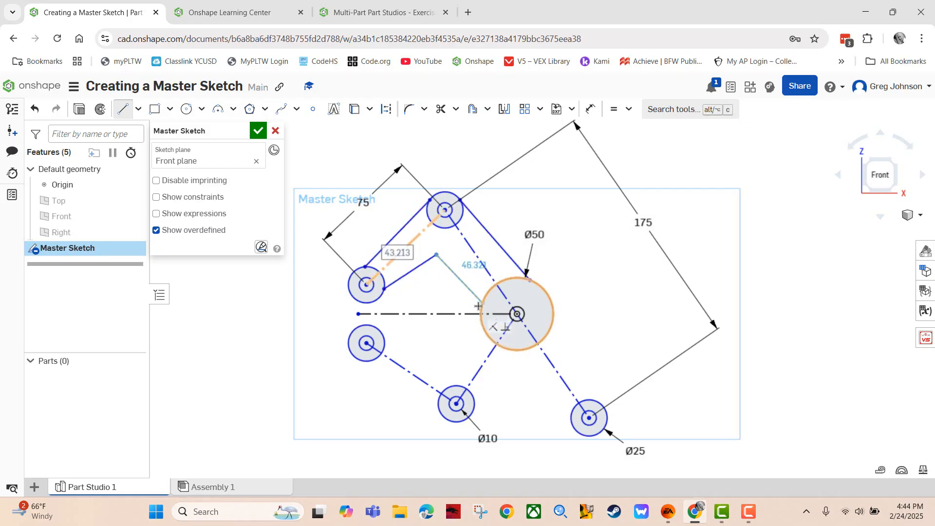
{"action": "left_click", "coordinate": [486, 335]}
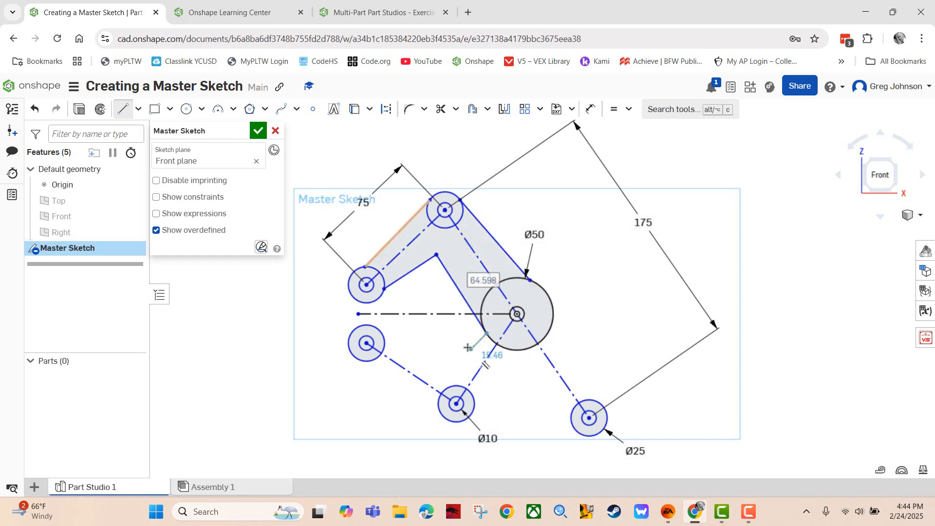
{"action": "key", "text": "Escape"}
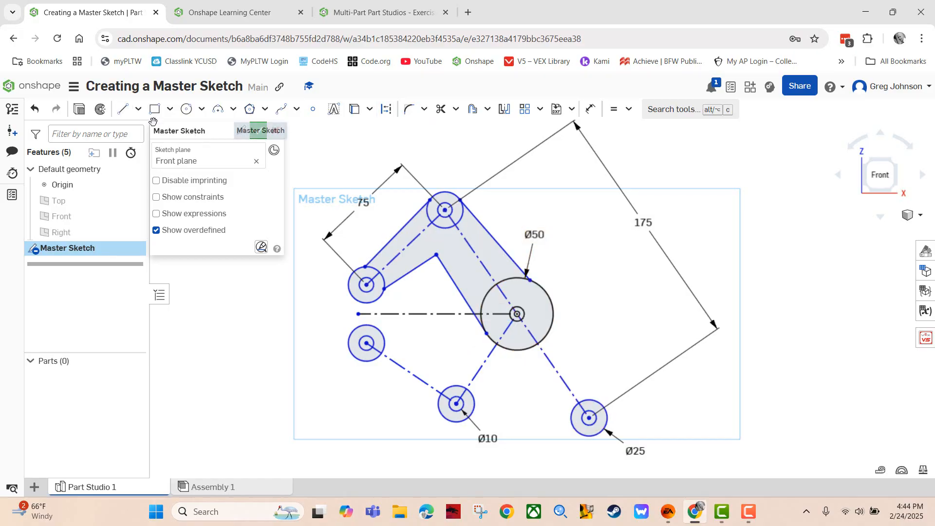
Draw two lines joining the Ø50 circle to the Ø25 circle
{"action": "left_click", "coordinate": [123, 109]}
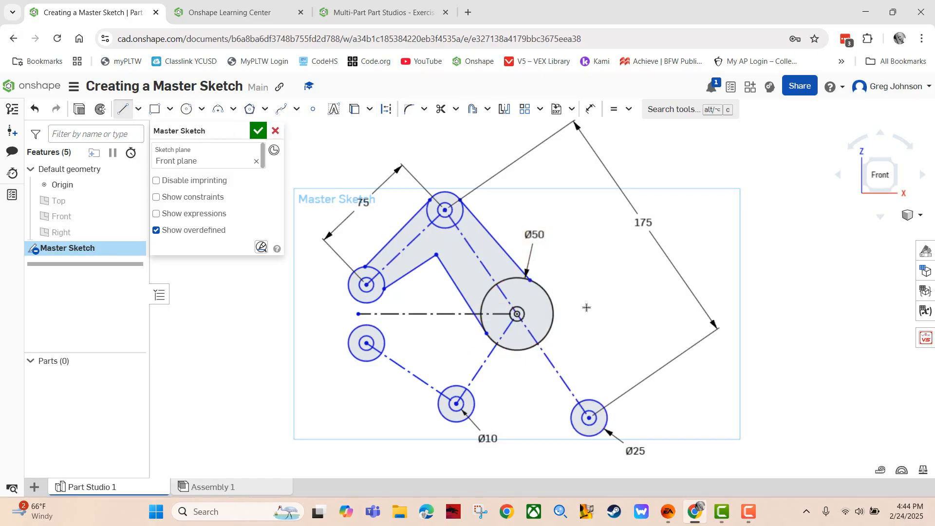
{"action": "left_click", "coordinate": [553, 304]}
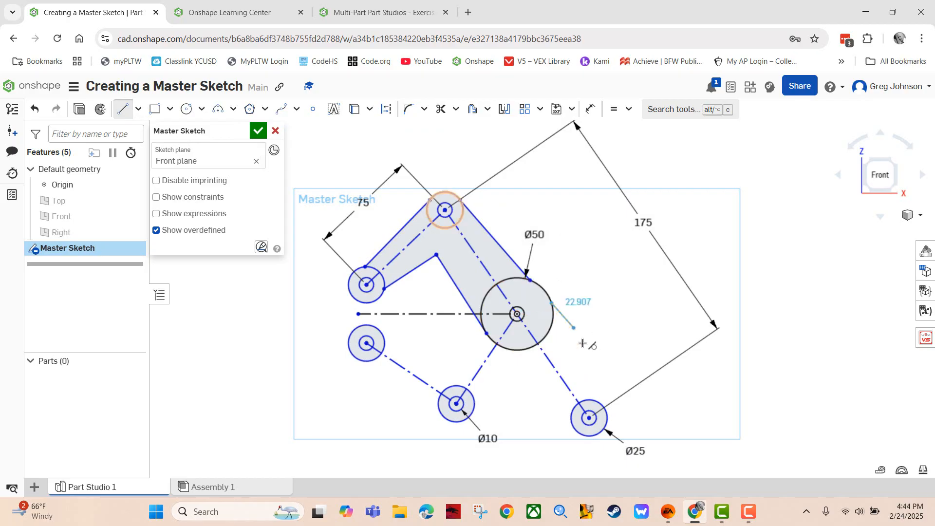
{"action": "left_click", "coordinate": [596, 401]}
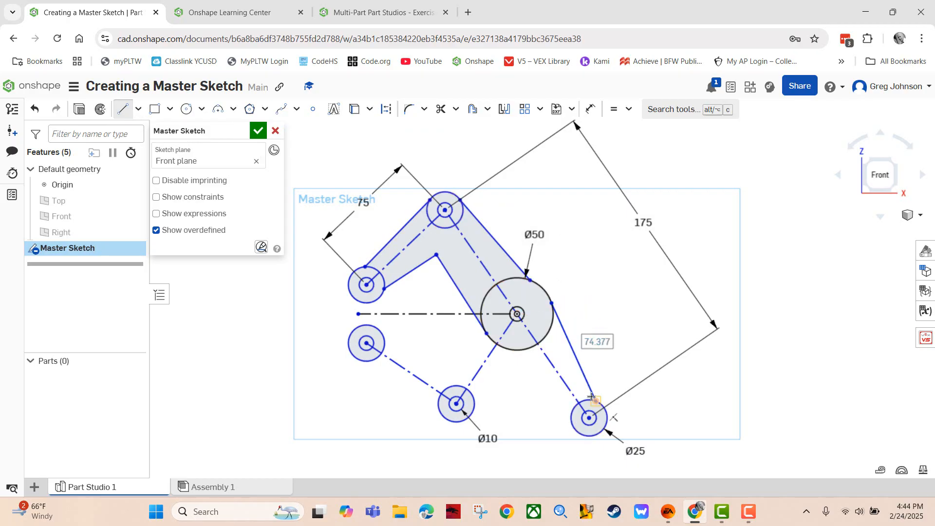
{"action": "left_click", "coordinate": [506, 348]}
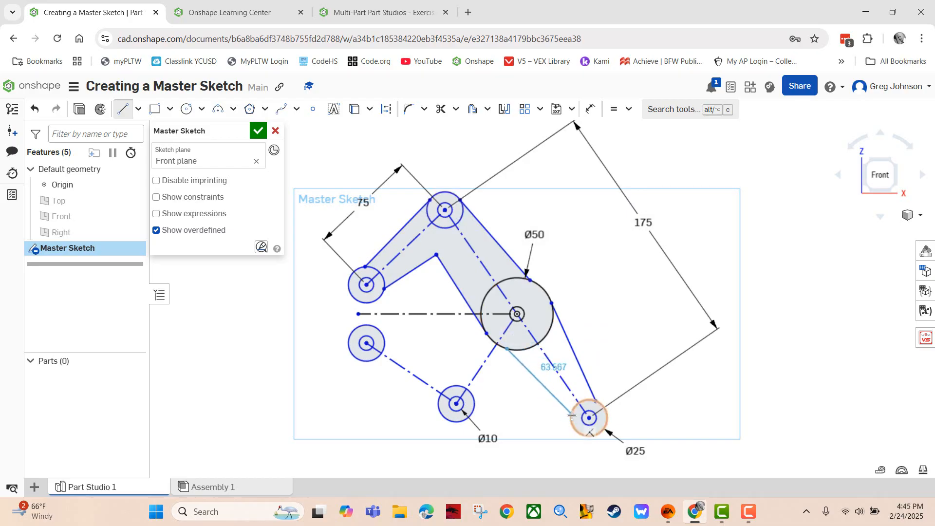
{"action": "left_click", "coordinate": [572, 415]}
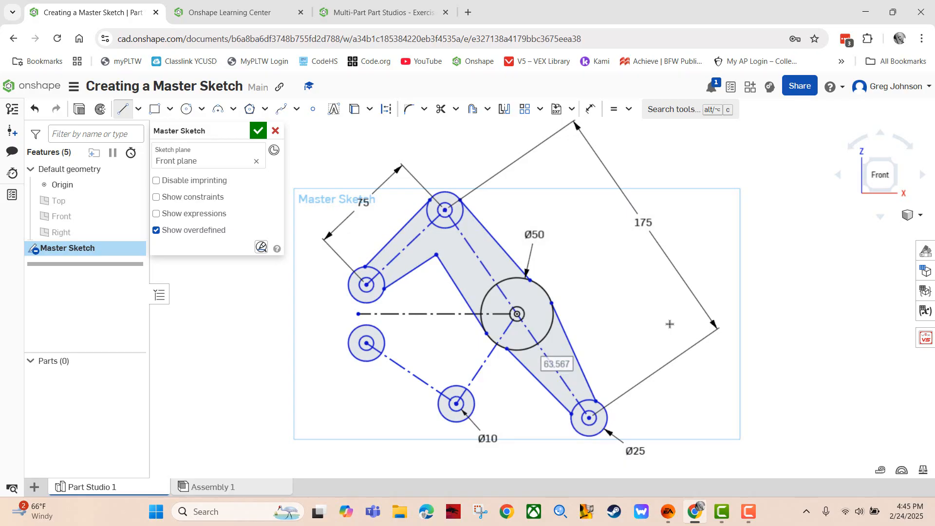
Make the upper-left edge tangent to the left and top circles and the inner edge to the left circle
{"action": "left_click", "coordinate": [629, 112]}
{"action": "left_click", "coordinate": [634, 194]}
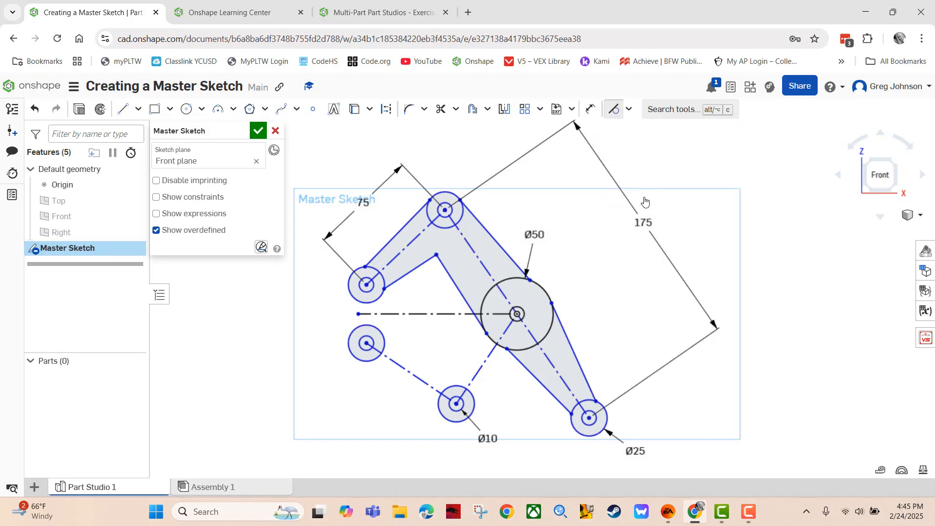
{"action": "left_click", "coordinate": [385, 245]}
{"action": "left_click", "coordinate": [354, 275]}
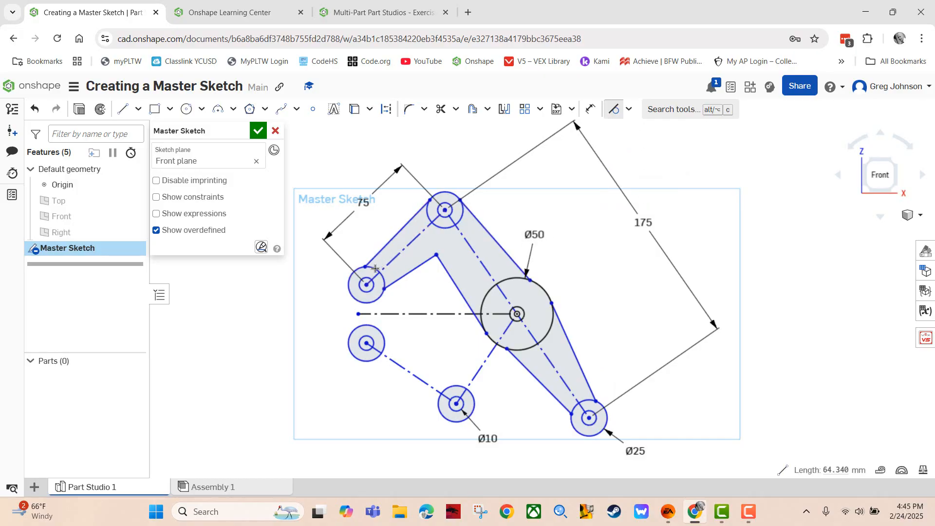
{"action": "left_click", "coordinate": [414, 222]}
{"action": "left_click", "coordinate": [427, 218]}
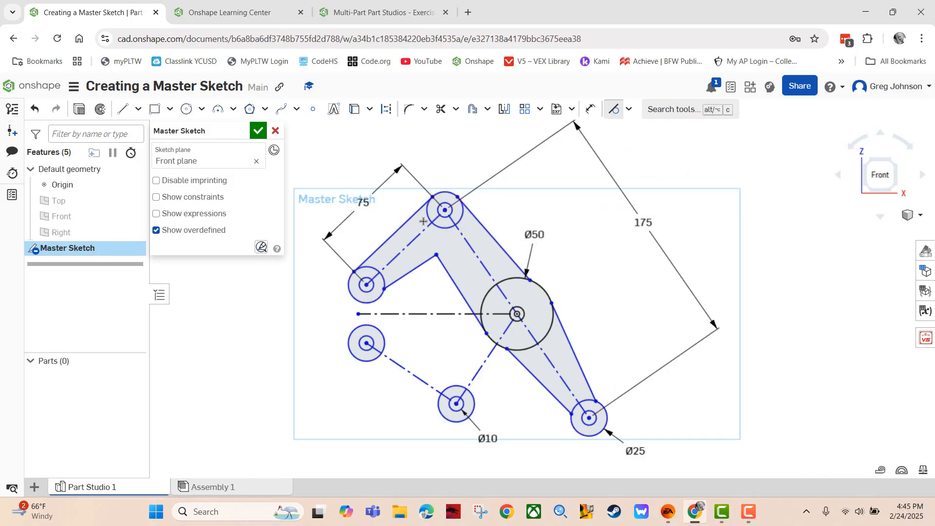
{"action": "left_click", "coordinate": [409, 273]}
{"action": "left_click", "coordinate": [382, 294]}
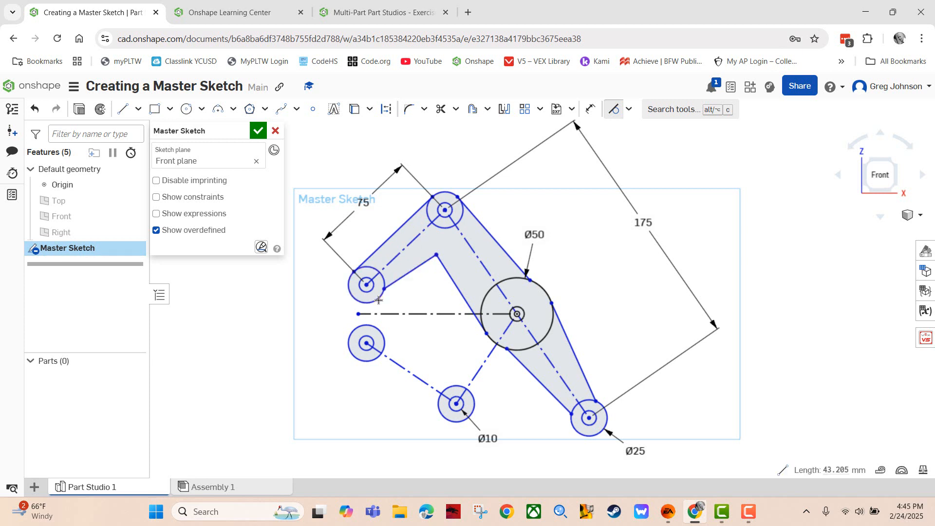
Make the right-side edges tangent to the top, Ø50 and Ø25 circles
{"action": "left_click", "coordinate": [484, 235]}
{"action": "left_click", "coordinate": [450, 193]}
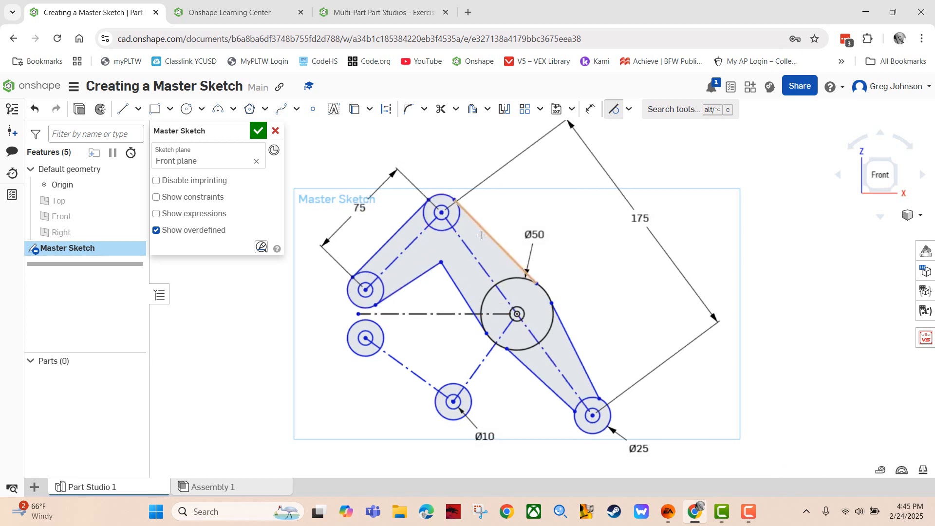
{"action": "left_click", "coordinate": [487, 233]}
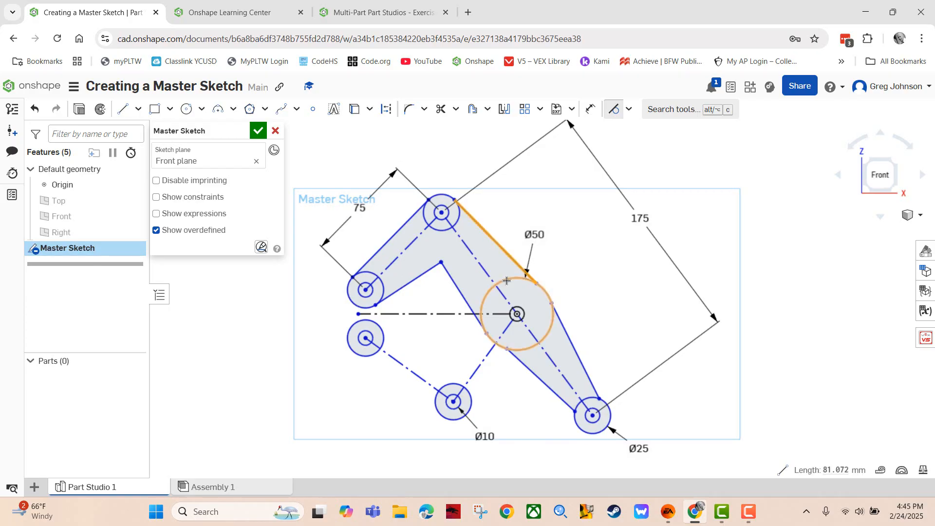
{"action": "left_click", "coordinate": [509, 280]}
{"action": "left_click", "coordinate": [570, 332]}
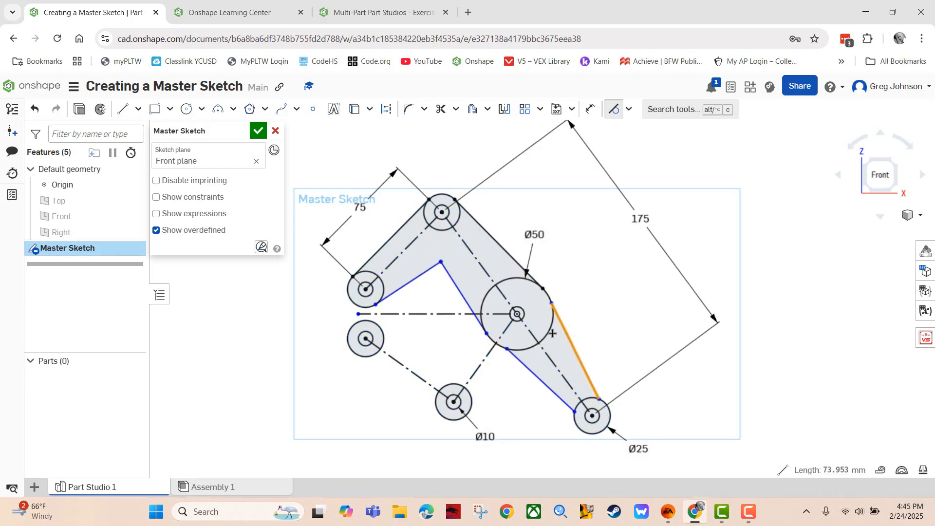
{"action": "left_click", "coordinate": [552, 324]}
{"action": "left_click", "coordinate": [573, 347]}
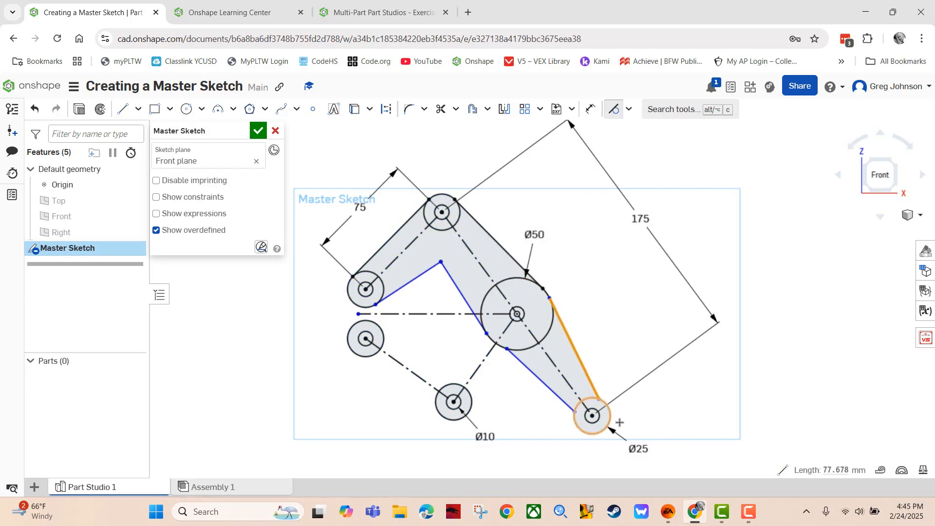
{"action": "left_click", "coordinate": [606, 427]}
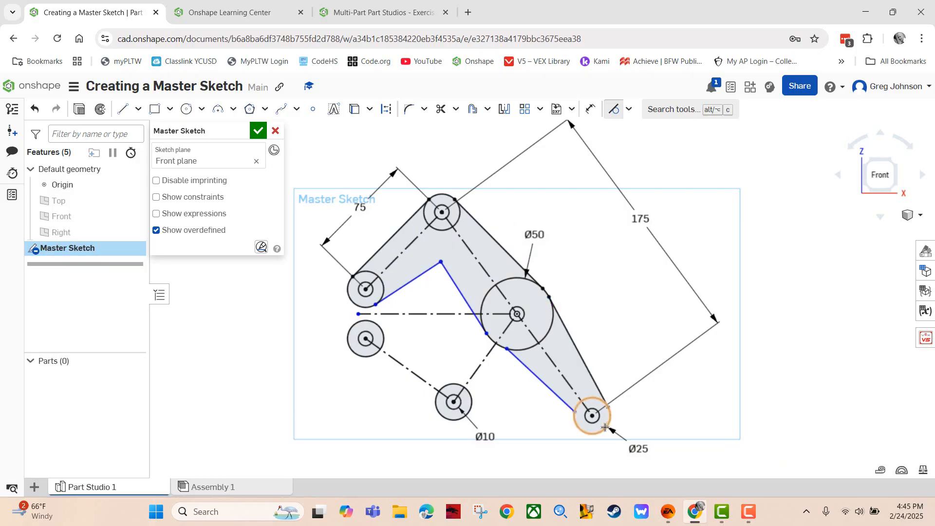
Make the long lower inner edge tangent to the Ø25 and Ø50 circles
{"action": "left_click", "coordinate": [550, 389]}
{"action": "left_click", "coordinate": [583, 432]}
{"action": "left_click", "coordinate": [536, 381]}
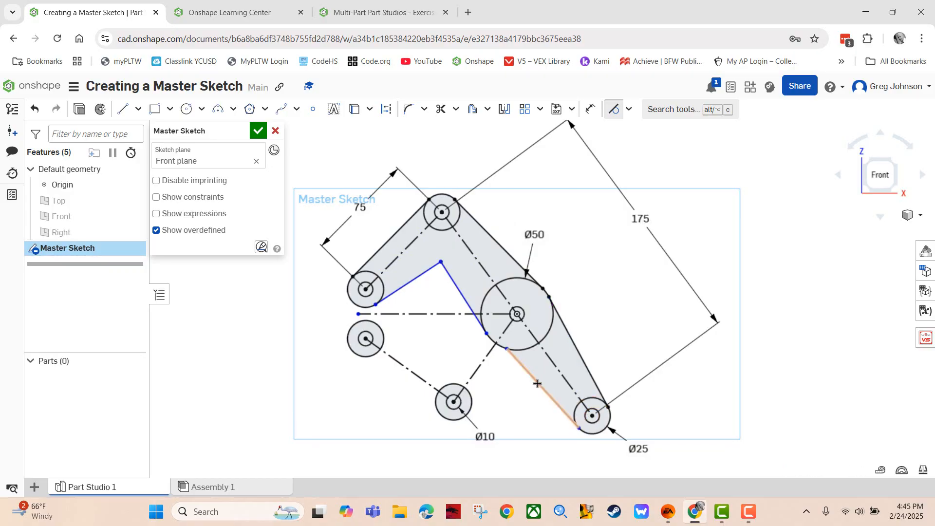
{"action": "left_click", "coordinate": [524, 350]}
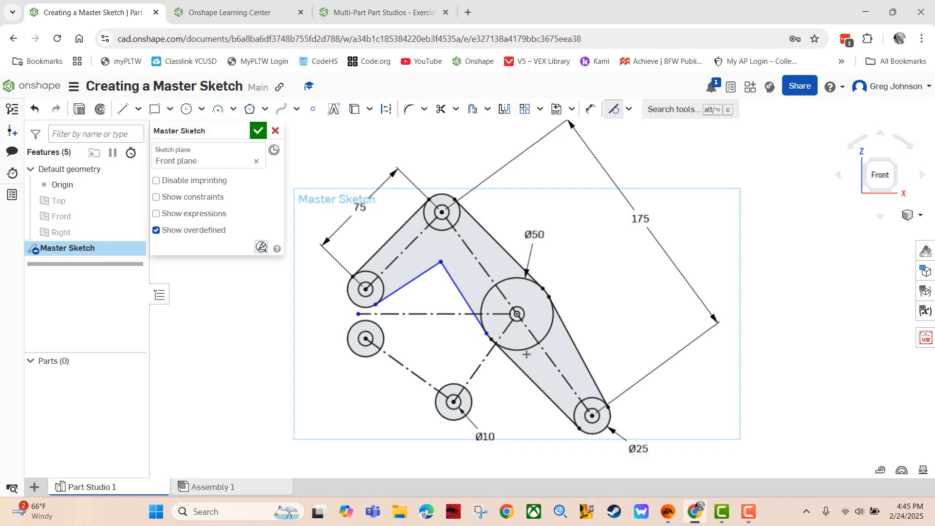
{"action": "left_click", "coordinate": [464, 296]}
{"action": "left_click", "coordinate": [486, 299]}
Advance the lesson to Step 6 (Slide 6 of 12) and return to the Master Sketch
{"action": "left_click", "coordinate": [355, 18]}
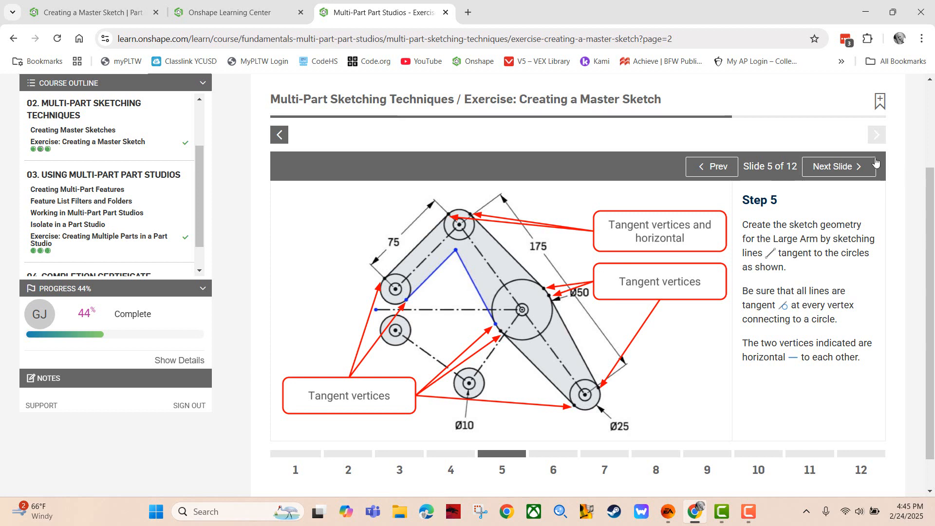
{"action": "left_click", "coordinate": [833, 168]}
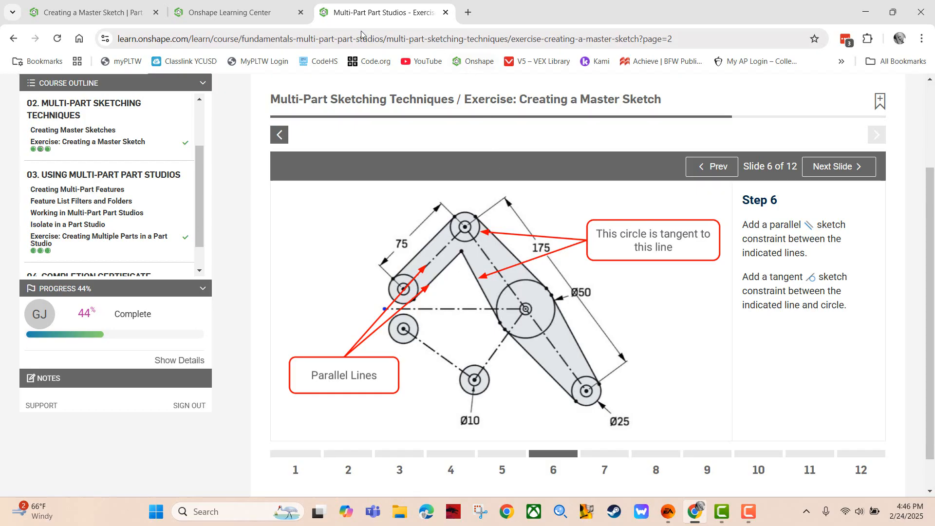
{"action": "left_click", "coordinate": [105, 13]}
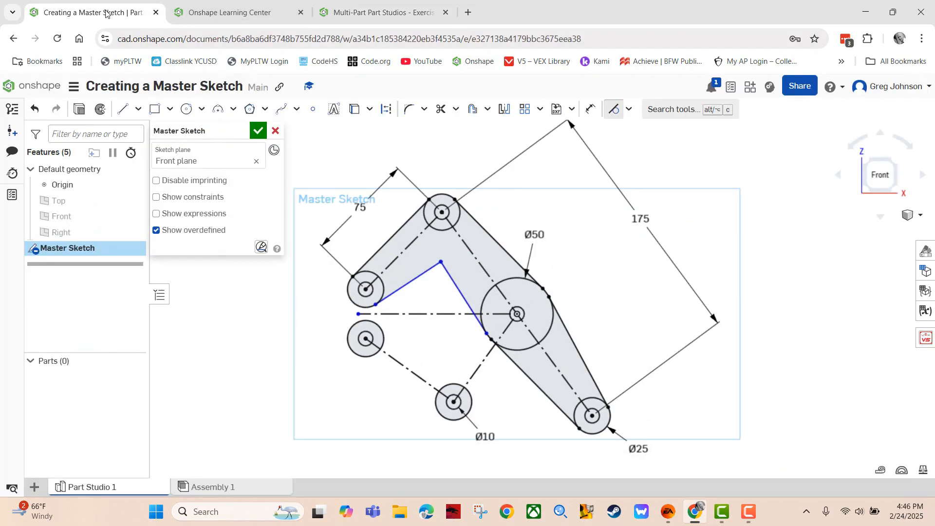
Make one inner Large Arm edge parallel to the 75 construction line
{"action": "left_click", "coordinate": [629, 109]}
{"action": "left_click", "coordinate": [642, 176]}
{"action": "left_click", "coordinate": [397, 257]}
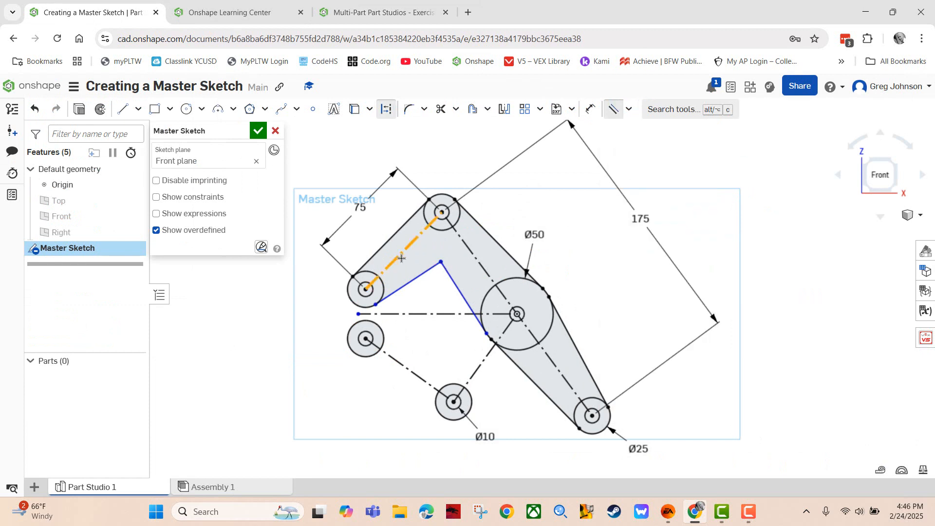
{"action": "left_click", "coordinate": [416, 280]}
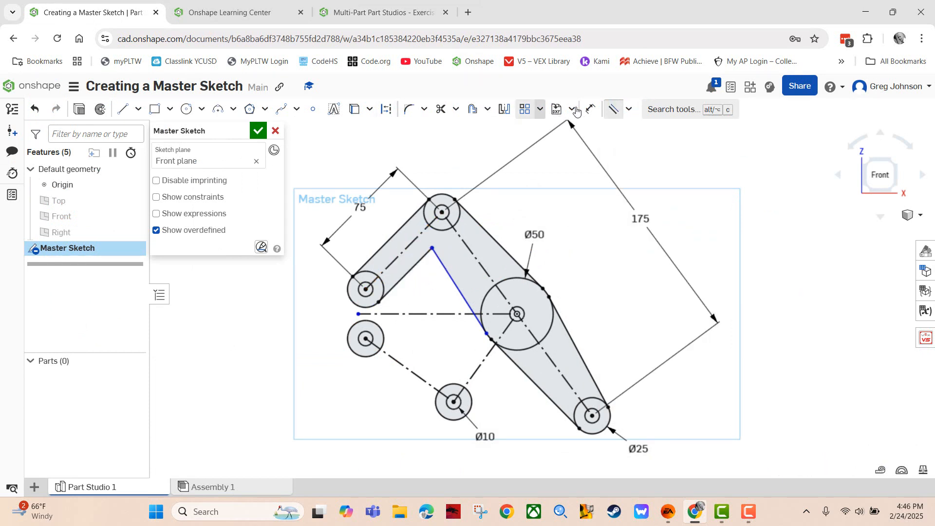
Make the other inner edge line tangent to the top circle
{"action": "left_click", "coordinate": [630, 110]}
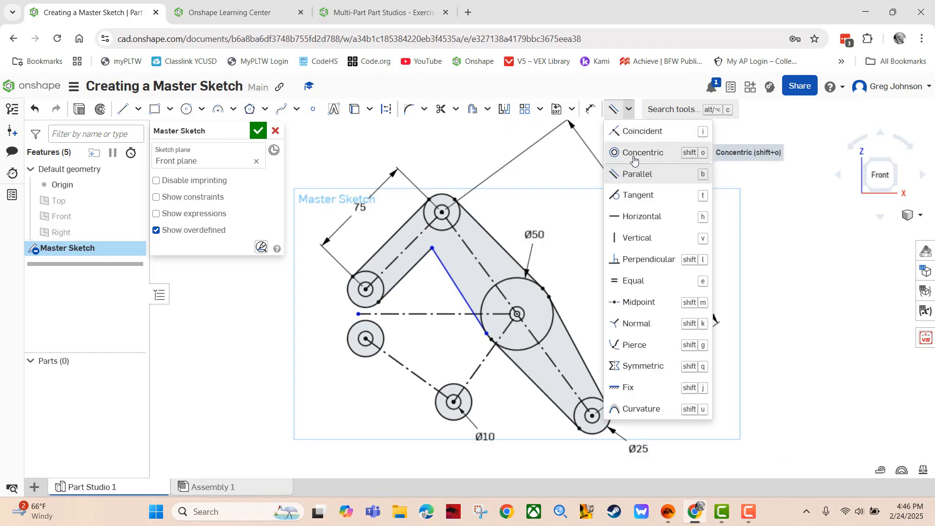
{"action": "left_click", "coordinate": [639, 195]}
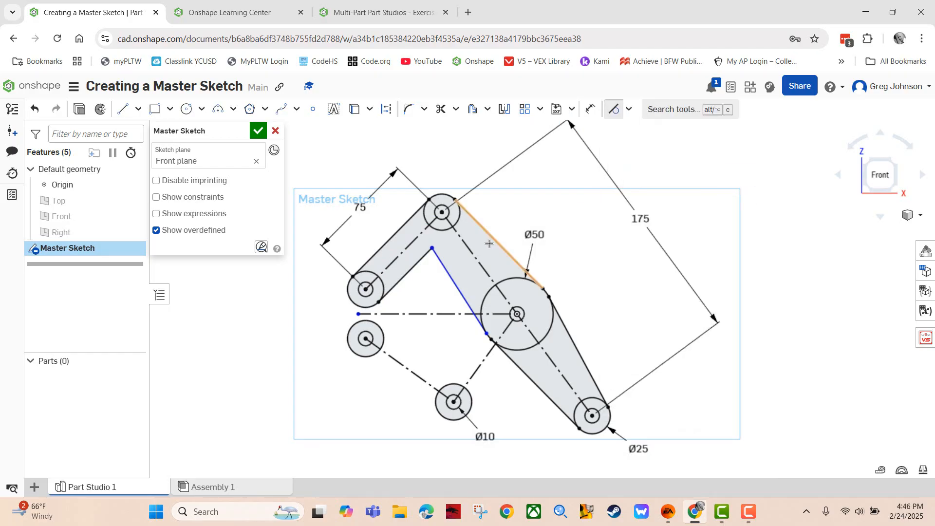
{"action": "left_click", "coordinate": [455, 283]}
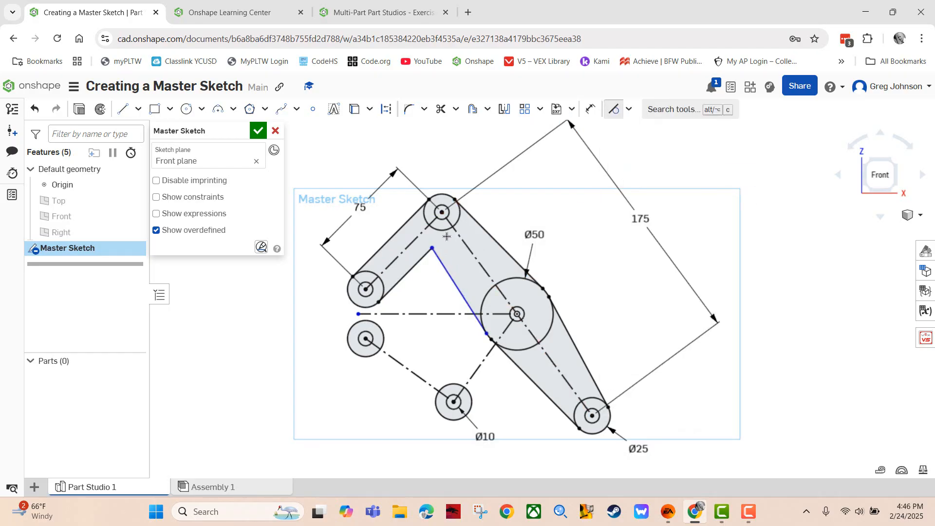
{"action": "left_click", "coordinate": [449, 277]}
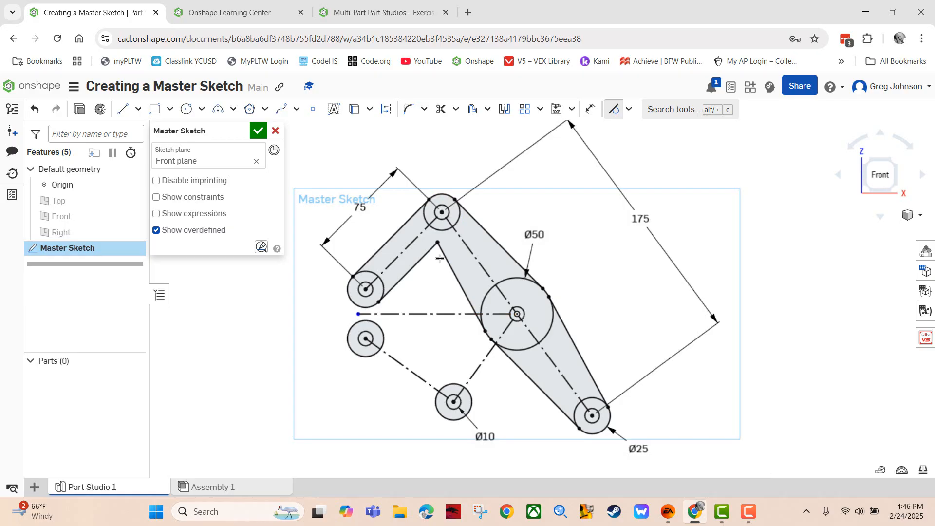
{"action": "left_click", "coordinate": [375, 12]}
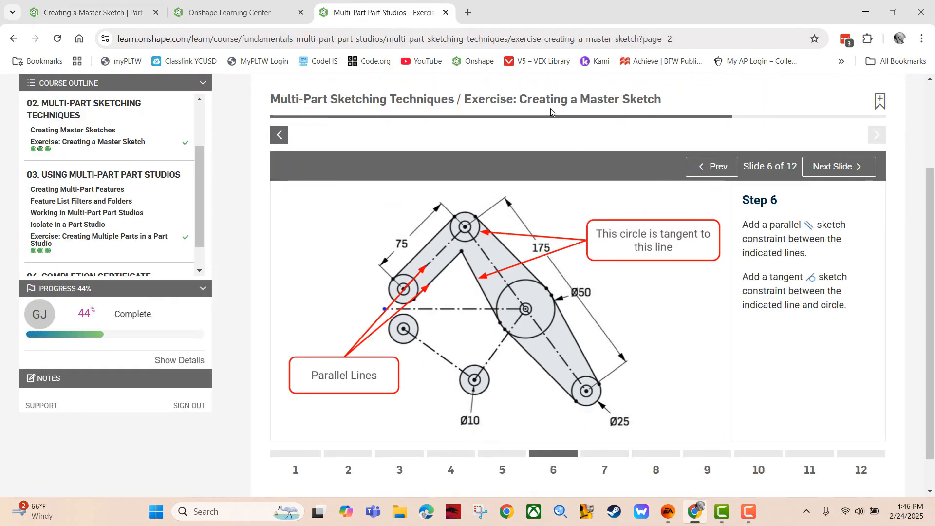
Advance the lesson to Step 7 (Slide 7 of 12) on Small Arm lines and return to the sketch
{"action": "left_click", "coordinate": [824, 167]}
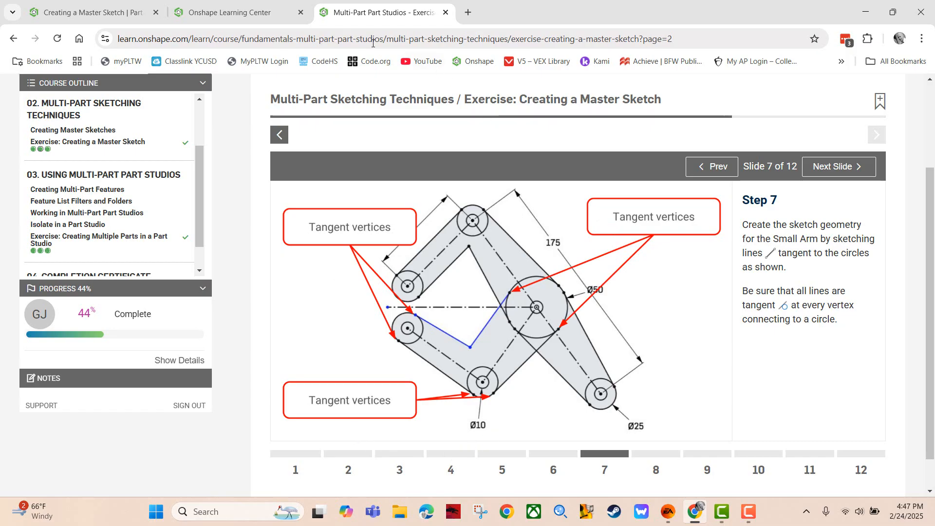
{"action": "left_click", "coordinate": [107, 14]}
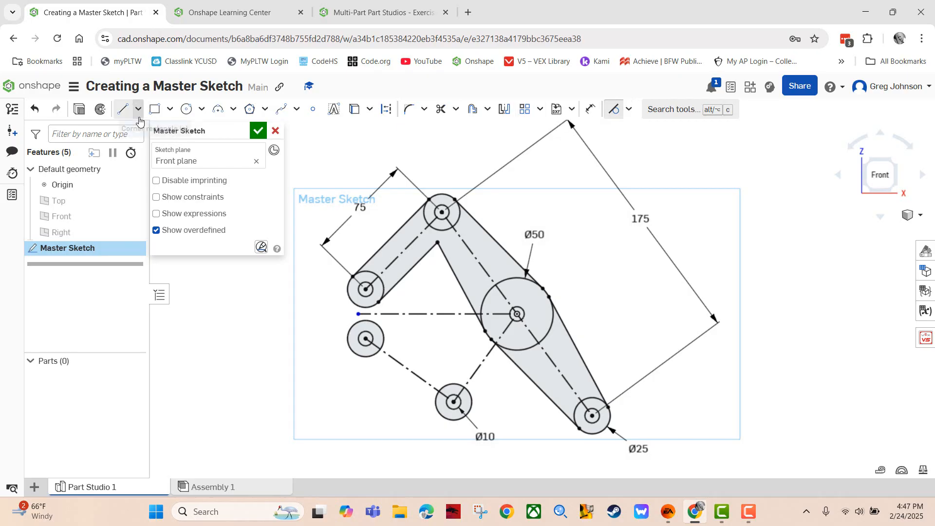
Draw two Small Arm lines from the lower-left circle to the Ø10 circle
{"action": "left_click", "coordinate": [123, 109]}
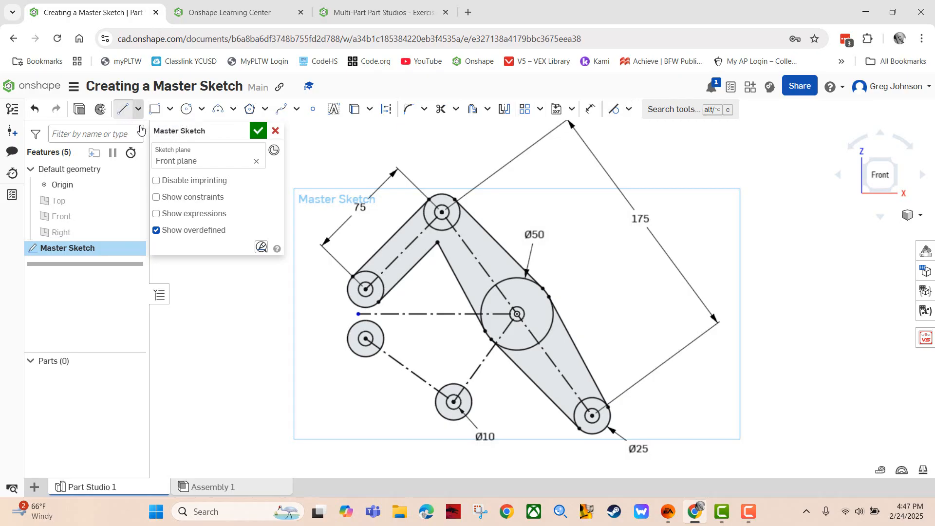
{"action": "left_click", "coordinate": [383, 332]}
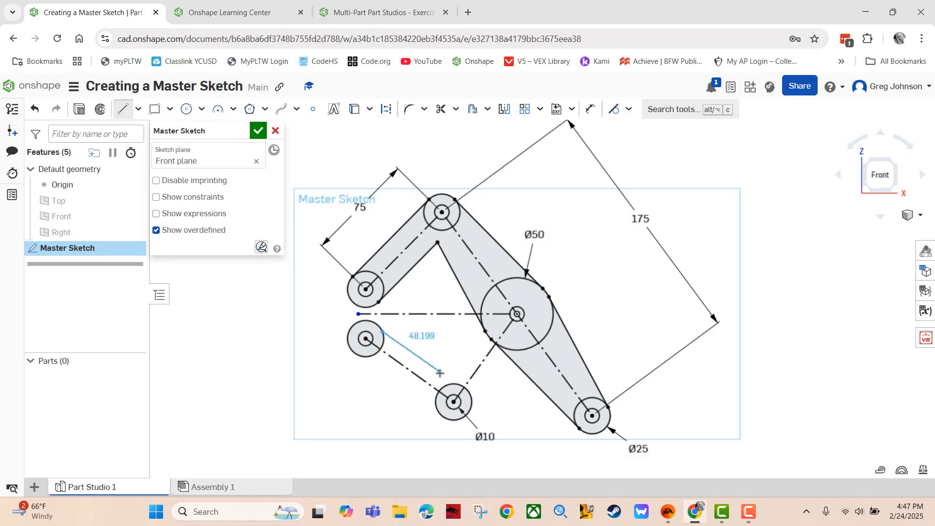
{"action": "left_click", "coordinate": [448, 384]}
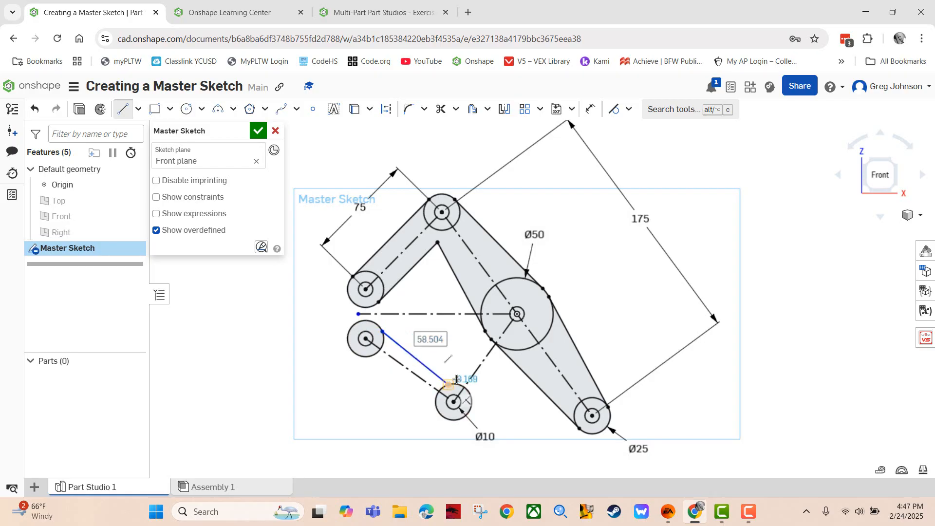
{"action": "key", "text": "Escape"}
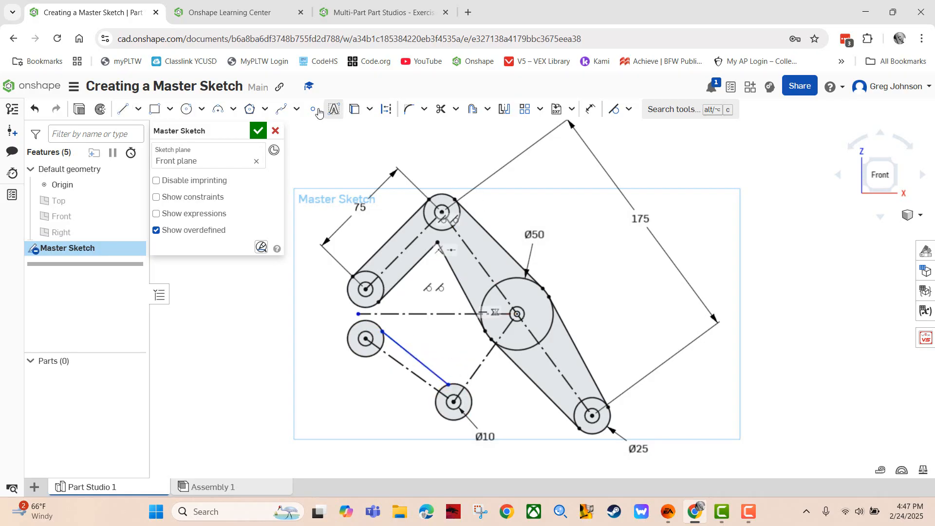
{"action": "left_click", "coordinate": [126, 114]}
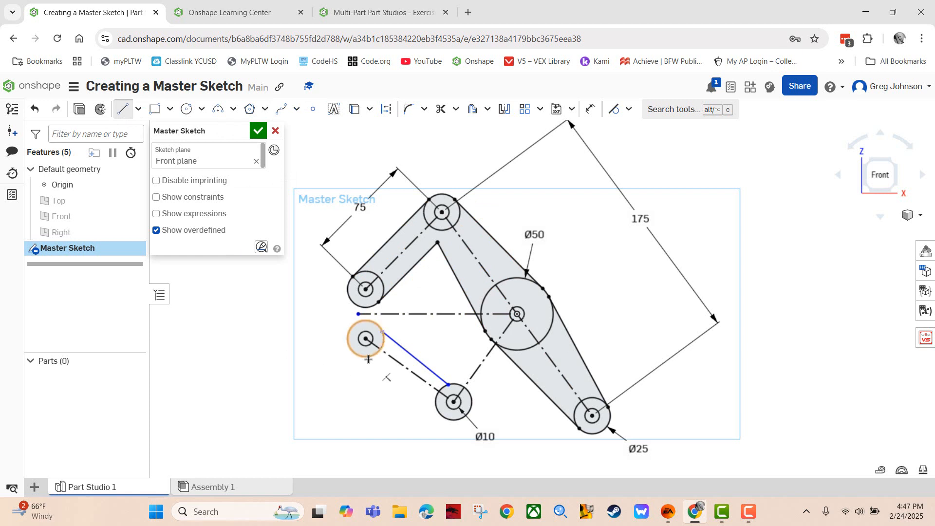
{"action": "left_click", "coordinate": [368, 357]}
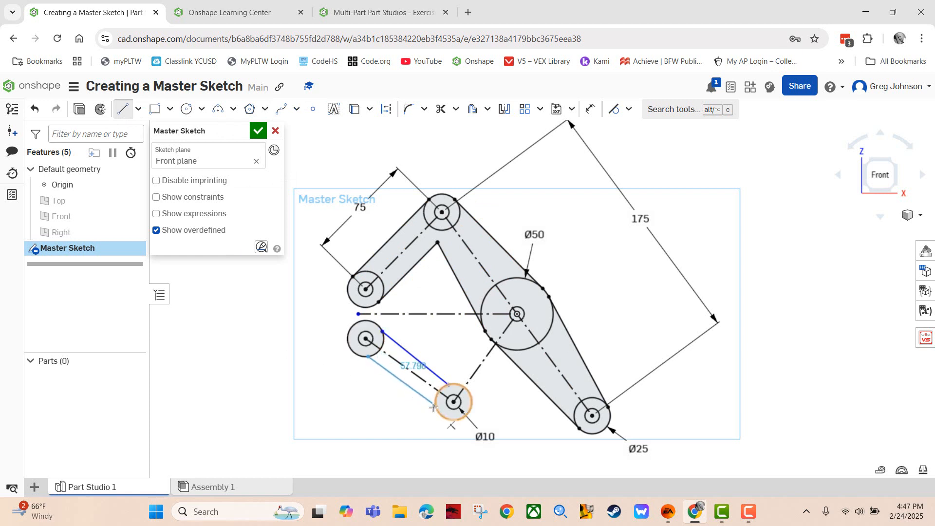
{"action": "left_click", "coordinate": [435, 405]}
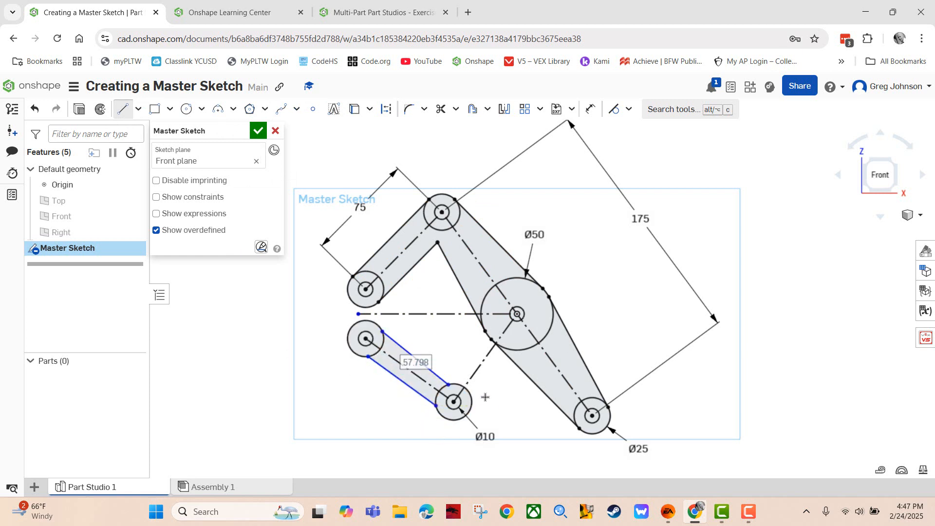
Draw two lines from the Ø10 circle to the Ø50 circle
{"action": "left_click", "coordinate": [459, 385]}
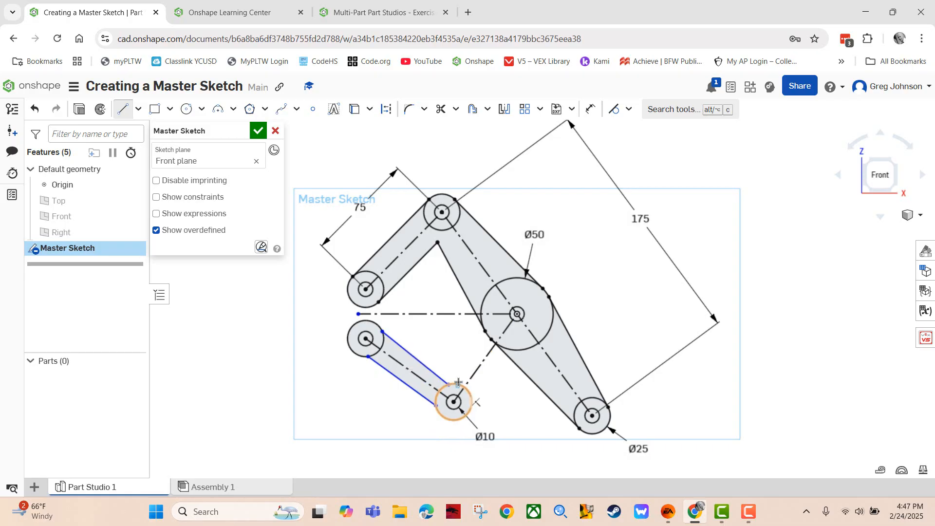
{"action": "left_click", "coordinate": [485, 294]}
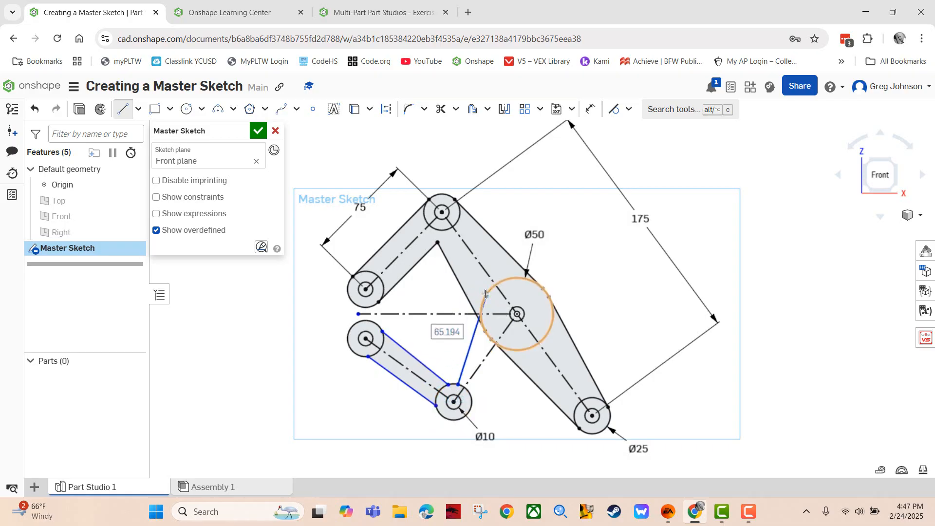
{"action": "left_click", "coordinate": [469, 397]}
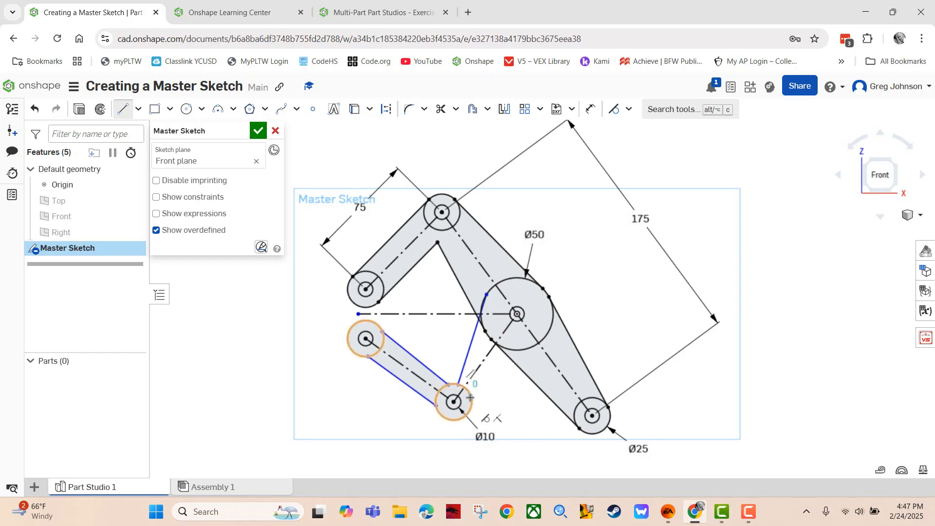
{"action": "left_click", "coordinate": [521, 350]}
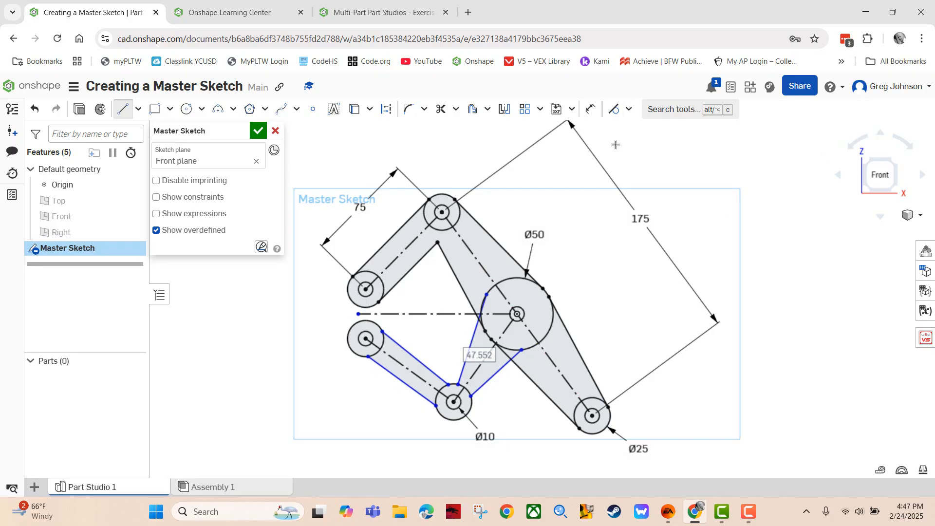
Make the upper Small Arm line tangent to the lower-left circle
{"action": "left_click", "coordinate": [614, 110]}
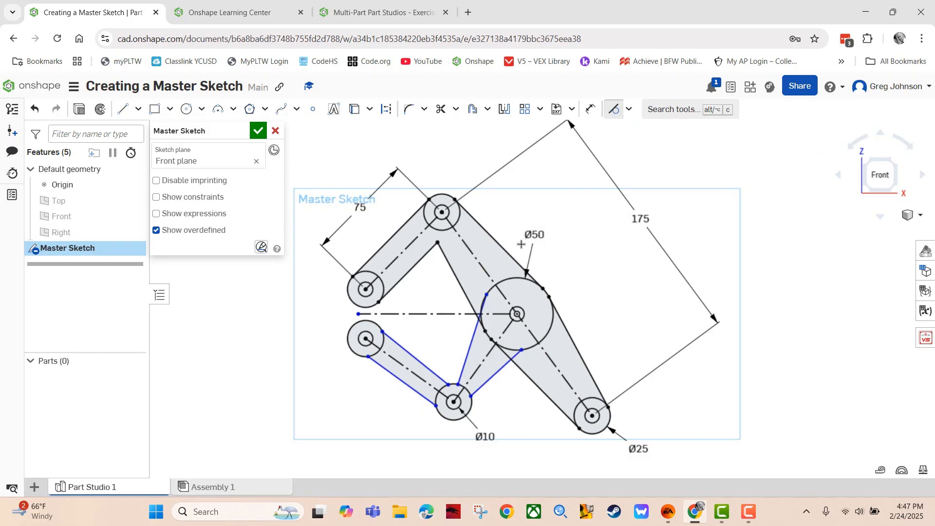
{"action": "left_click", "coordinate": [413, 357]}
{"action": "left_click", "coordinate": [382, 342]}
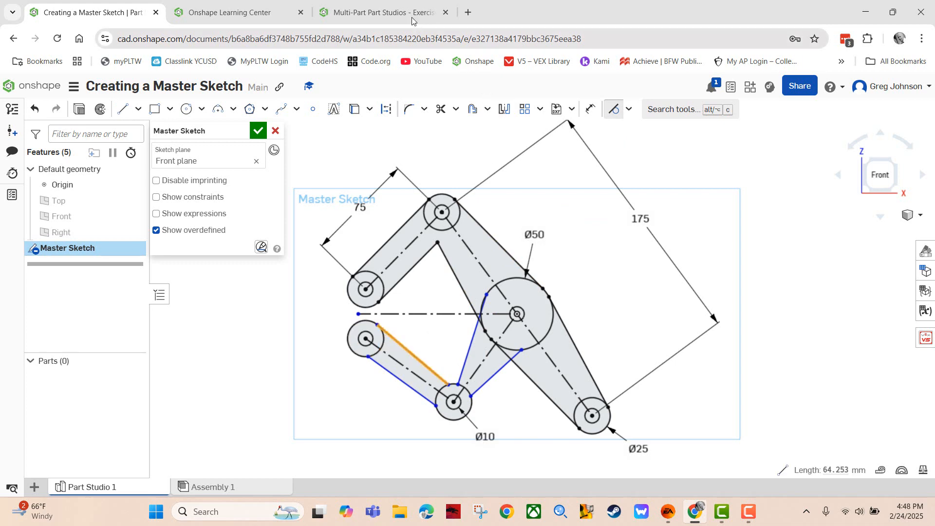
{"action": "left_click", "coordinate": [375, 12]}
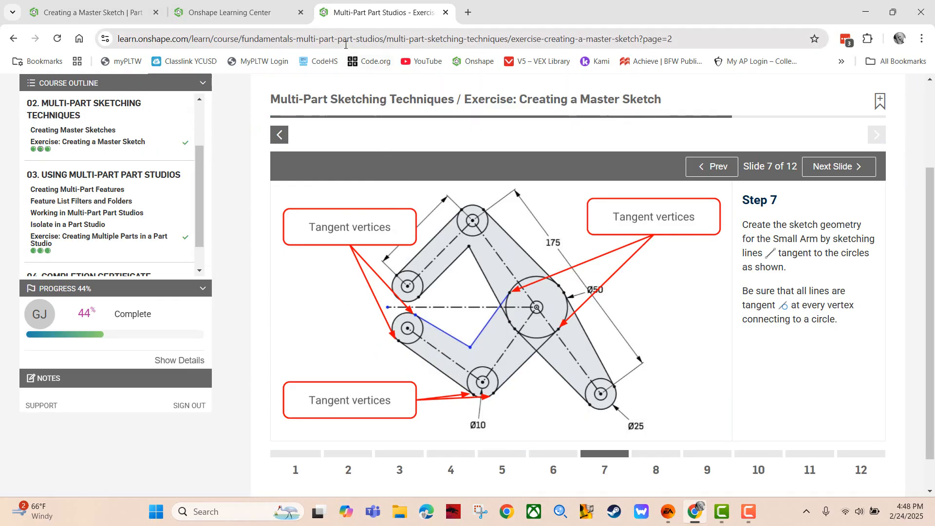
{"action": "left_click", "coordinate": [90, 13]}
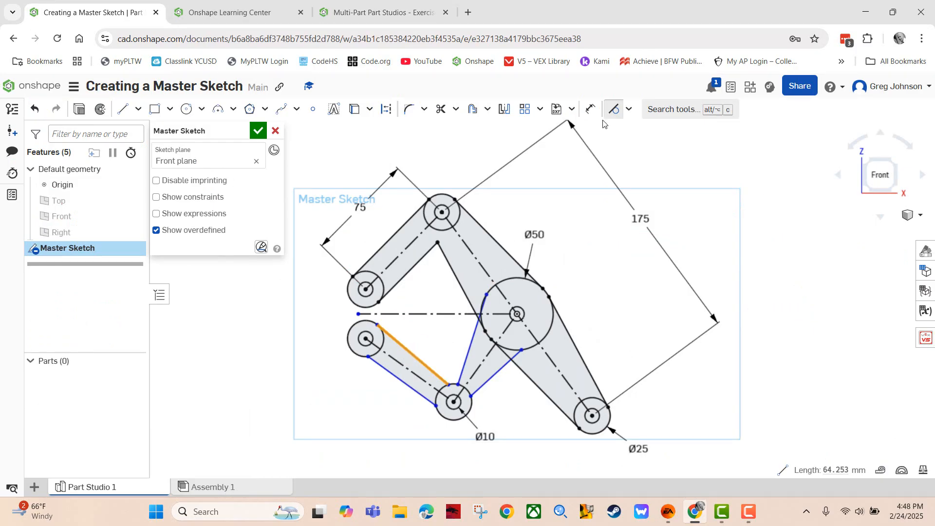
Delete the two inner Small Arm lines
{"action": "left_click", "coordinate": [615, 109]}
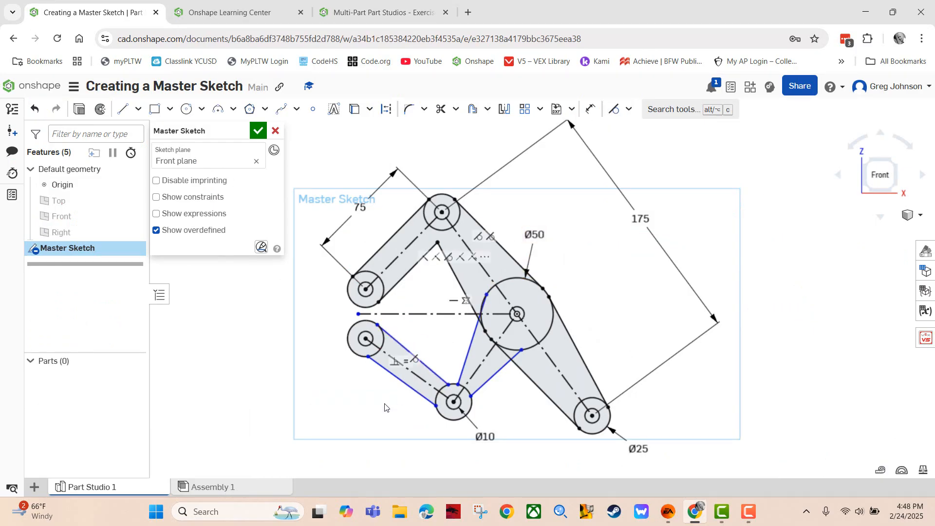
{"action": "left_click", "coordinate": [400, 344]}
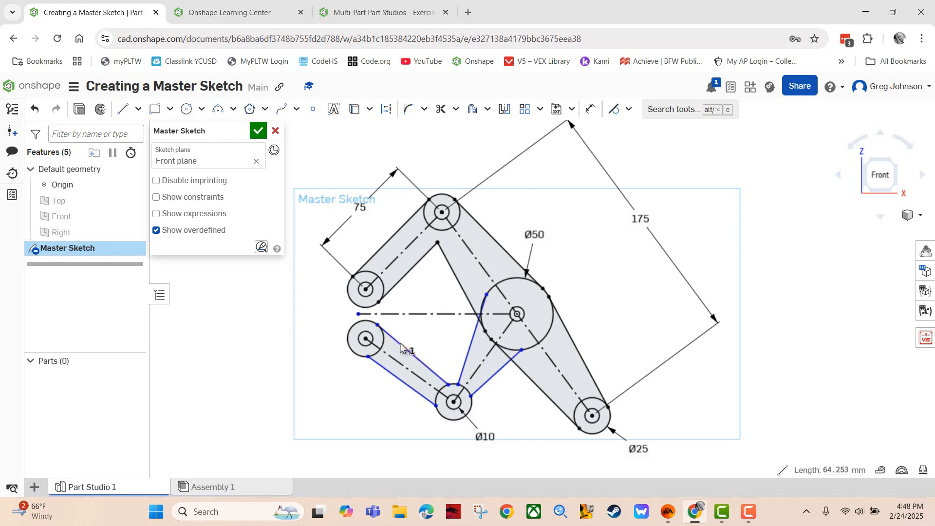
{"action": "key", "text": "Delete"}
{"action": "left_click", "coordinate": [470, 345]}
{"action": "key", "text": "Delete"}
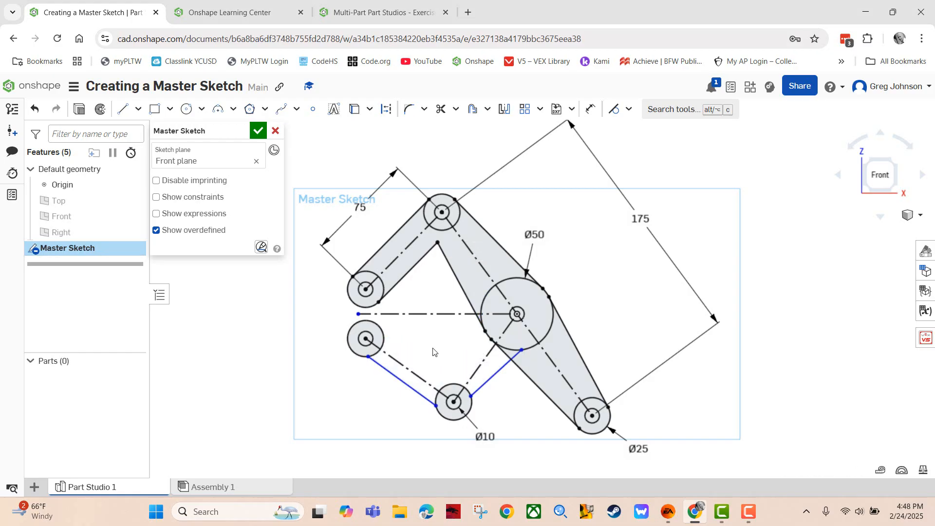
Redraw the inner edge as two lines meeting at a vertex, from the lower-left circle to the Ø50 circle
{"action": "left_click", "coordinate": [122, 112]}
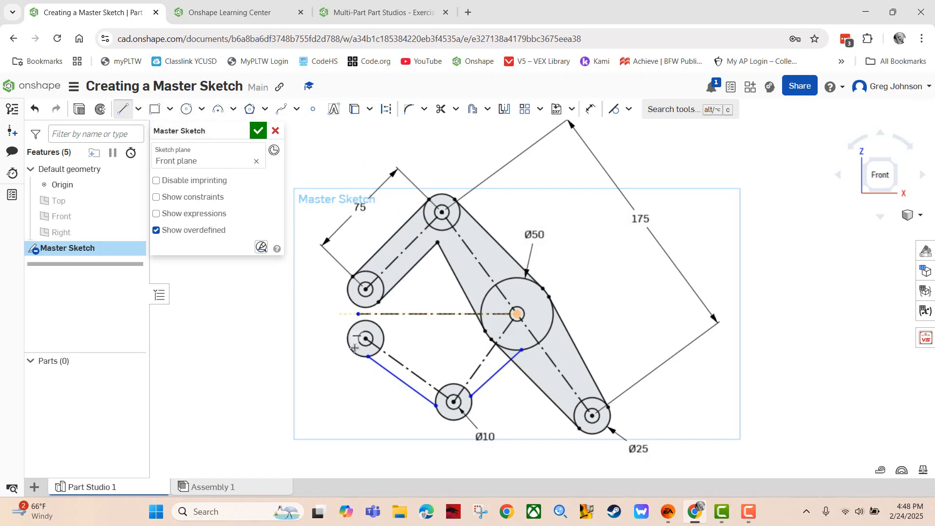
{"action": "left_click", "coordinate": [383, 335]}
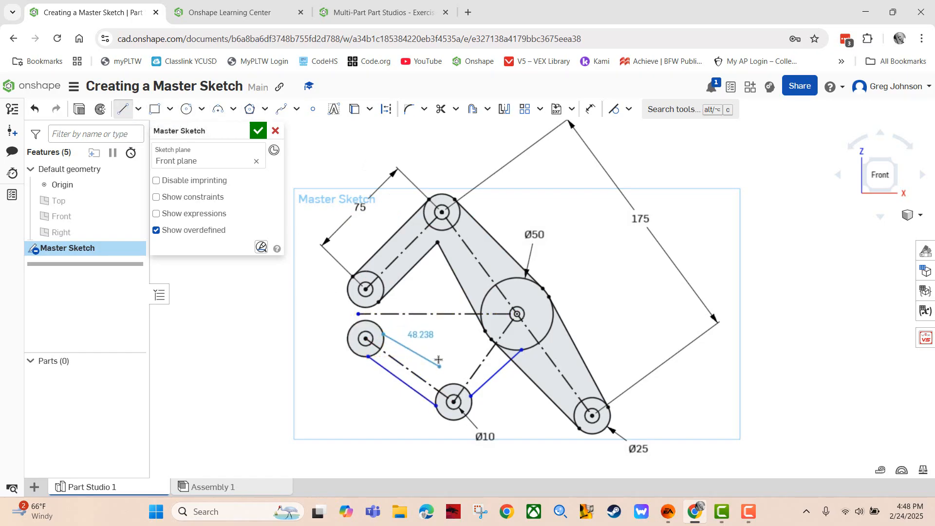
{"action": "left_click", "coordinate": [451, 367]}
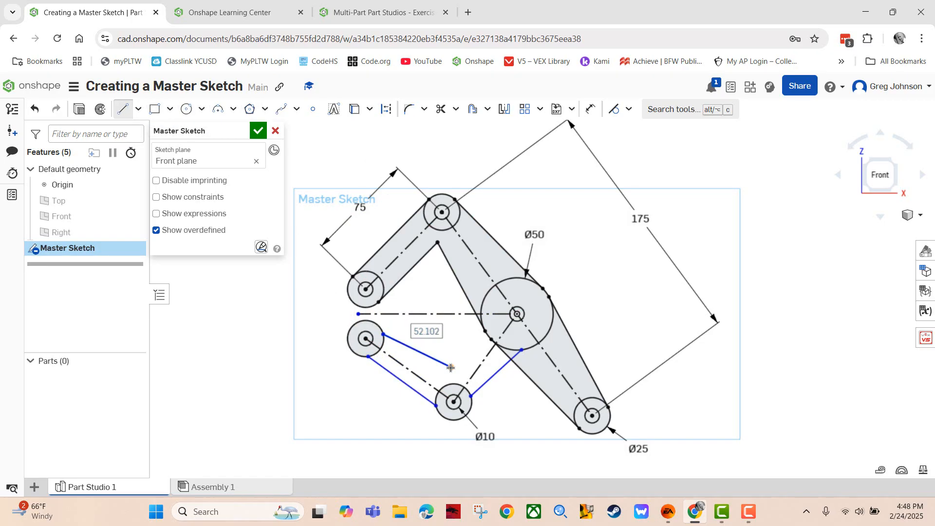
{"action": "left_click", "coordinate": [124, 110]}
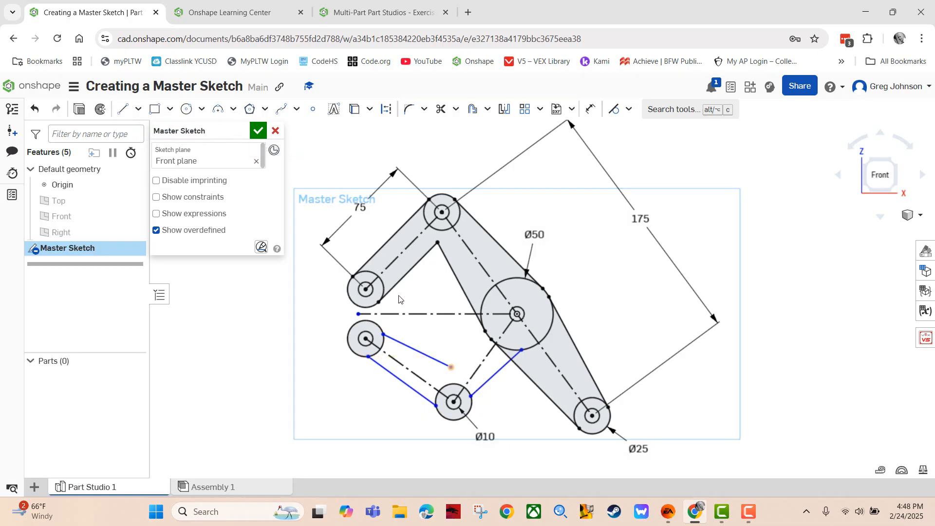
{"action": "left_click", "coordinate": [123, 109]}
{"action": "left_click", "coordinate": [451, 366]}
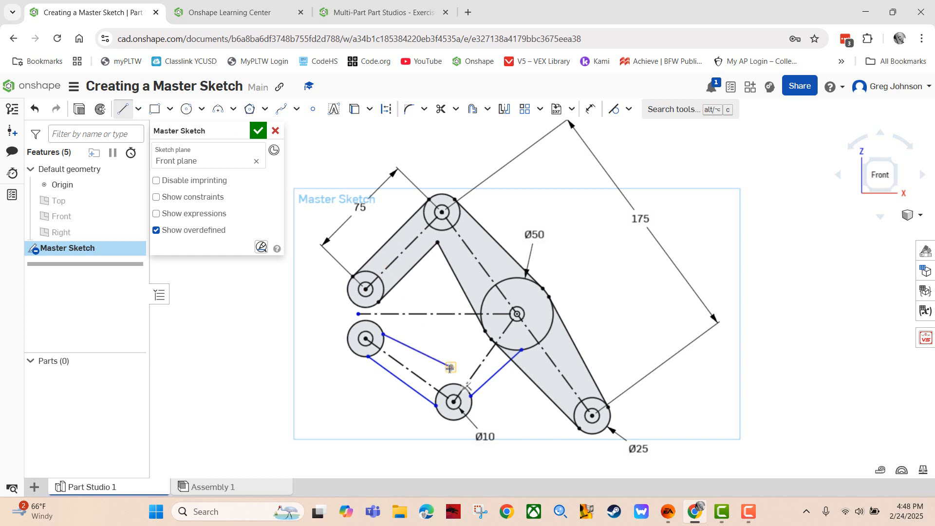
{"action": "left_click", "coordinate": [486, 292]}
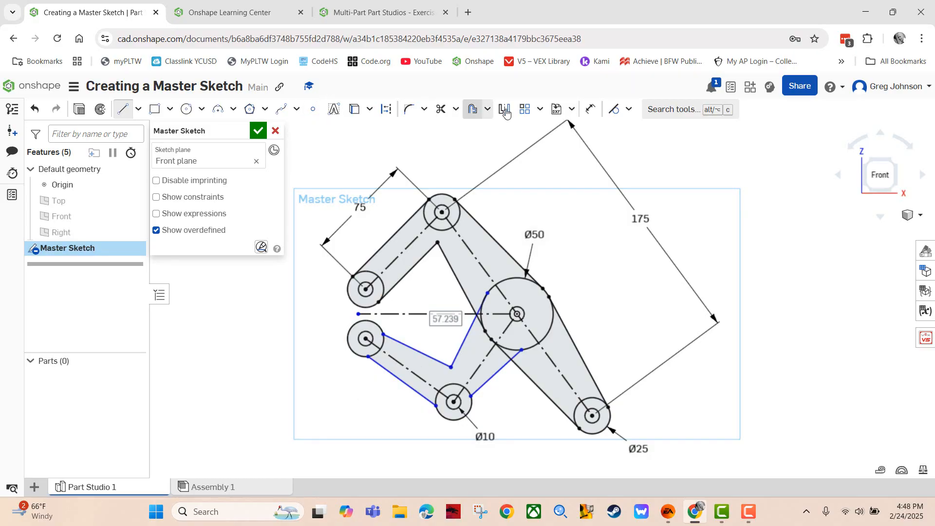
Make the inner and outer lines tangent to the lower-left circle and the outer line to Ø10
{"action": "left_click", "coordinate": [615, 109]}
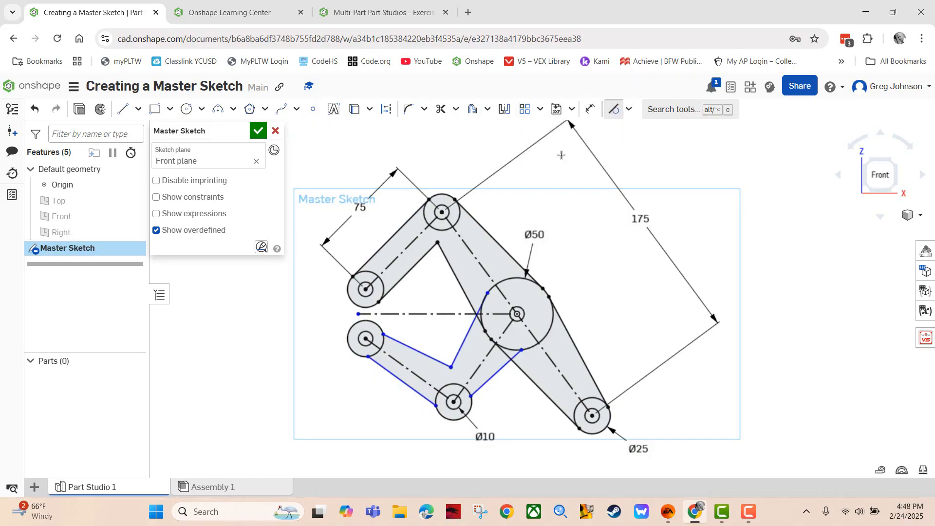
{"action": "left_click", "coordinate": [411, 346]}
{"action": "left_click", "coordinate": [378, 326]}
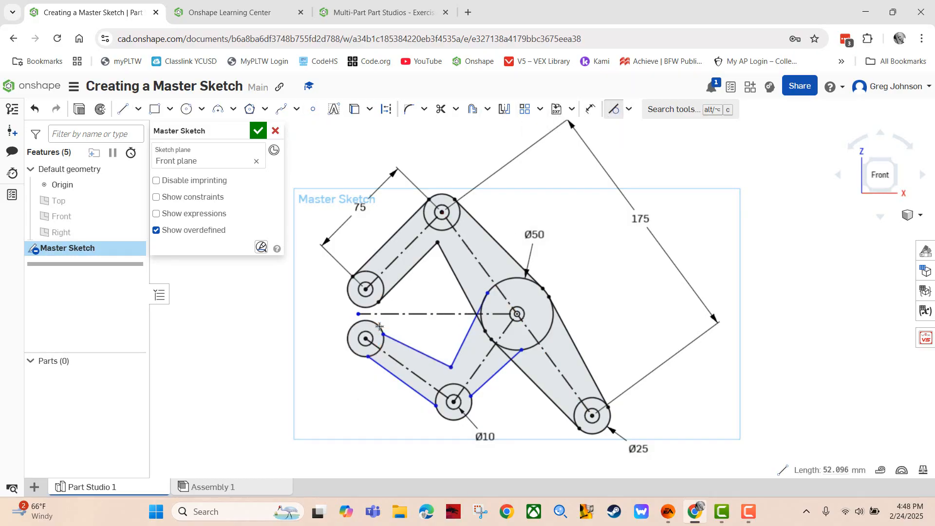
{"action": "left_click", "coordinate": [393, 375]}
{"action": "left_click", "coordinate": [359, 354]}
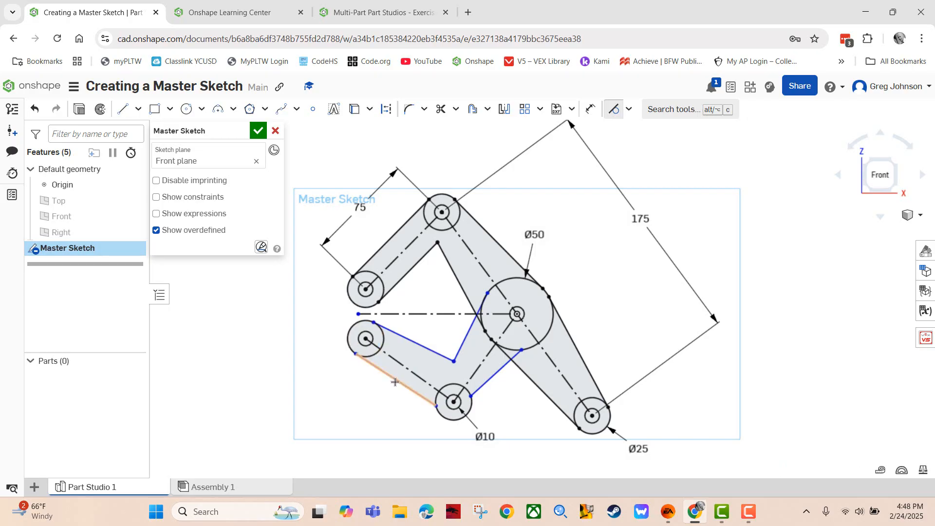
{"action": "left_click", "coordinate": [394, 382]}
{"action": "left_click", "coordinate": [439, 410]}
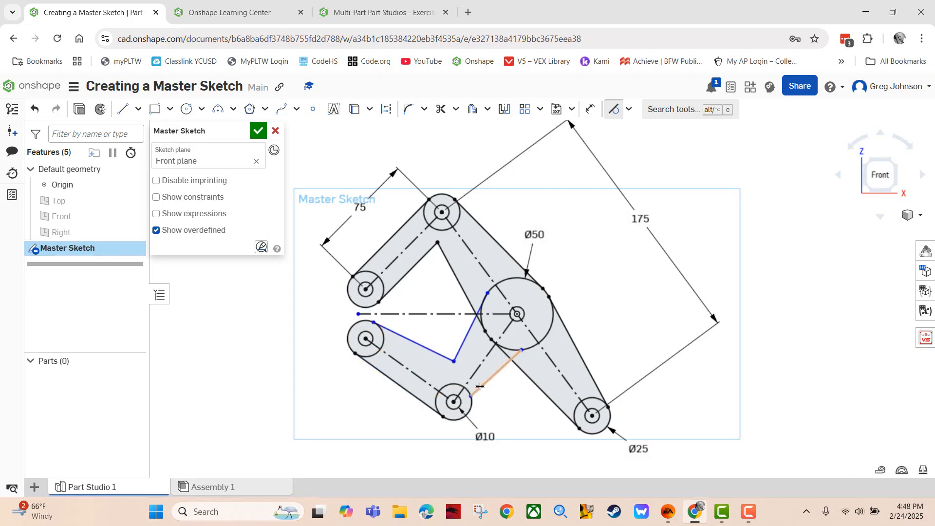
Make the Ø10–Ø50 line tangent to both circles and the inner line tangent to Ø50
{"action": "left_click", "coordinate": [480, 386]}
{"action": "left_click", "coordinate": [471, 405]}
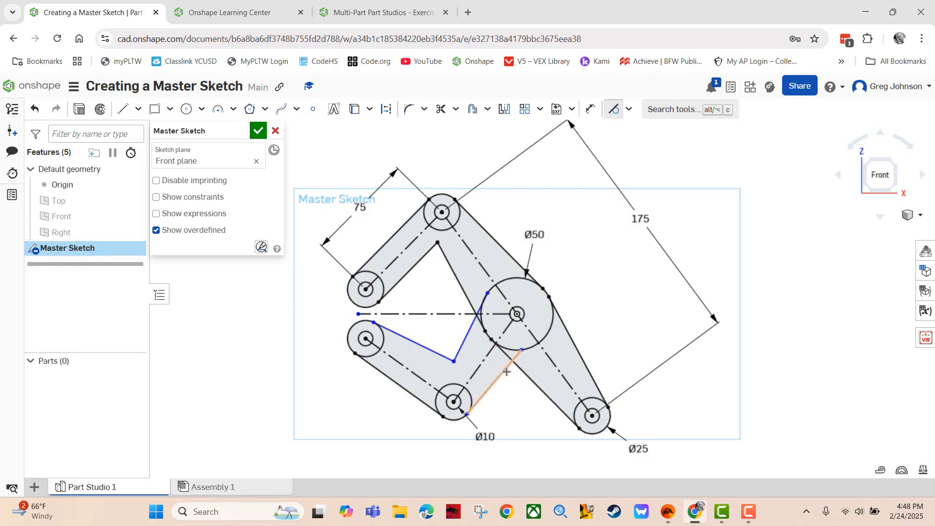
{"action": "left_click", "coordinate": [496, 375]}
{"action": "left_click", "coordinate": [546, 334]}
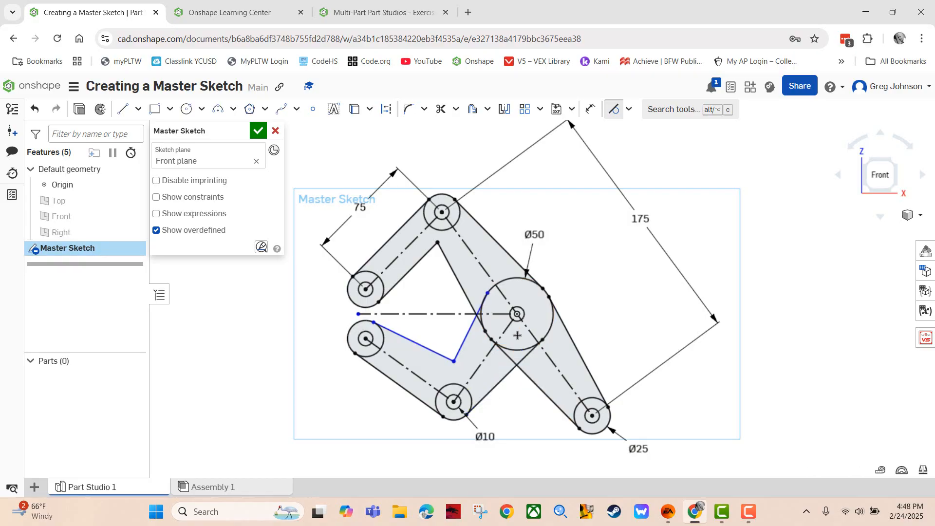
{"action": "left_click", "coordinate": [468, 335]}
{"action": "left_click", "coordinate": [509, 279]}
Advance the lesson to Step 8 (Slide 8 of 12) and return to the sketch
{"action": "left_click", "coordinate": [382, 12]}
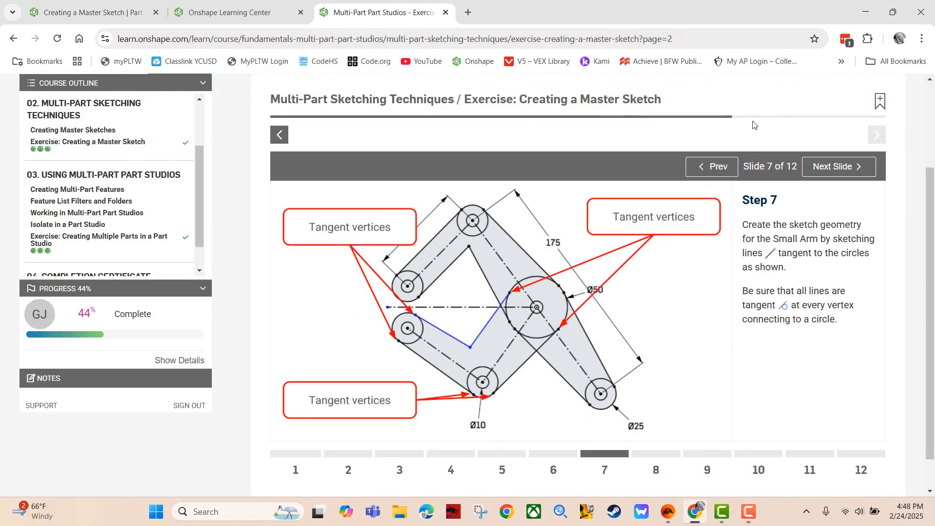
{"action": "left_click", "coordinate": [845, 166]}
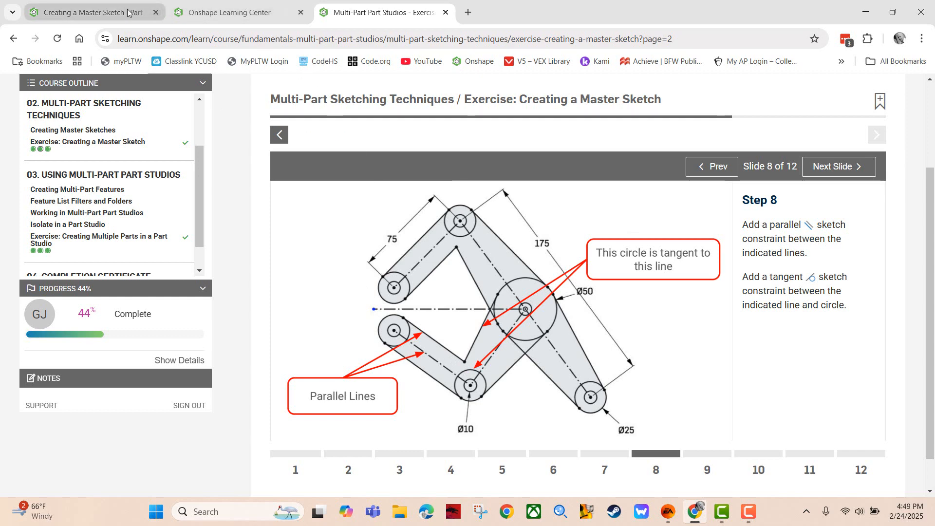
{"action": "left_click", "coordinate": [93, 13]}
Make the lower-left arm edge parallel to the dashed centre line
{"action": "left_click", "coordinate": [628, 109]}
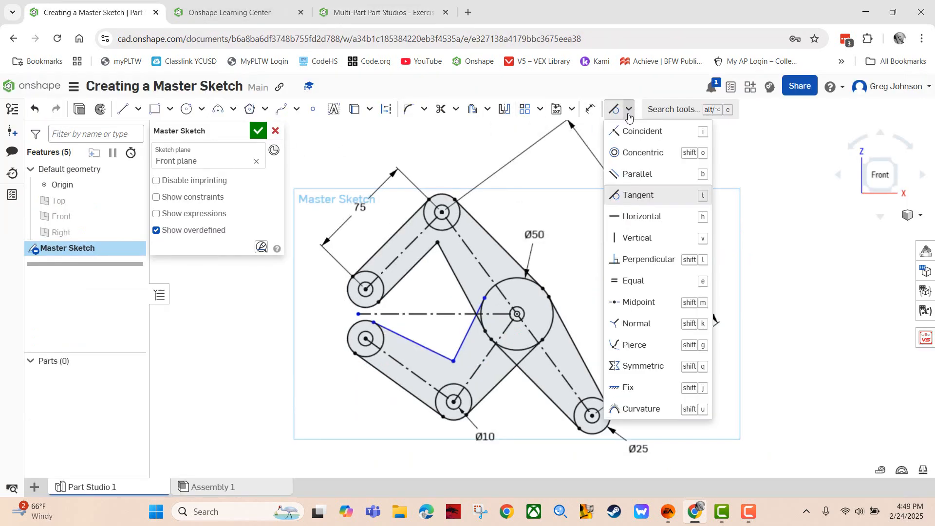
{"action": "left_click", "coordinate": [628, 175]}
{"action": "left_click", "coordinate": [414, 342]}
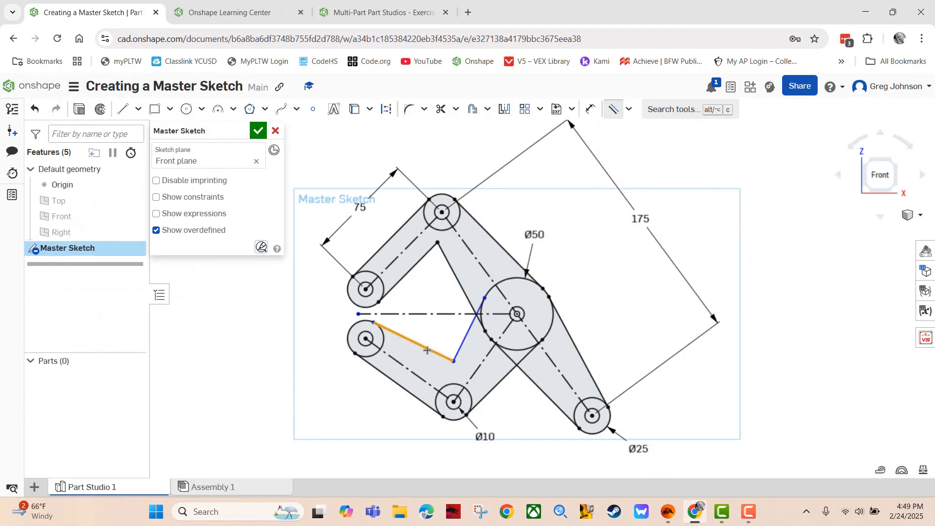
{"action": "left_click", "coordinate": [400, 363]}
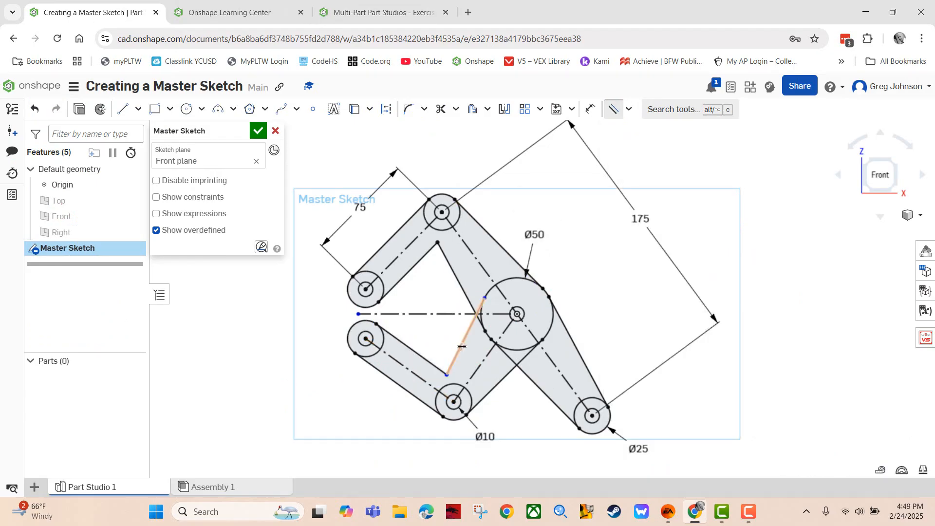
Make the slanted inner line tangent to the Ø50 circle
{"action": "left_click", "coordinate": [454, 369]}
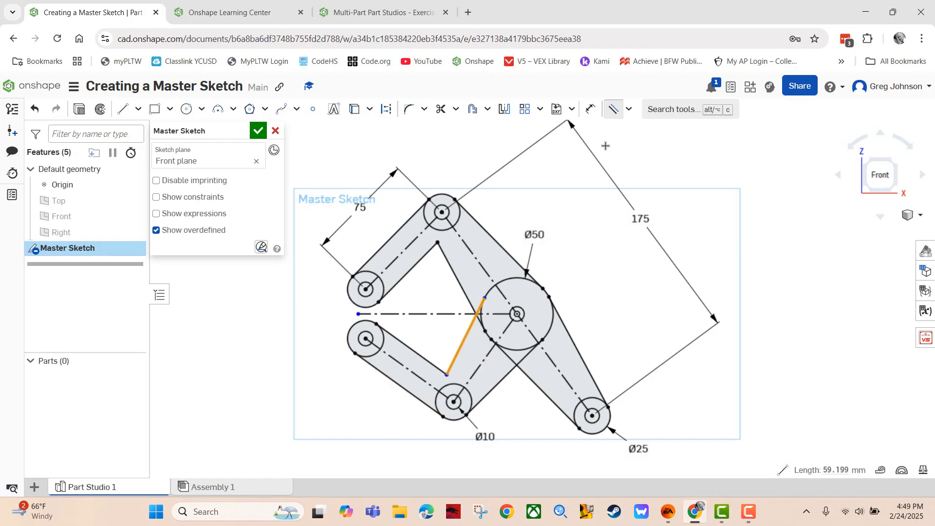
{"action": "left_click", "coordinate": [629, 109]}
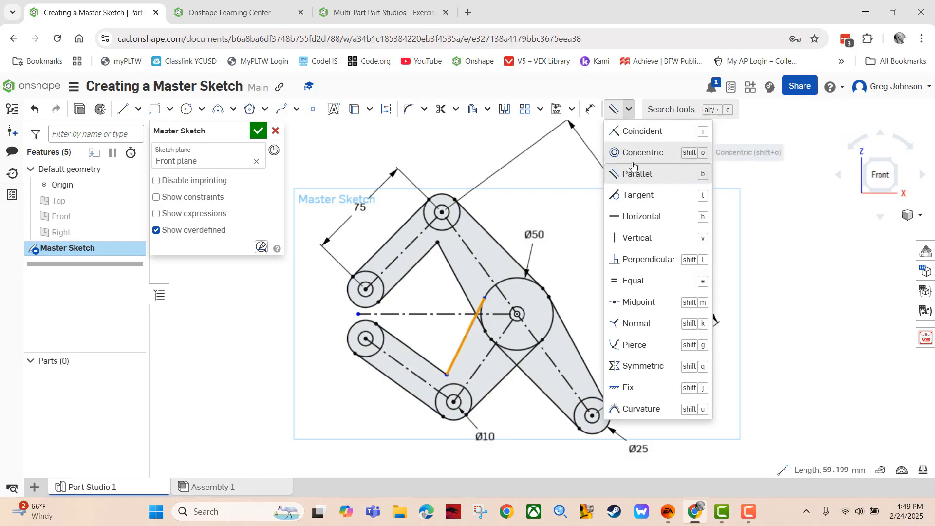
{"action": "left_click", "coordinate": [630, 197]}
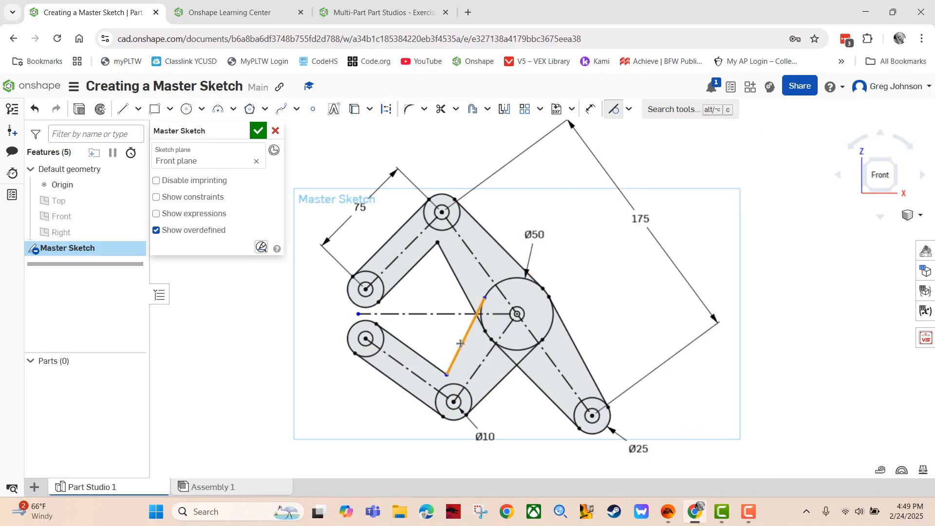
{"action": "left_click", "coordinate": [455, 384]}
Advance the Learning Center exercise to Step 9 on R15 fillets and pin circles, then return to the Master Sketch
{"action": "left_click", "coordinate": [360, 10]}
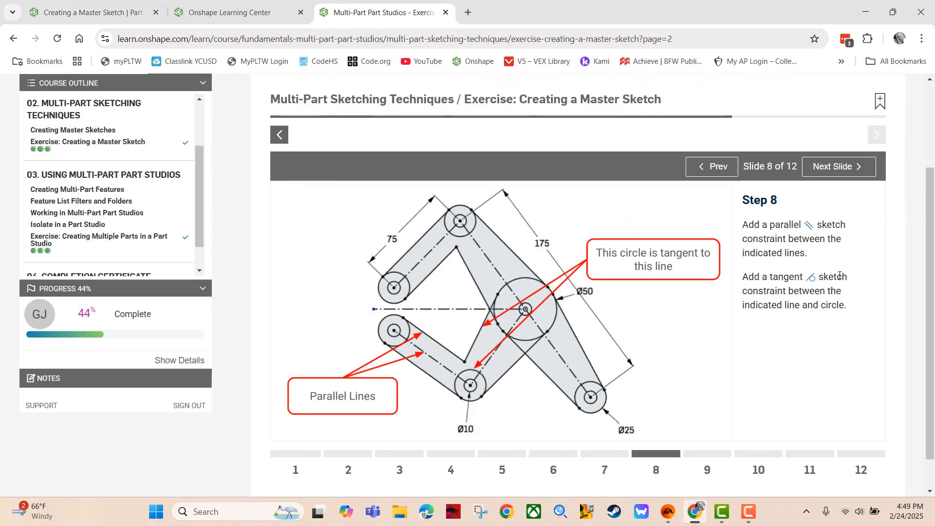
{"action": "left_click", "coordinate": [848, 170]}
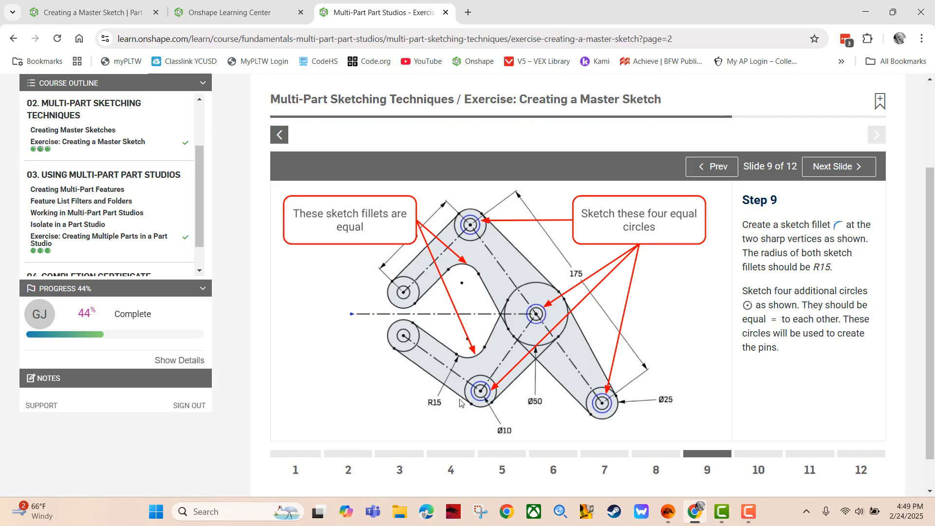
{"action": "left_click", "coordinate": [101, 18]}
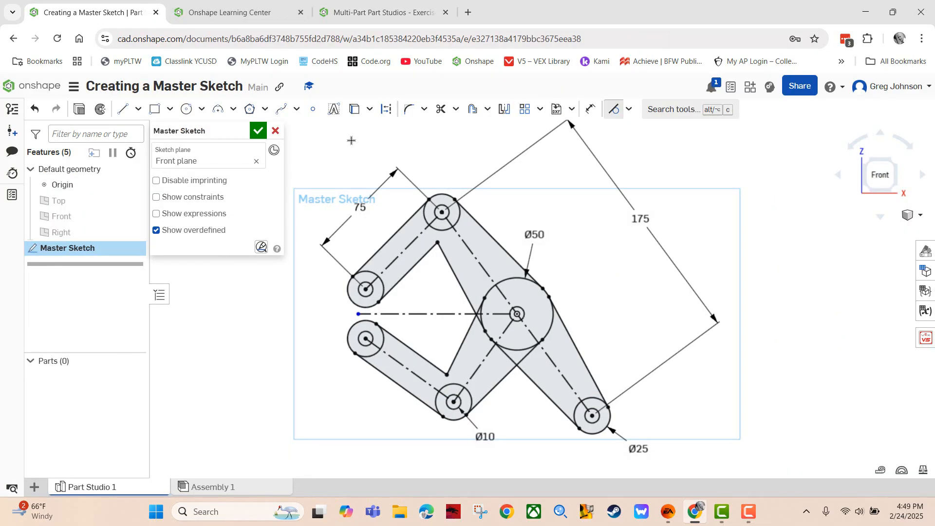
Draw centre-point pin circles inside the top boss circle and the Ø50 boss circle
{"action": "left_click", "coordinate": [187, 109]}
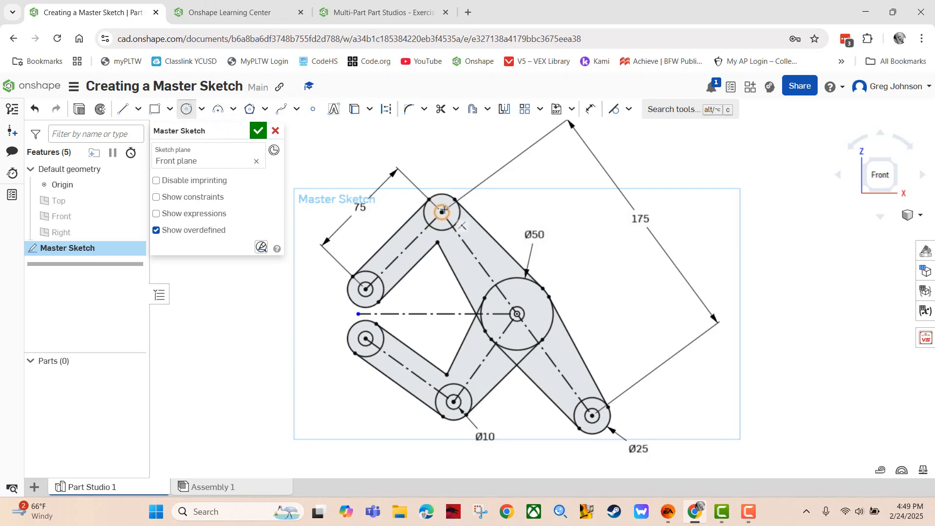
{"action": "mouse_move", "coordinate": [595, 242]}
{"action": "middle_mouse_down"}
{"action": "mouse_move", "coordinate": [649, 213]}
{"action": "mouse_move", "coordinate": [677, 212]}
{"action": "middle_mouse_up"}
{"action": "scroll", "coordinate": [676, 212], "scroll_direction": "up", "scroll_amount": 3}
{"action": "scroll", "coordinate": [677, 212], "scroll_direction": "down", "scroll_amount": 2}
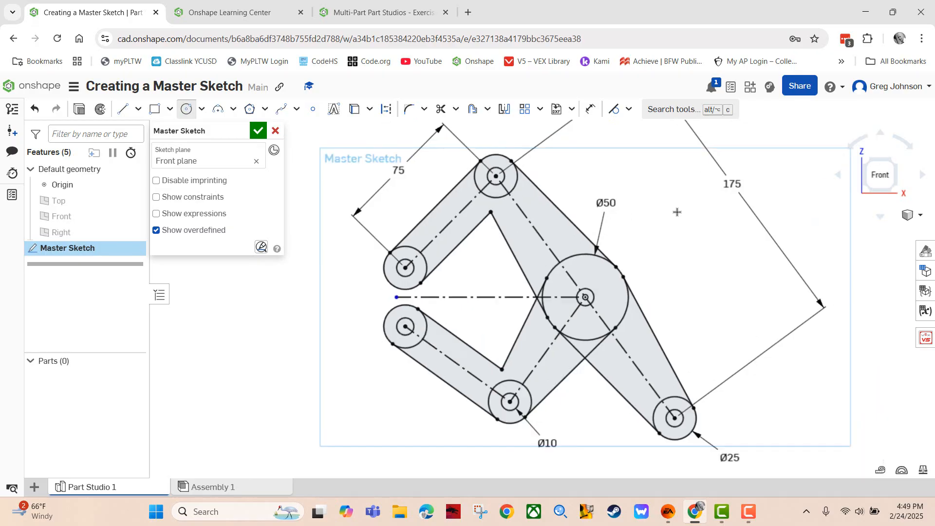
{"action": "left_click", "coordinate": [496, 177]}
{"action": "left_click", "coordinate": [507, 186]}
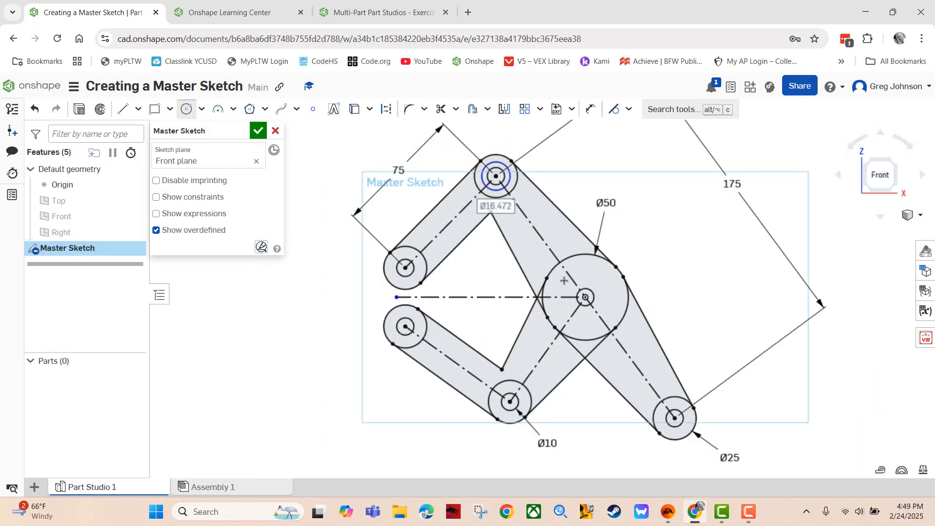
{"action": "left_click", "coordinate": [585, 297]}
{"action": "left_click", "coordinate": [602, 300]}
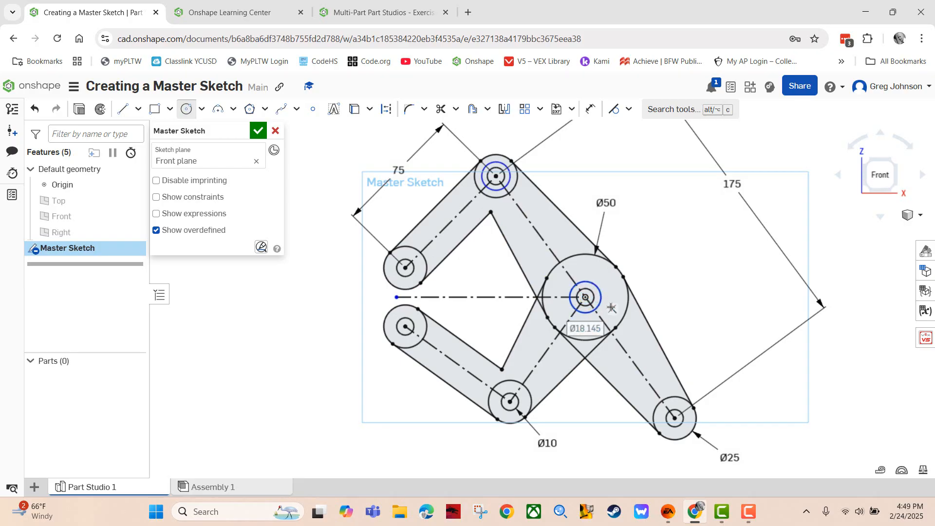
Add pin circles inside the Ø25 and Ø10 boss circles, rechecking the Step 9 instructions
{"action": "left_click", "coordinate": [674, 418]}
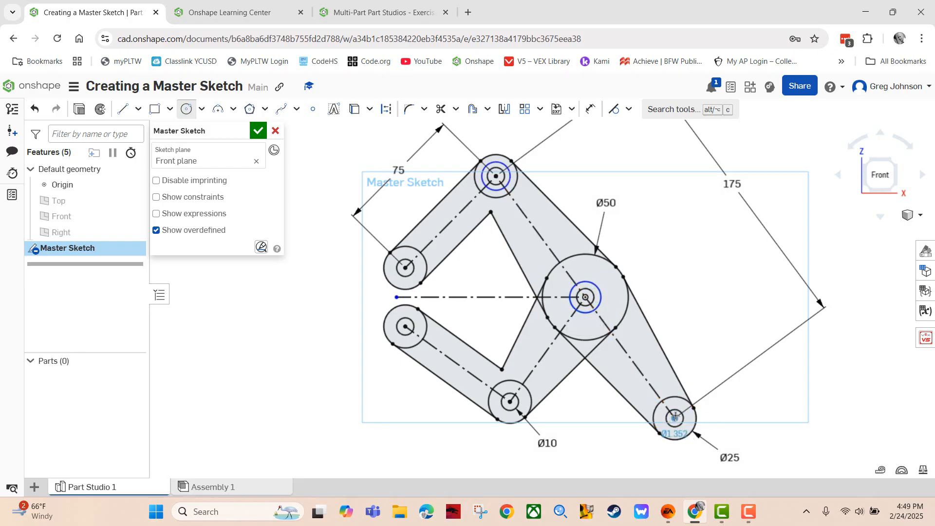
{"action": "left_click", "coordinate": [661, 416]}
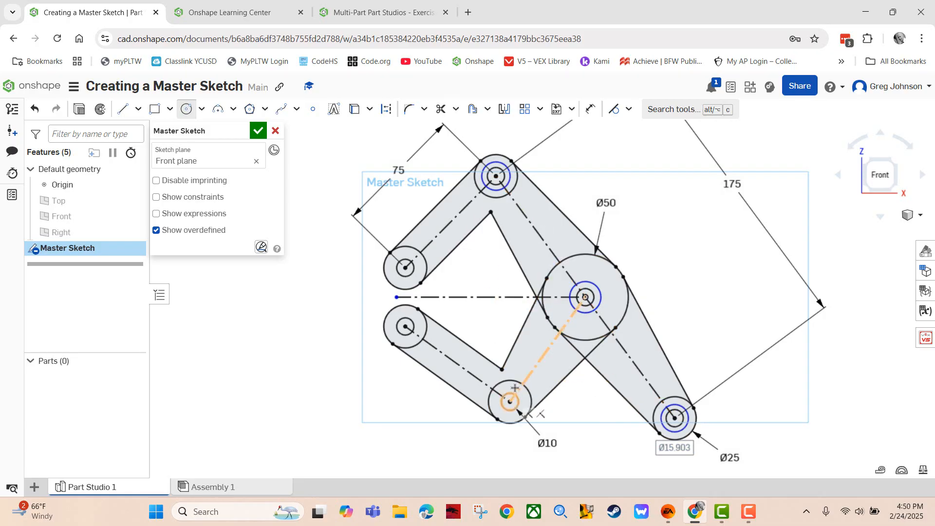
{"action": "left_click", "coordinate": [361, 9]}
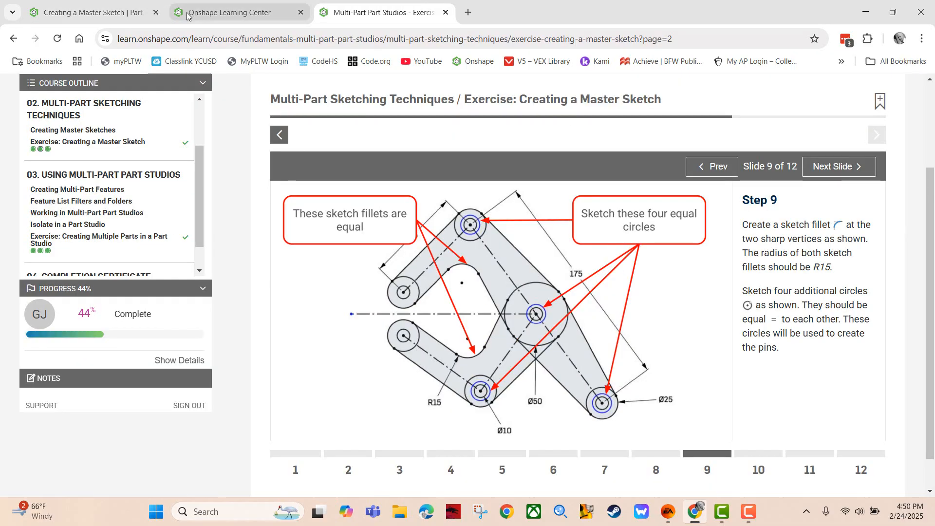
{"action": "left_click", "coordinate": [92, 12]}
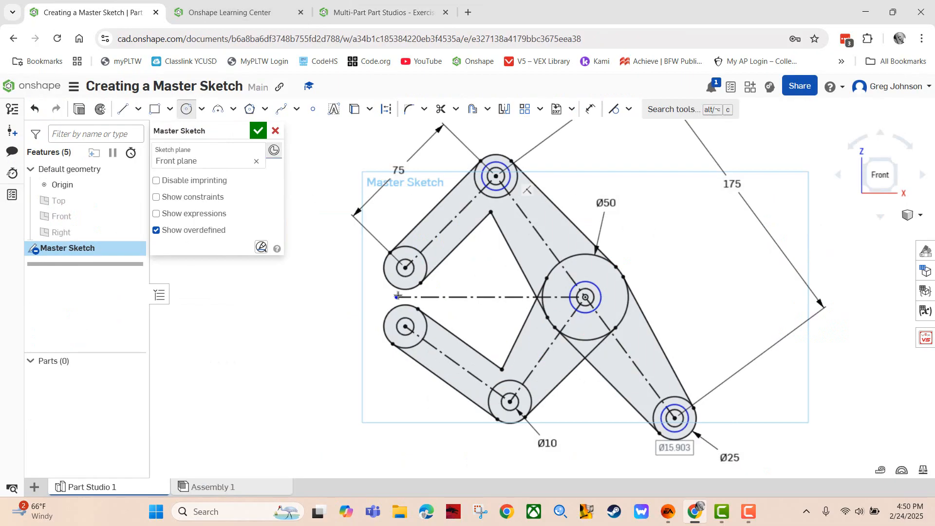
{"action": "left_click", "coordinate": [511, 401]}
{"action": "left_click", "coordinate": [520, 396]}
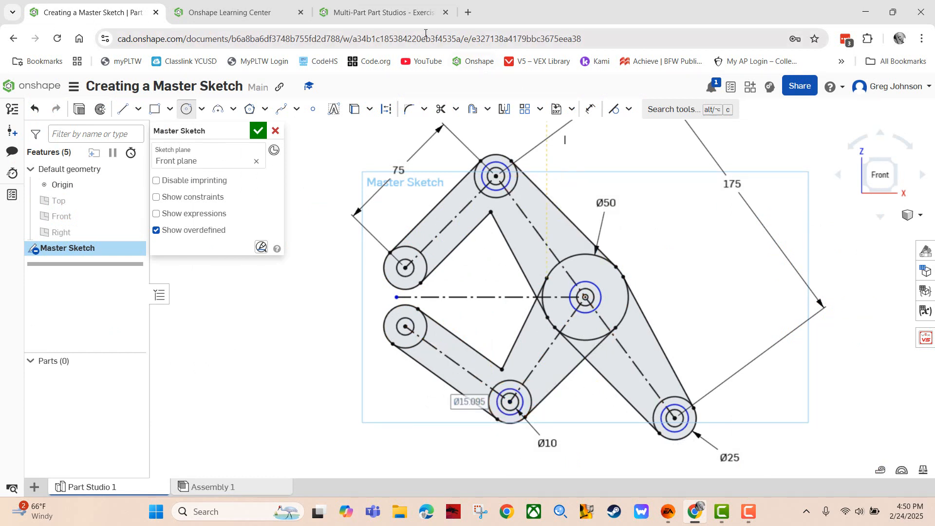
Make the Ø50, Ø10 and Ø25 pin circles Equal to the top pin circle, then view Step 9
{"action": "left_click", "coordinate": [629, 109]}
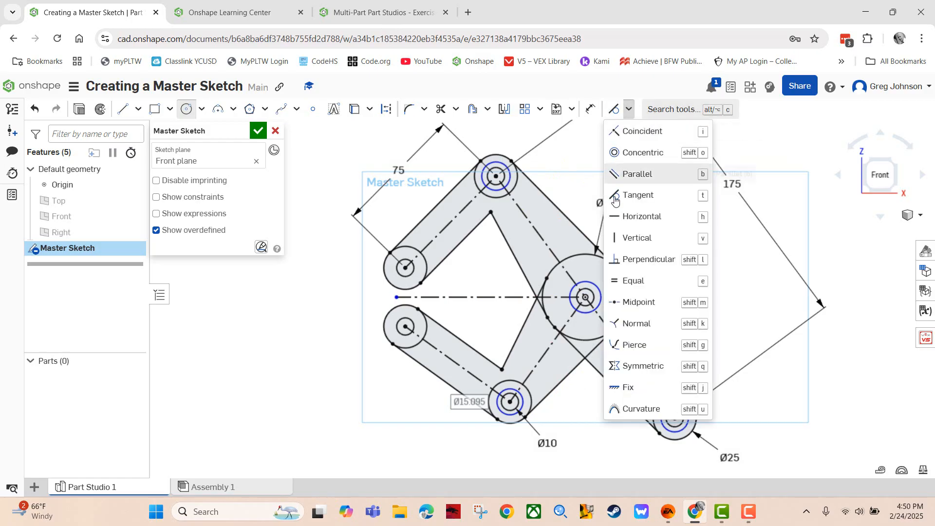
{"action": "left_click", "coordinate": [642, 280]}
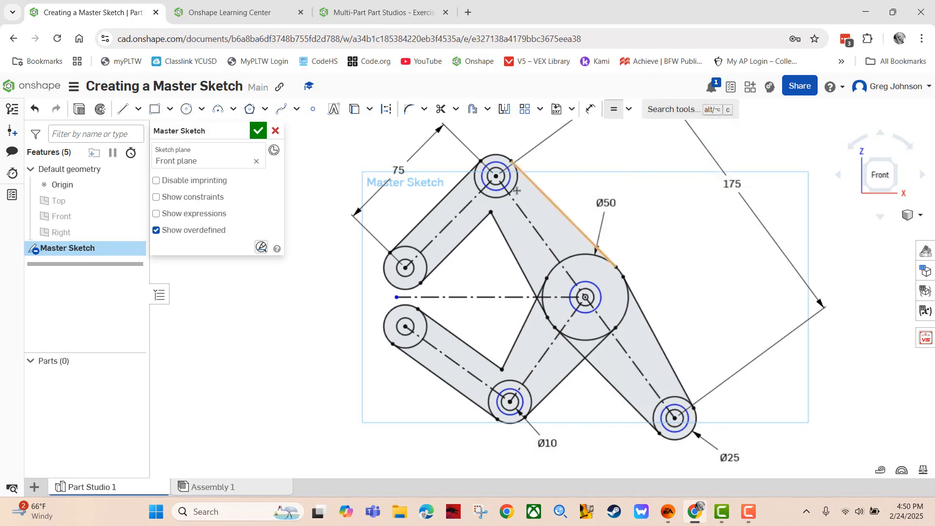
{"action": "left_click", "coordinate": [511, 181]}
{"action": "left_click", "coordinate": [593, 284]}
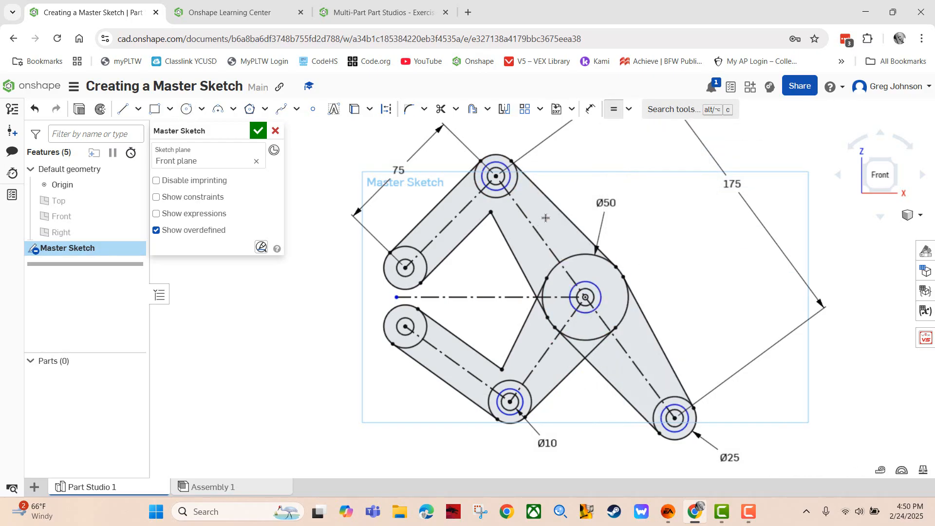
{"action": "left_click", "coordinate": [509, 182]}
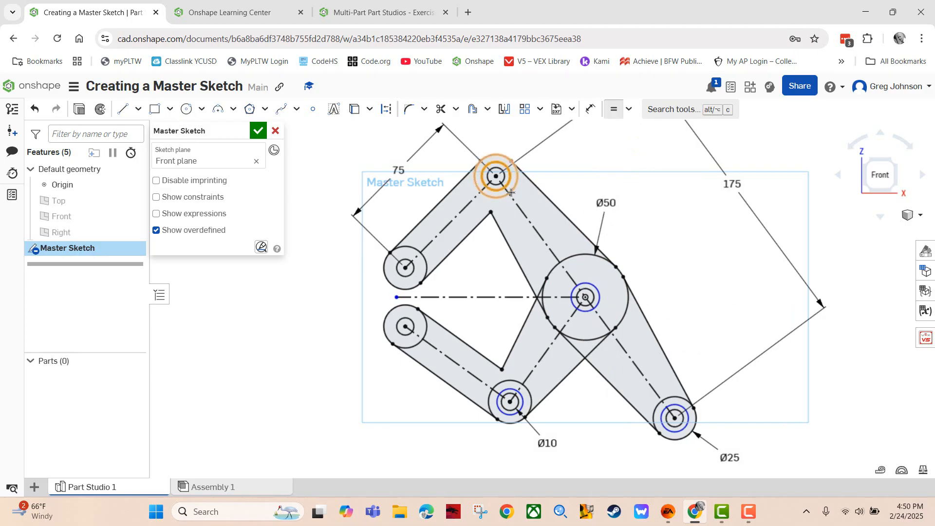
{"action": "left_click", "coordinate": [519, 392]}
{"action": "left_click", "coordinate": [509, 182]}
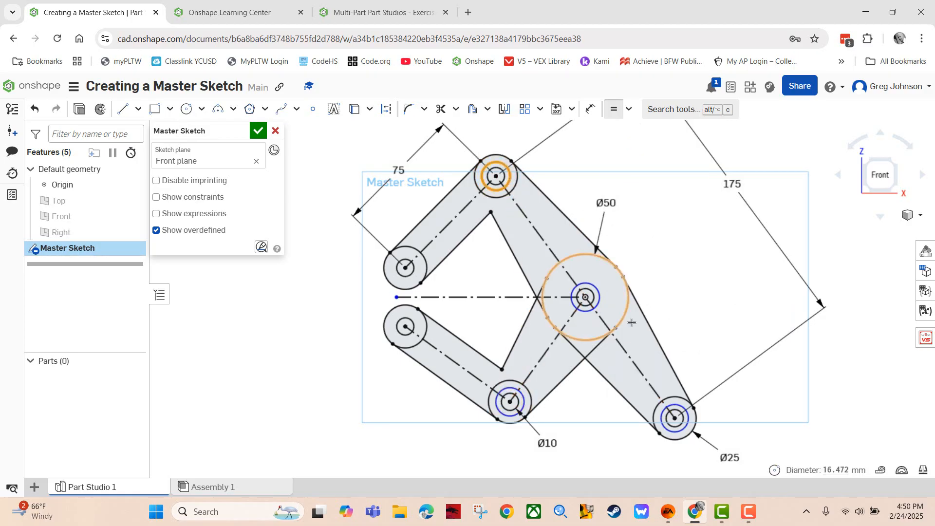
{"action": "left_click", "coordinate": [677, 405]}
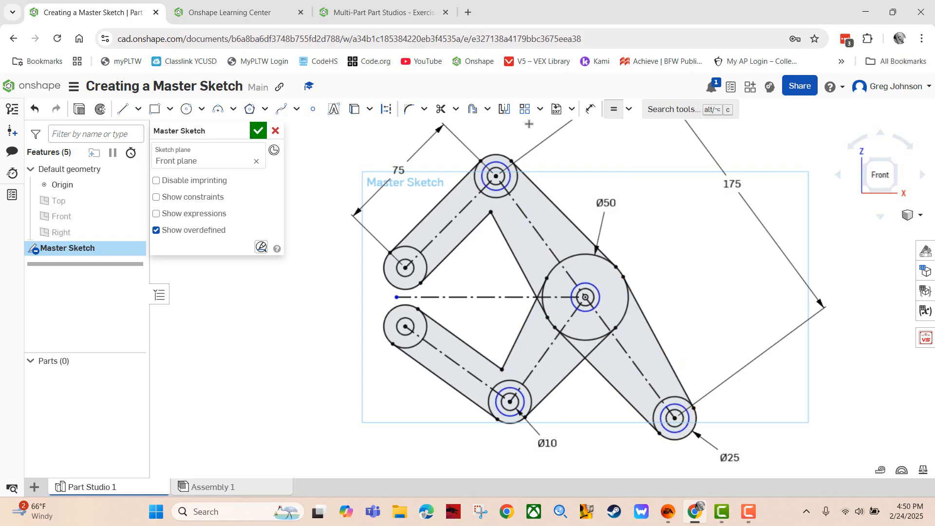
{"action": "left_click", "coordinate": [380, 12]}
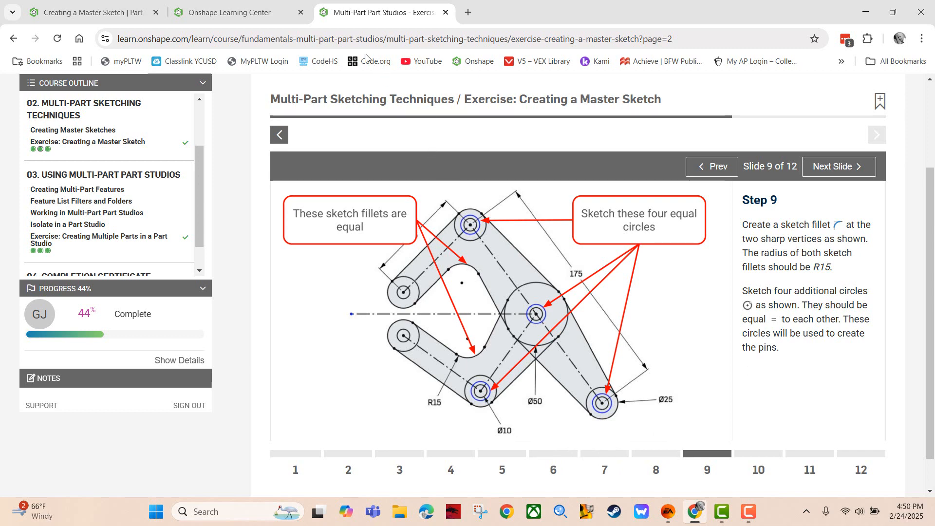
Round the upper and lower inner arm corners with R15 sketch fillets
{"action": "left_click", "coordinate": [89, 11]}
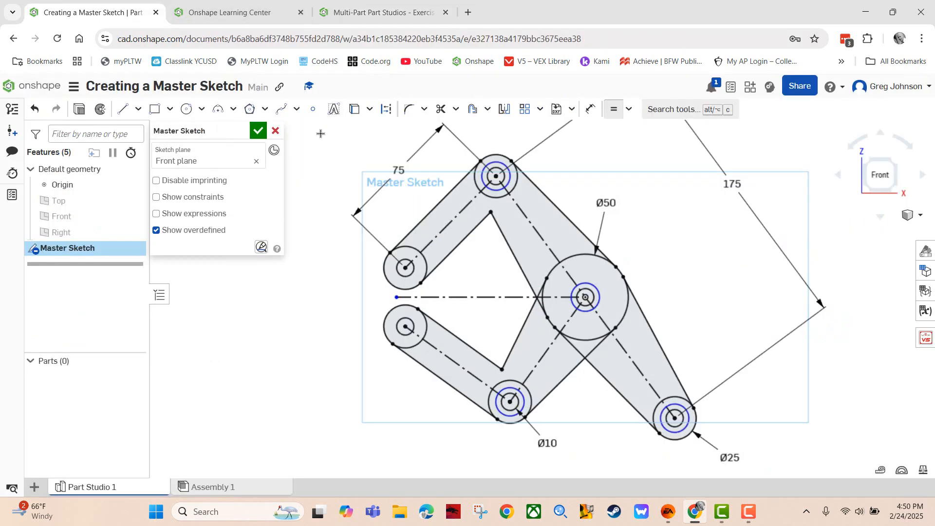
{"action": "left_click", "coordinate": [409, 109]}
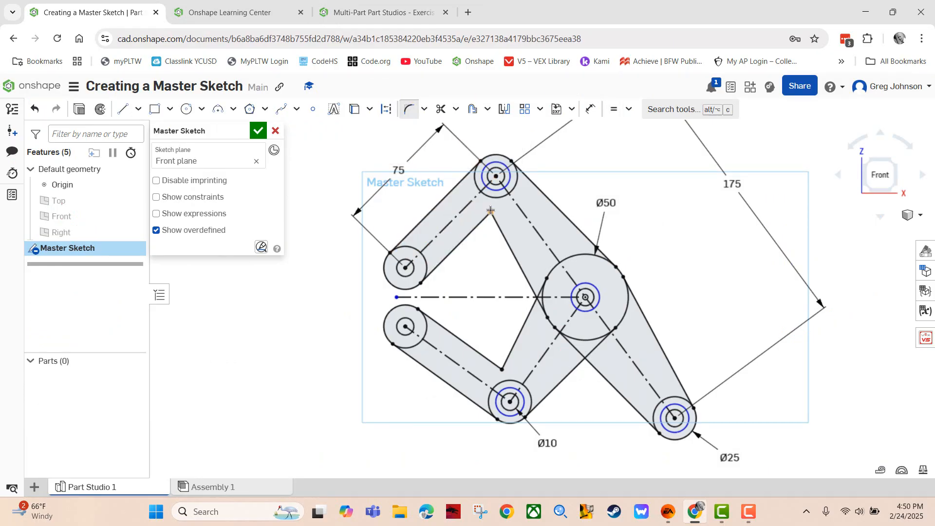
{"action": "left_click_drag", "start_coordinate": [491, 213], "coordinate": [483, 258]}
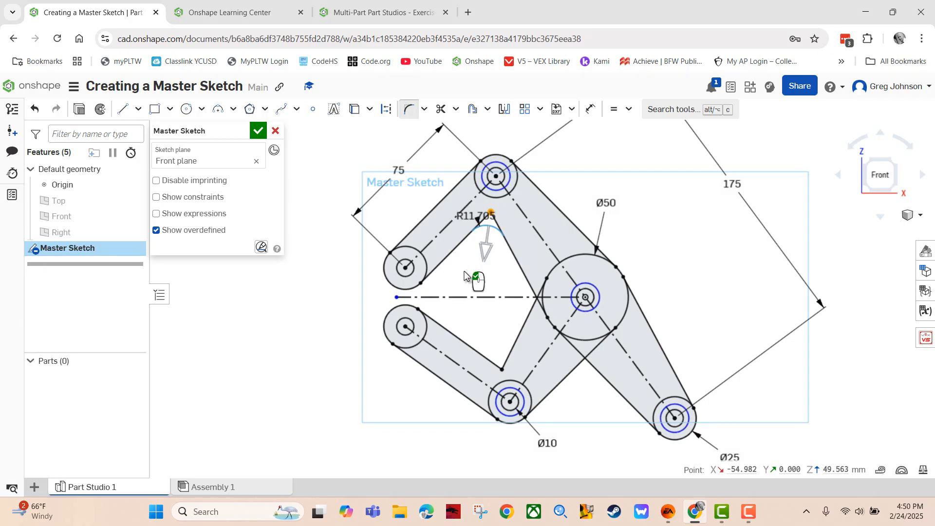
{"action": "left_click", "coordinate": [468, 269]}
{"action": "type", "text": "15"}
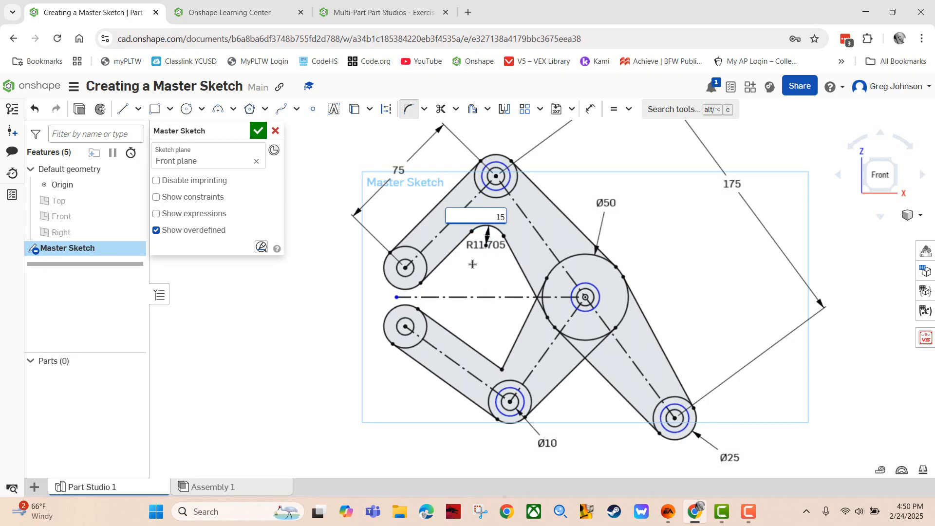
{"action": "key", "text": "Return"}
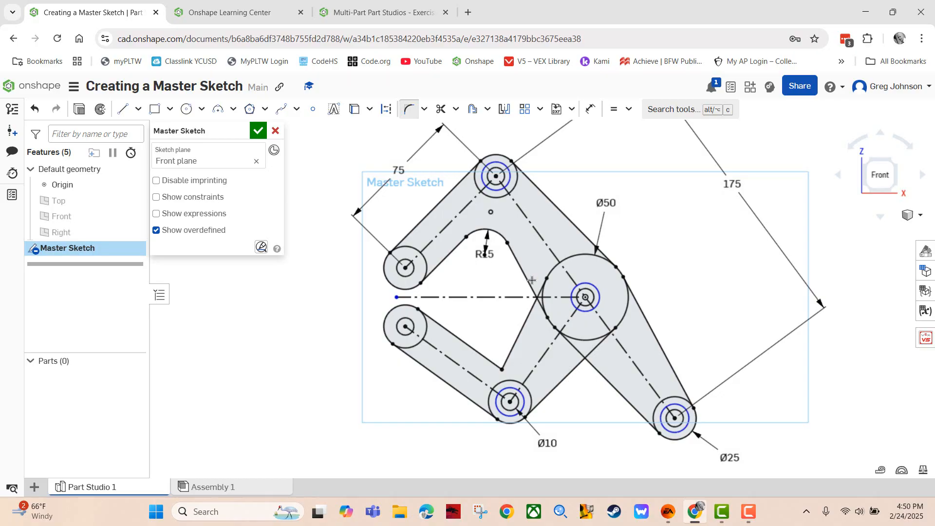
{"action": "left_click", "coordinate": [503, 369]}
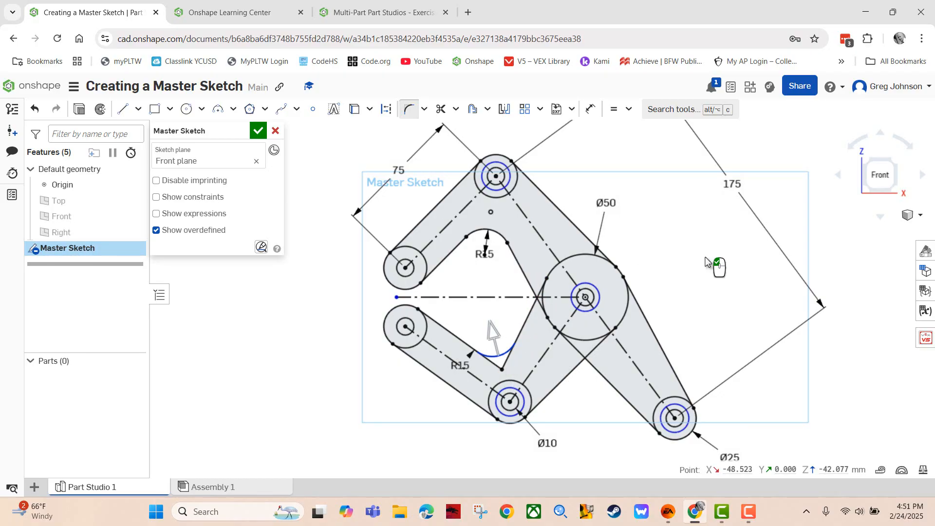
{"action": "key", "text": "Return"}
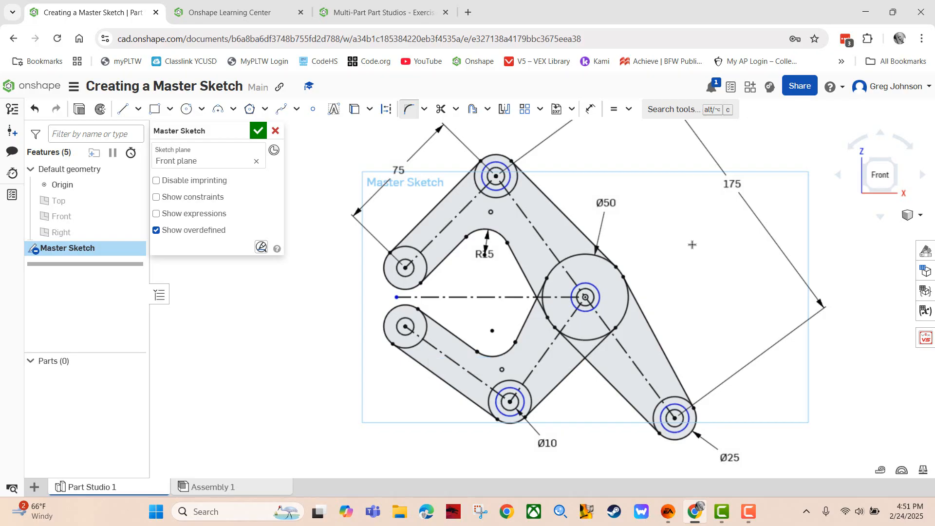
Advance the tutorial, then dimension the top pin circle at Ø15 to fully define the sketch
{"action": "left_click", "coordinate": [370, 12]}
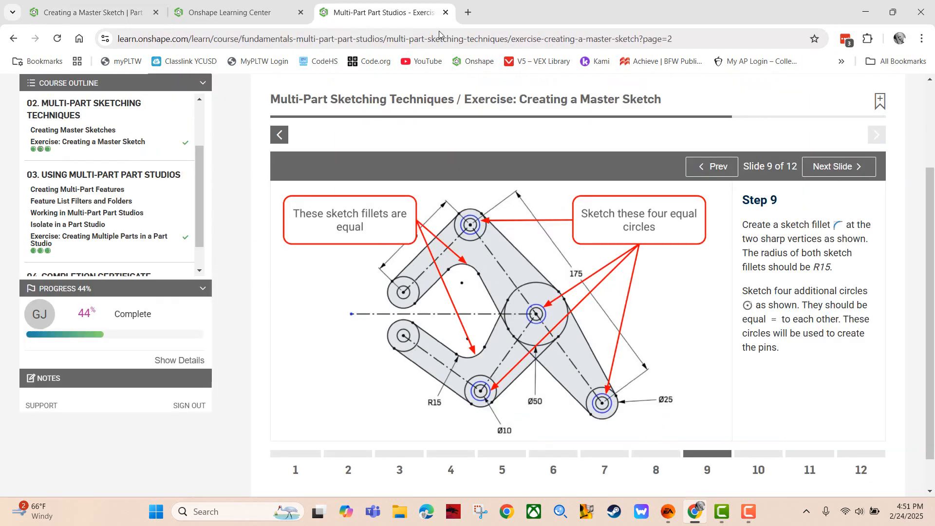
{"action": "left_click", "coordinate": [857, 173]}
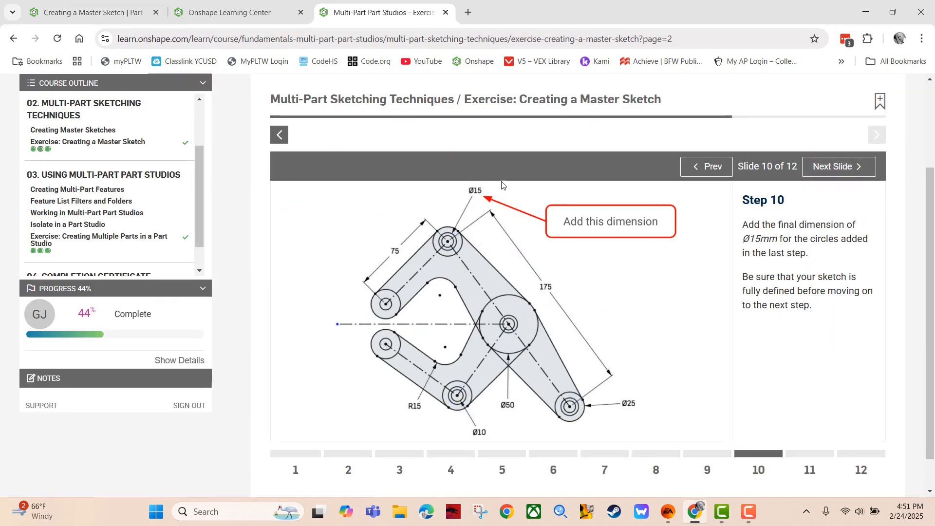
{"action": "left_click", "coordinate": [92, 14]}
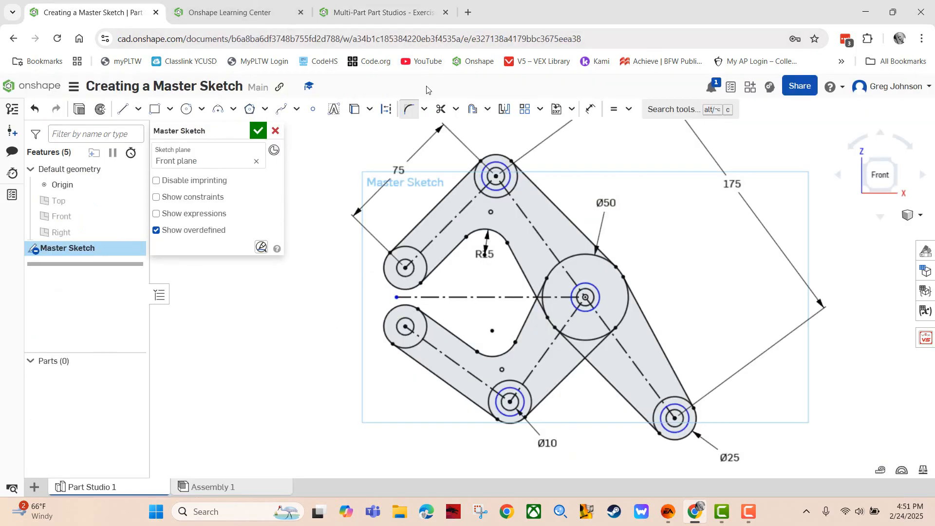
{"action": "left_click", "coordinate": [591, 109]}
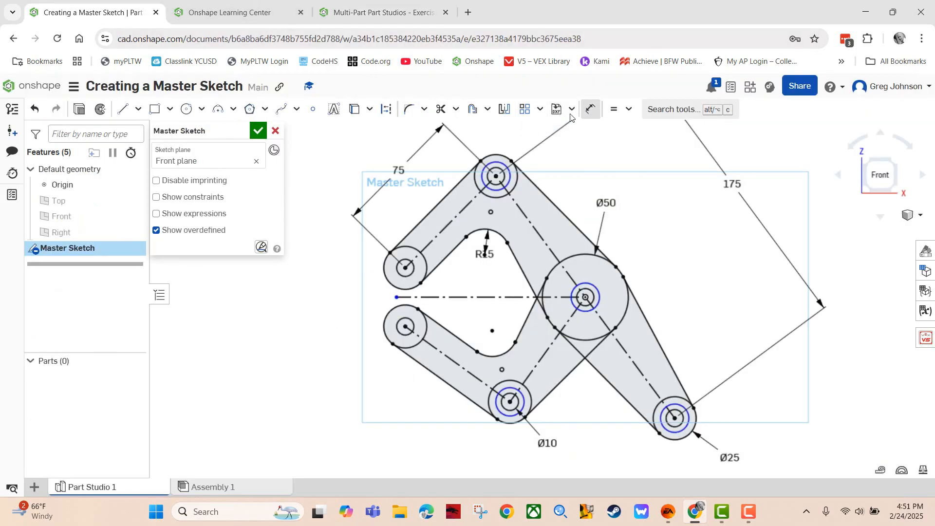
{"action": "left_click", "coordinate": [501, 158]}
{"action": "type", "text": "15"}
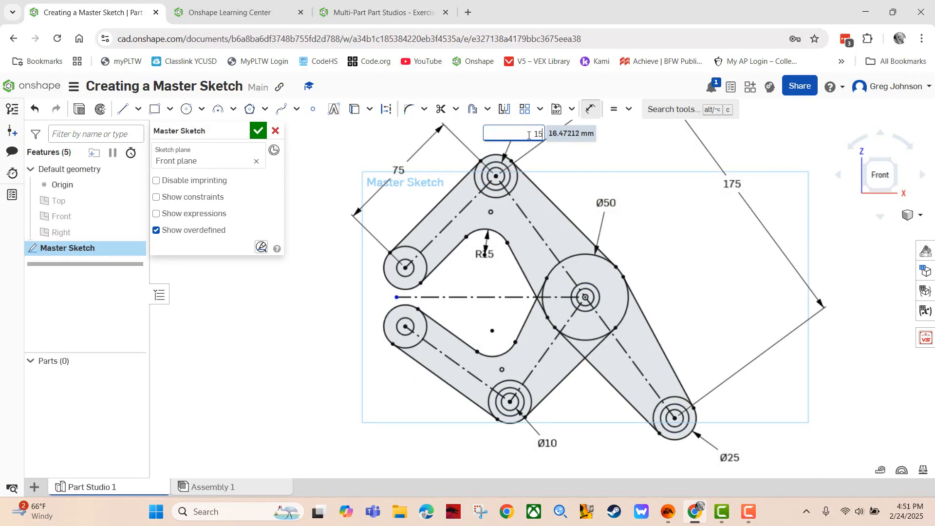
{"action": "key", "text": "Return"}
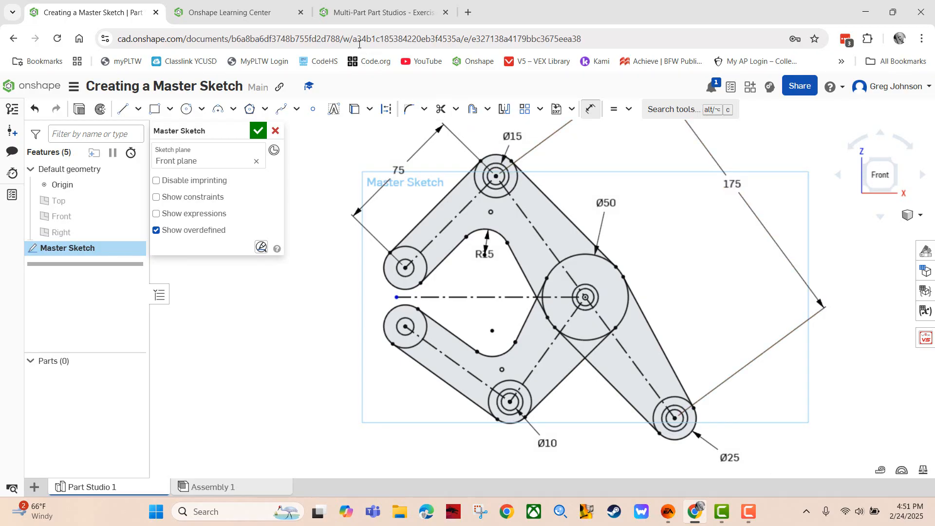
Advance the tutorial to Step 11 on accepting the sketch and return to the Master Sketch
{"action": "left_click", "coordinate": [362, 14]}
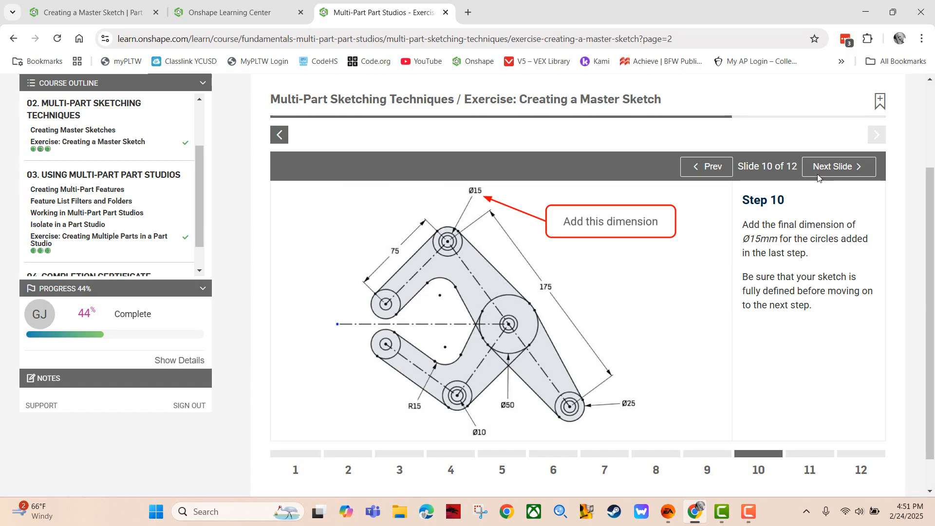
{"action": "left_click", "coordinate": [839, 167]}
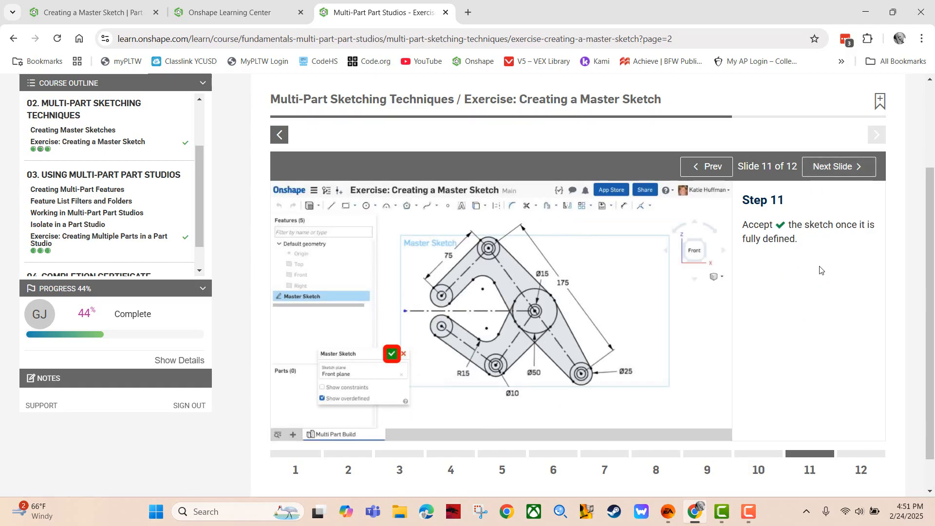
{"action": "left_click", "coordinate": [88, 13]}
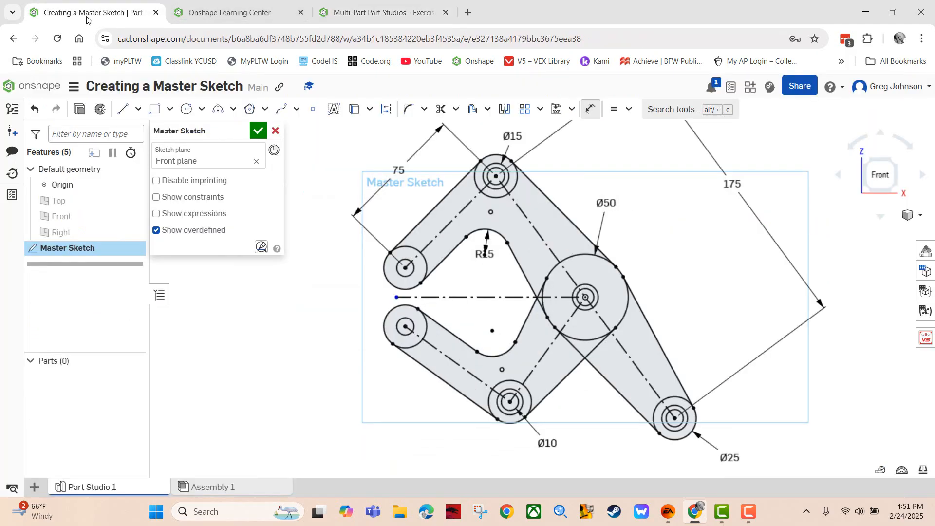
Accept the Master Sketch and advance the tutorial to its final step
{"action": "left_click", "coordinate": [257, 131]}
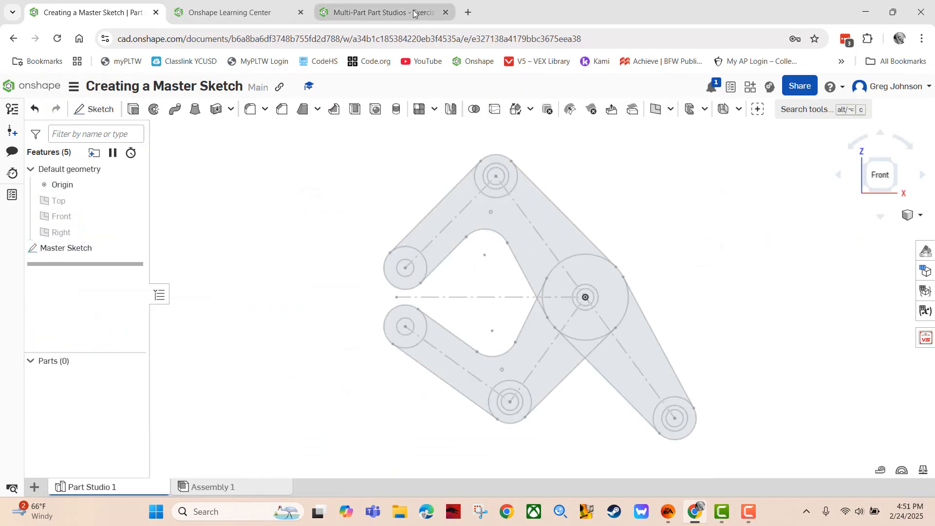
{"action": "left_click", "coordinate": [375, 12]}
{"action": "left_click", "coordinate": [823, 170]}
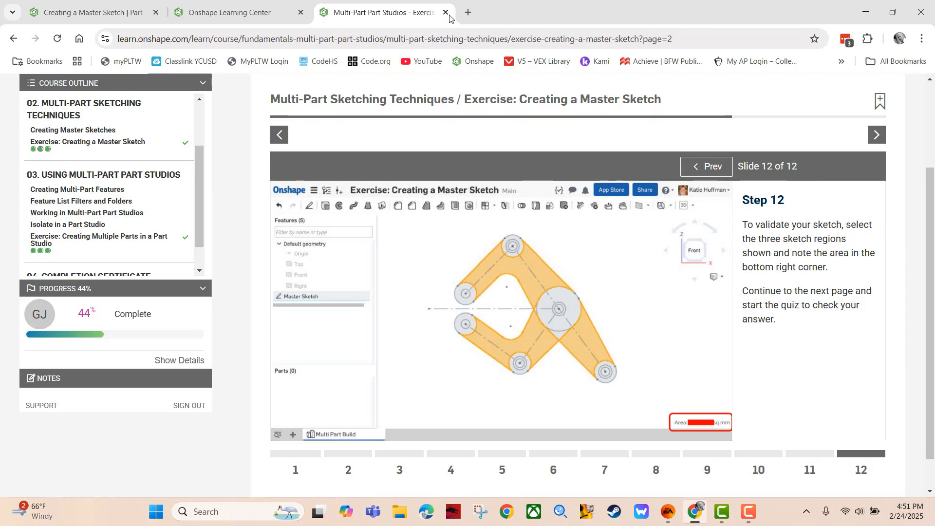
{"action": "left_click", "coordinate": [93, 12]}
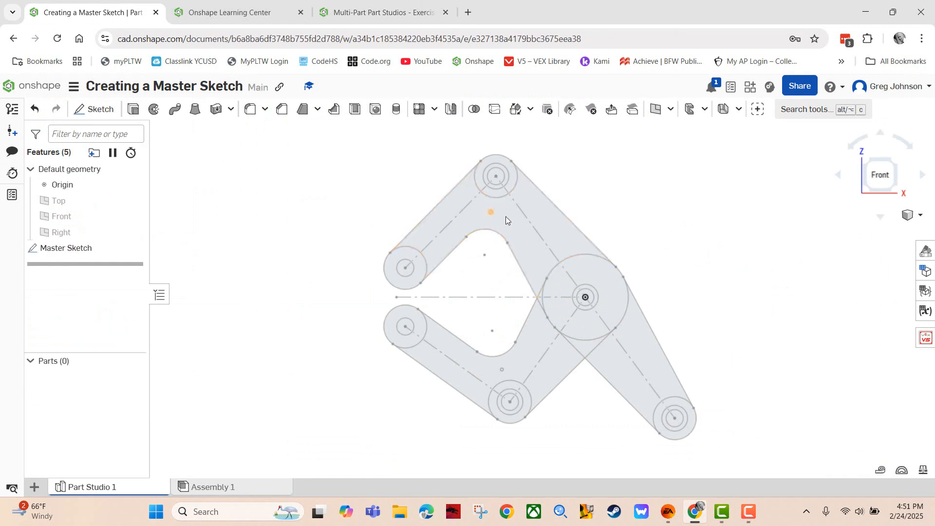
Select the upper, lower-left and lower-right regions and read their 8301.195 mm² total area
{"action": "left_click", "coordinate": [545, 217]}
{"action": "left_click", "coordinate": [535, 350]}
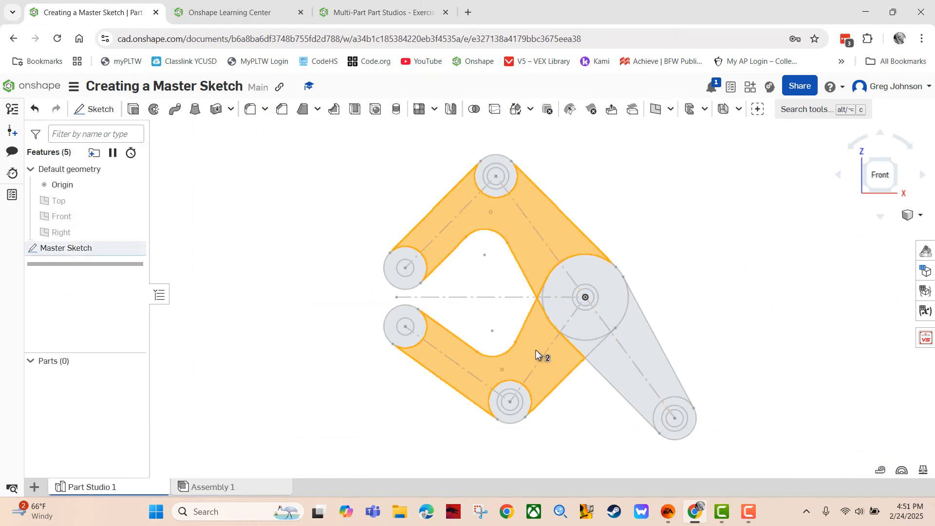
{"action": "left_click", "coordinate": [629, 384]}
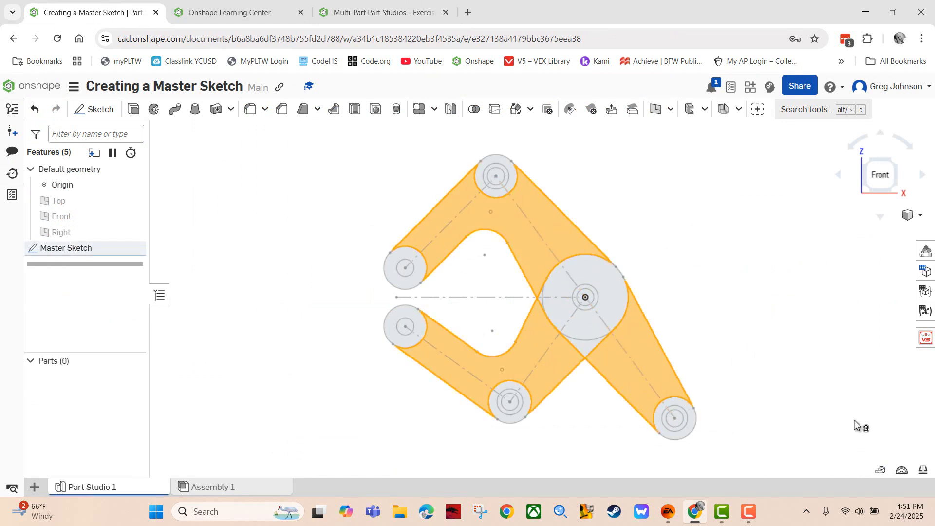
{"action": "left_click", "coordinate": [881, 471]}
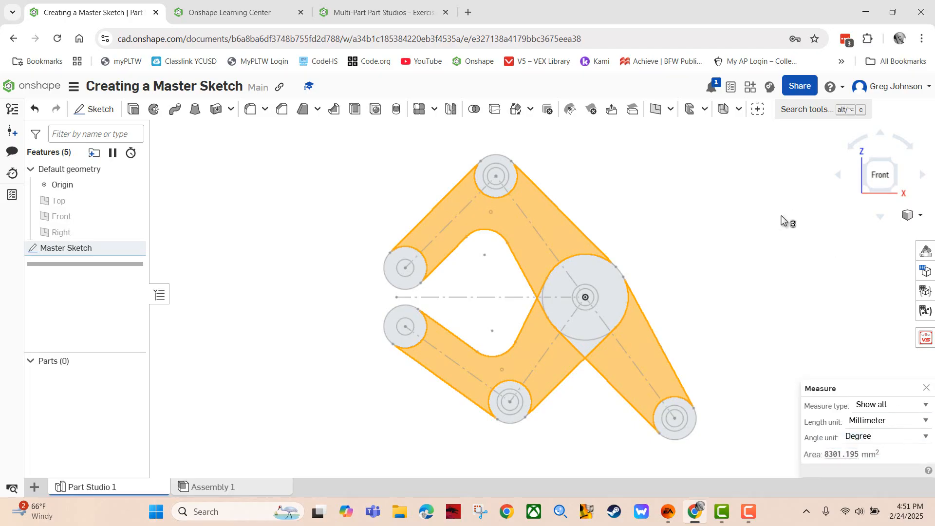
Answer 8301.195 sq mm in the Learning Center self-check, then return to the Master Sketch
{"action": "left_click", "coordinate": [418, 3]}
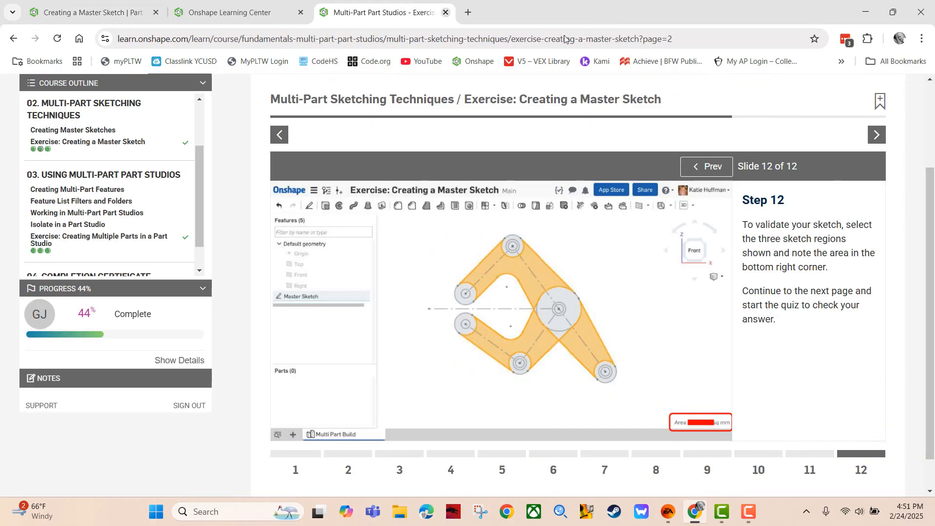
{"action": "left_click", "coordinate": [870, 136]}
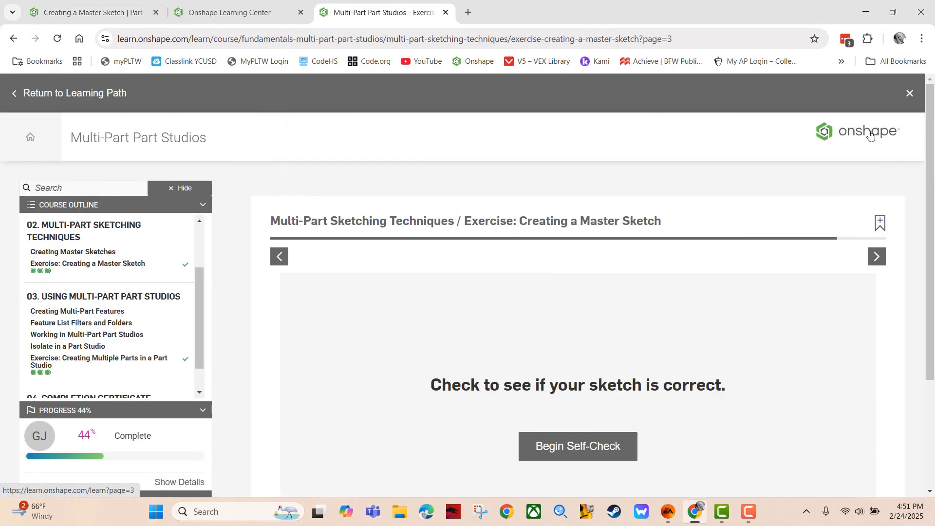
{"action": "left_click", "coordinate": [614, 446]}
{"action": "scroll", "coordinate": [684, 338], "scroll_direction": "down", "scroll_amount": 5}
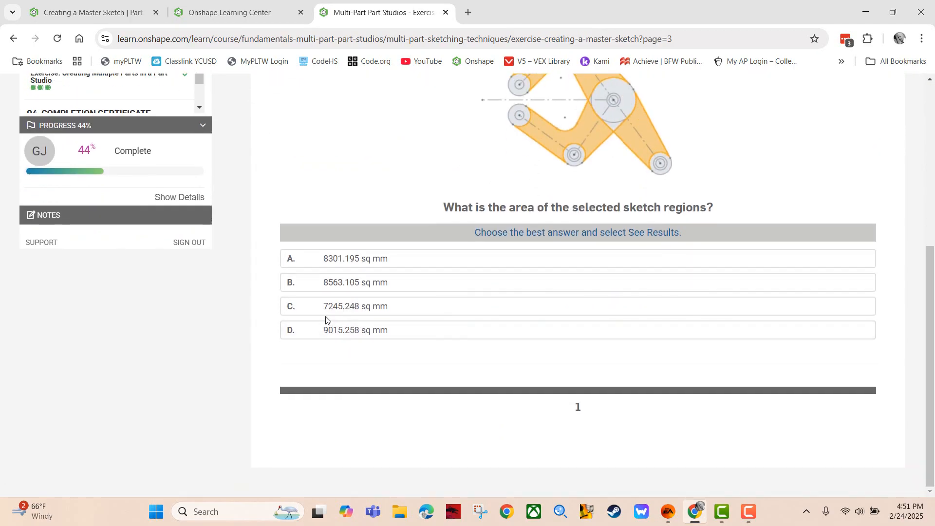
{"action": "left_click", "coordinate": [326, 259]}
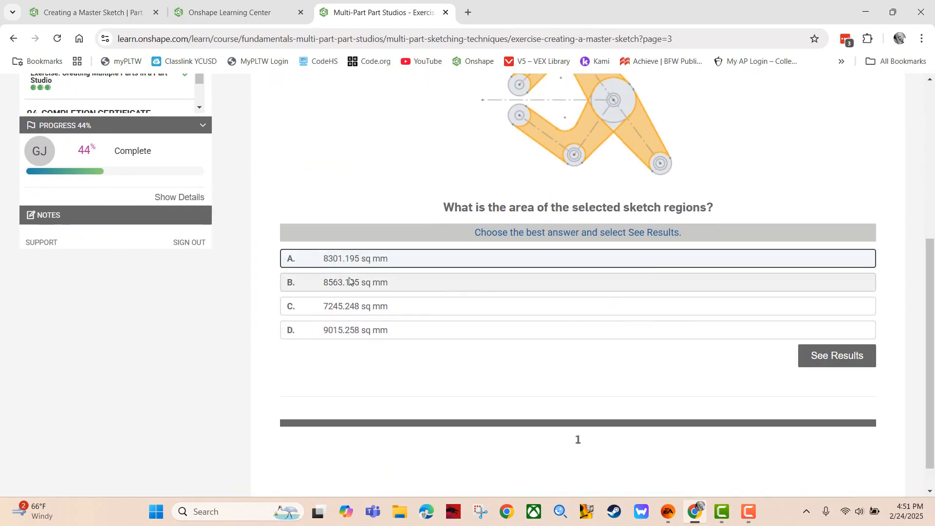
{"action": "left_click", "coordinate": [819, 362]}
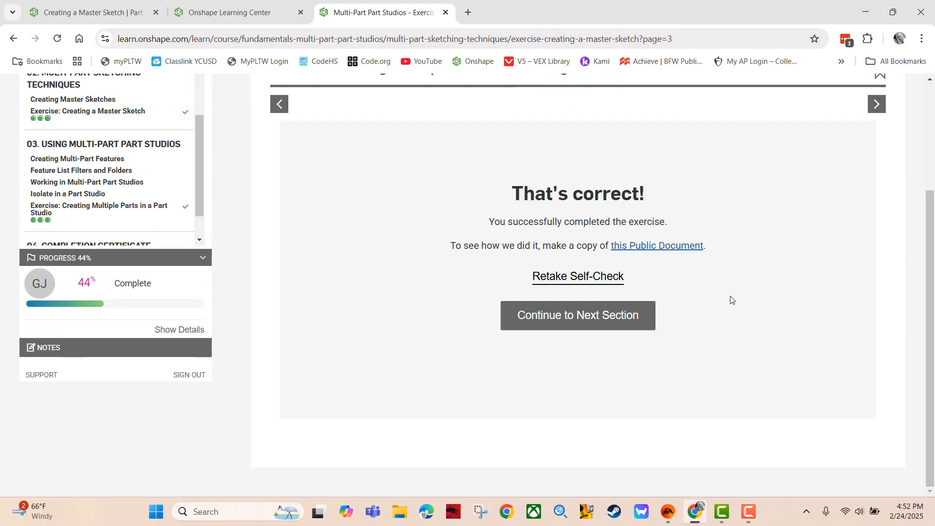
{"action": "left_click", "coordinate": [106, 4]}
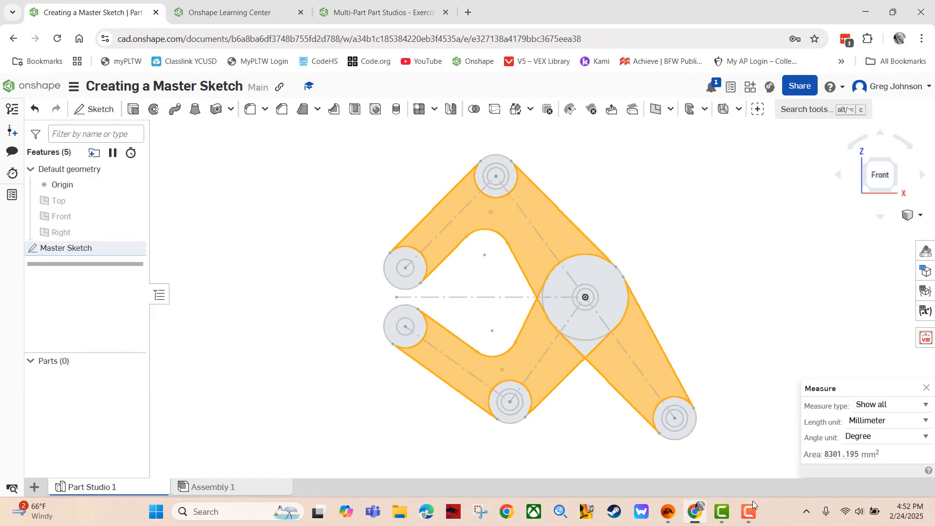
{"action": "mouse_move", "coordinate": [751, 513]}
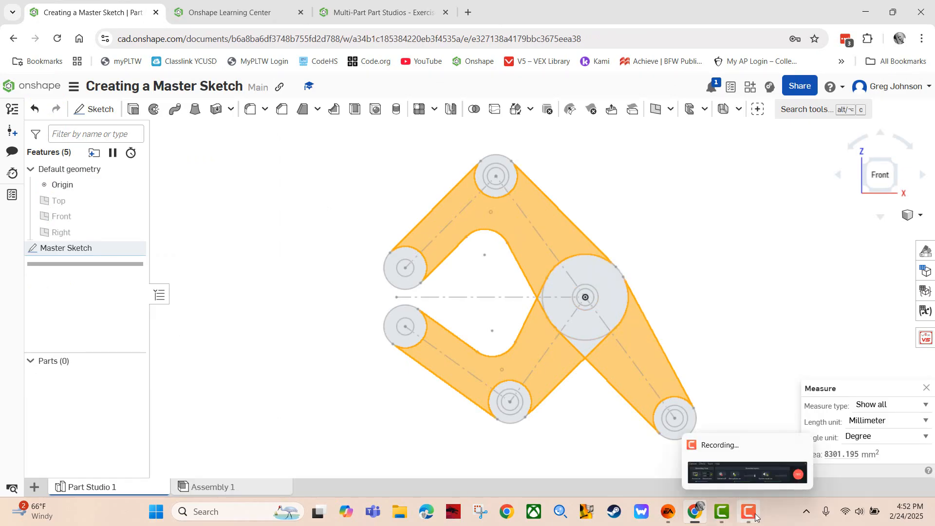